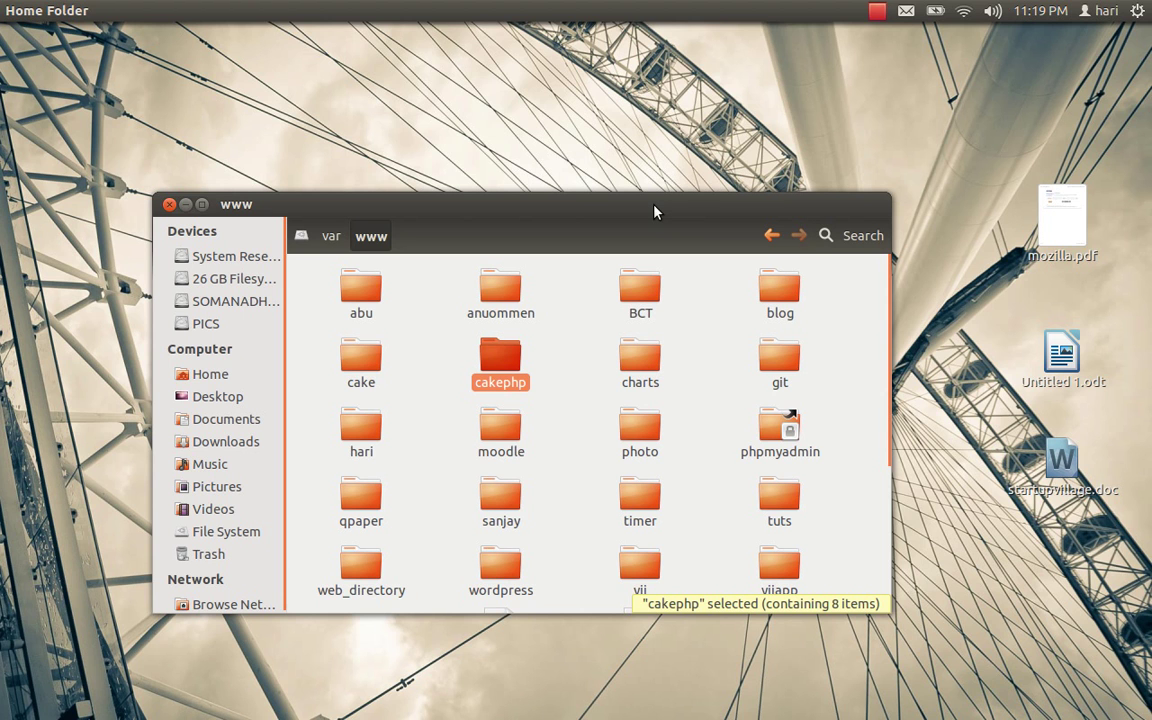
Browse through the files in /var/www toward the CakePHP zip and the cakephp folder.
key("Down")
key("Down")
key("Down")
key("Down")
key("Down")
key("Down")
key("Up")
key("Right")
key("Right")
key("Up")
key("Left")
key("Left")
key("Left")
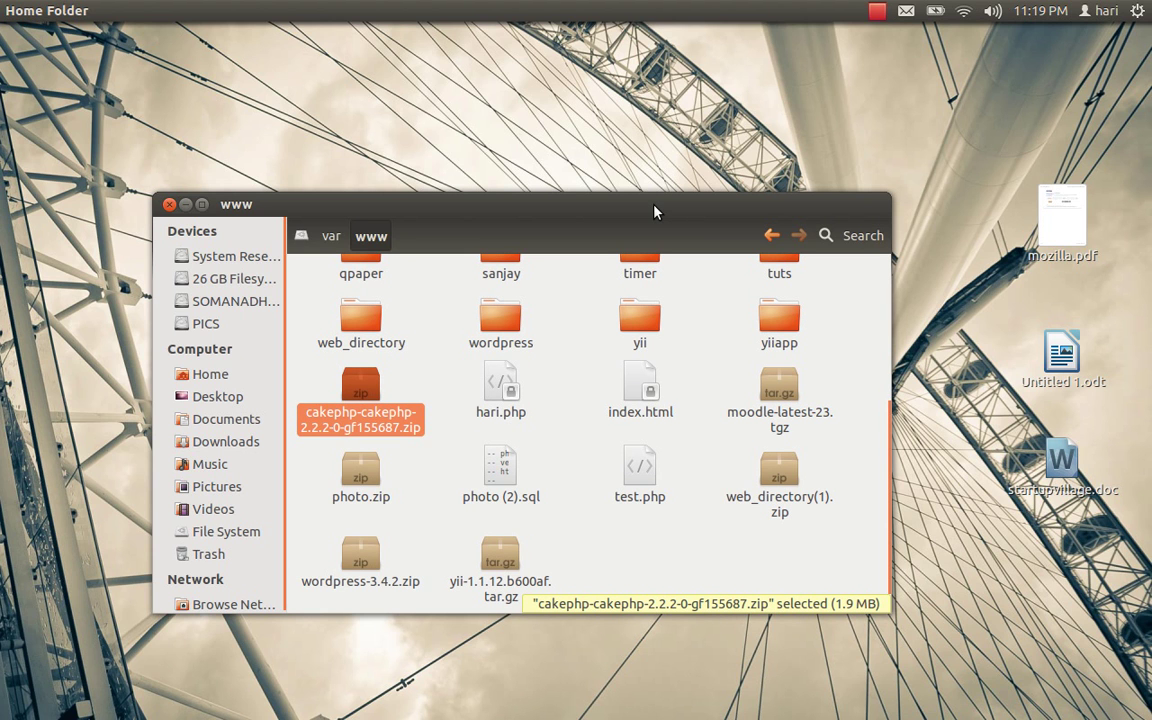
key("Up")
key("Up")
key("Up")
key("Right")
key("Right")
key("Left")
key("Up")
key("Right")
key("Left")
Look at the localhost/cakephp/ page in Firefox, then return to the www folder's workspace.
key("alt+Tab")
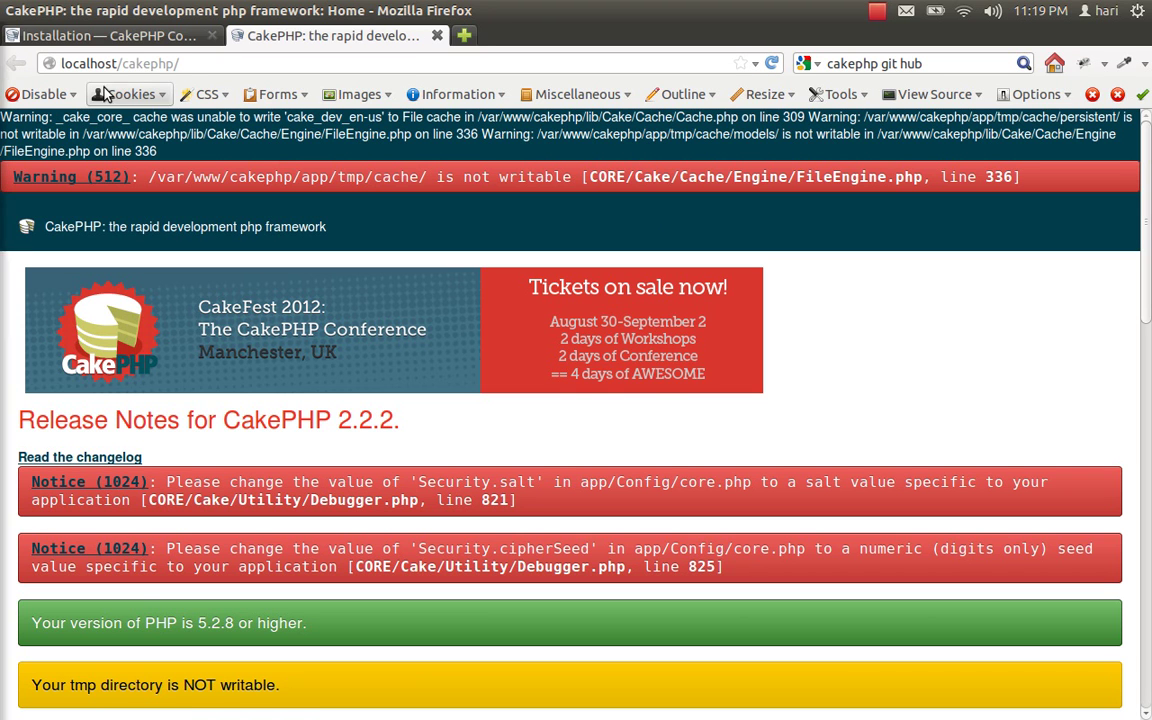
left_click(173, 66)
key("alt+Tab")
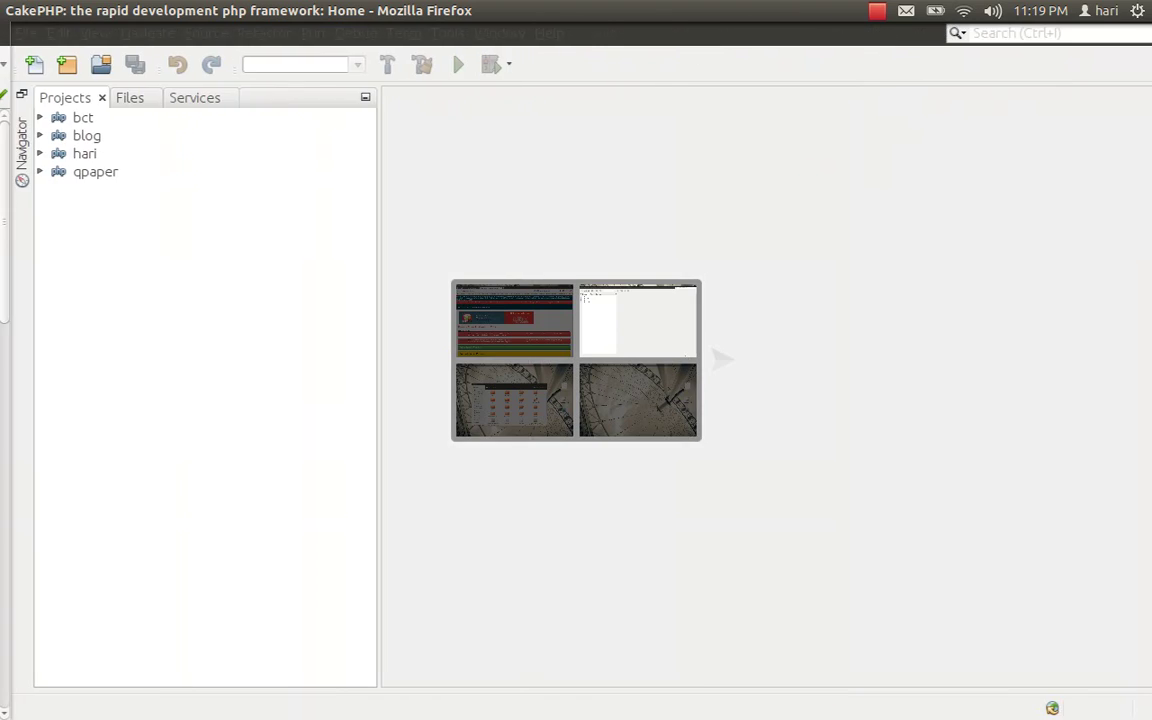
key("alt+Tab")
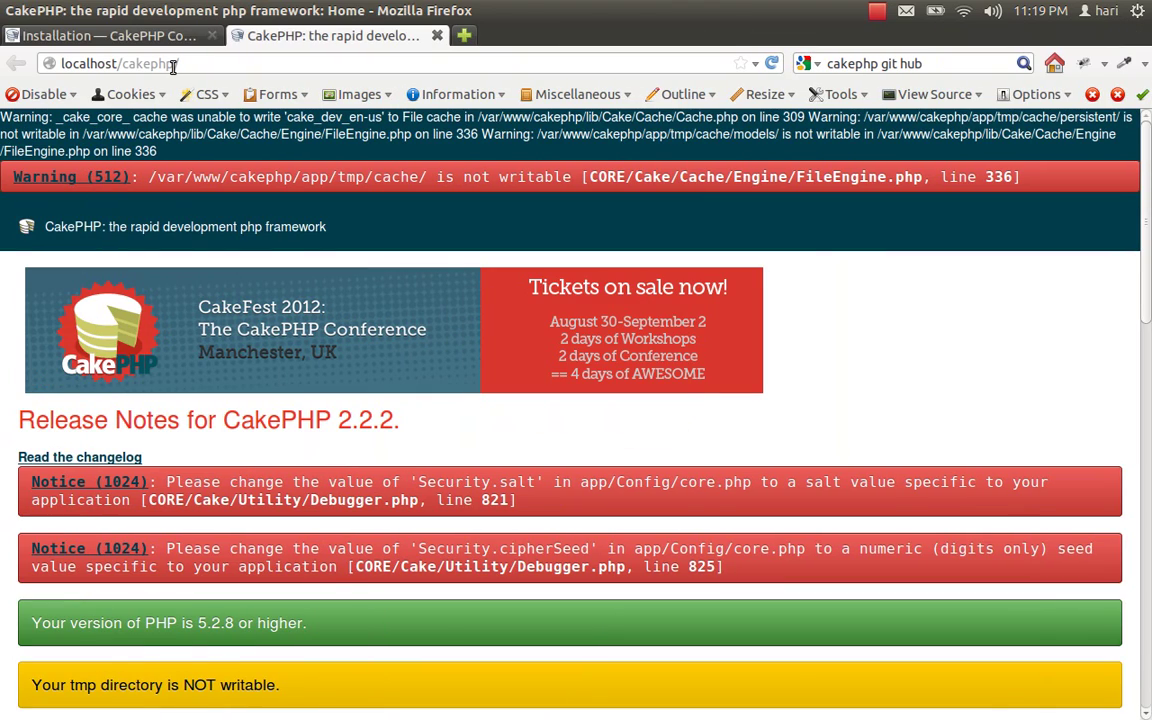
key("ctrl+alt+Down")
key("ctrl+alt+Right")
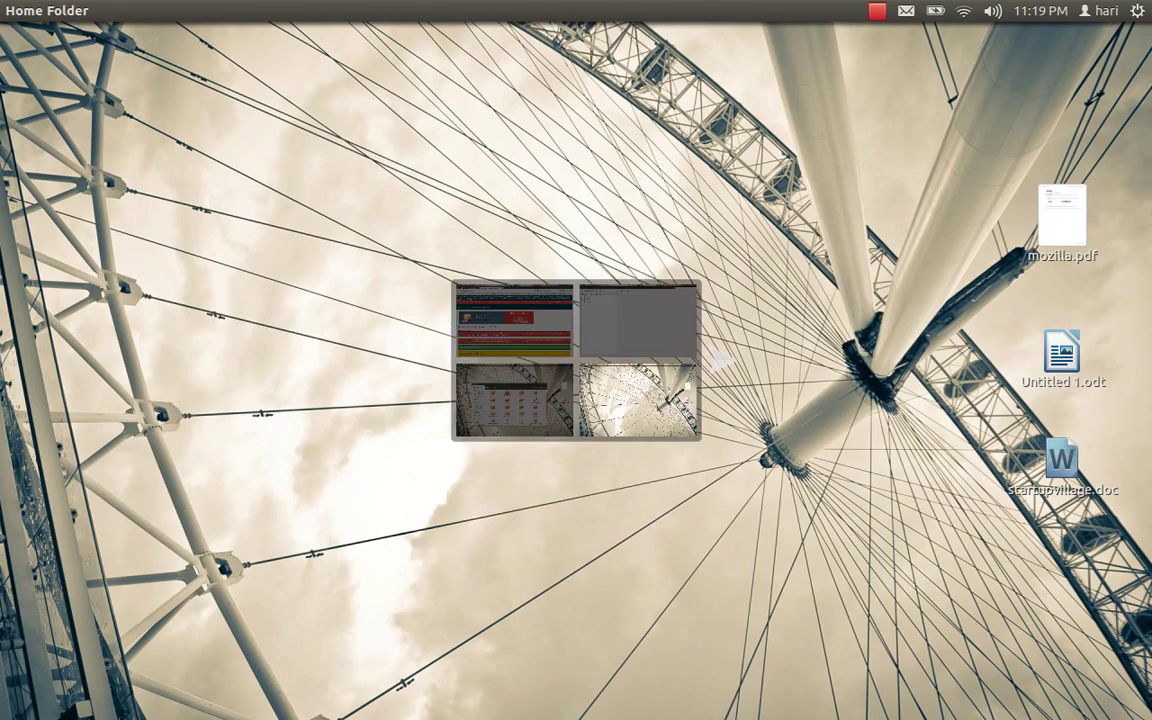
key("ctrl+alt+Left")
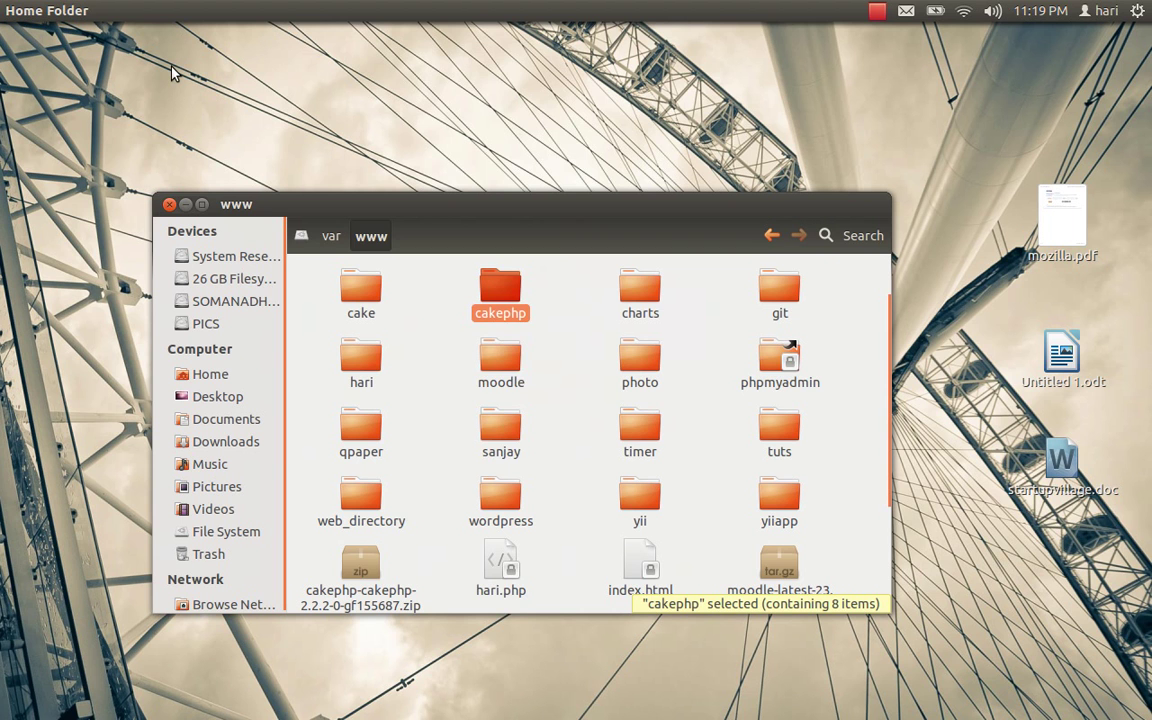
Reselect the CakePHP 2.2.2 zip, then open a new terminal over NetBeans IDE 7.2.
key("Down")
key("Down")
key("Down")
key("Down")
key("Down")
key("Down")
key("Left")
key("Up")
key("Up")
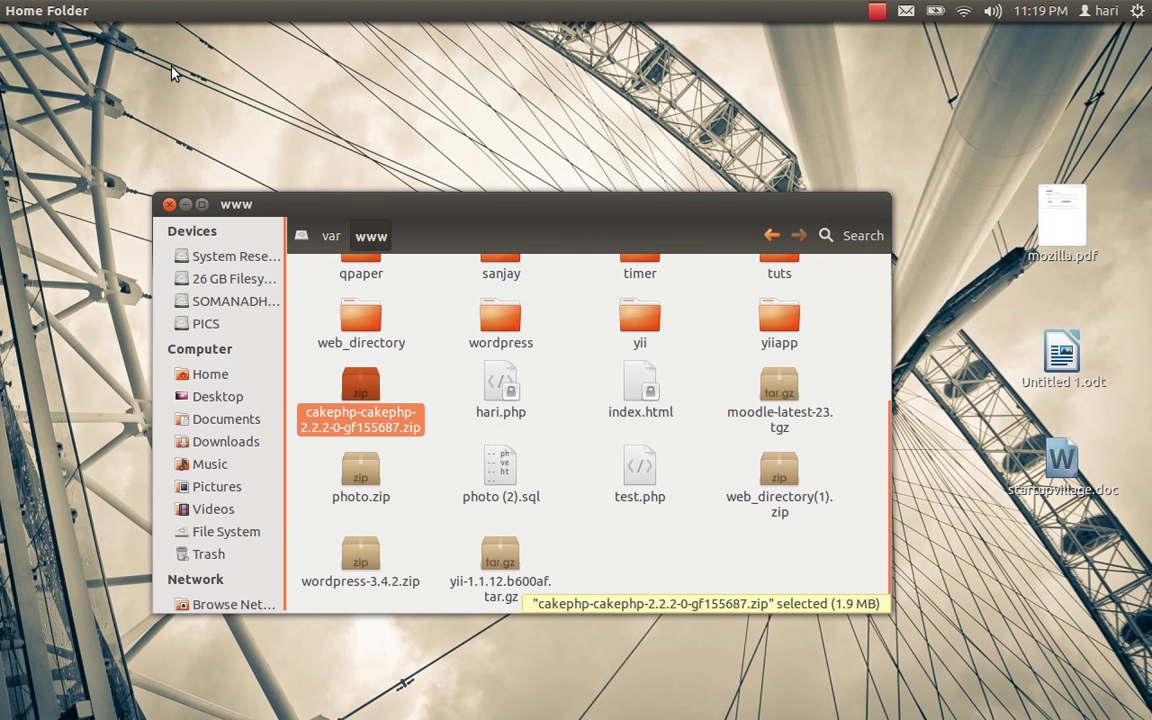
key("ctrl+alt+Right")
key("ctrl+alt+t")
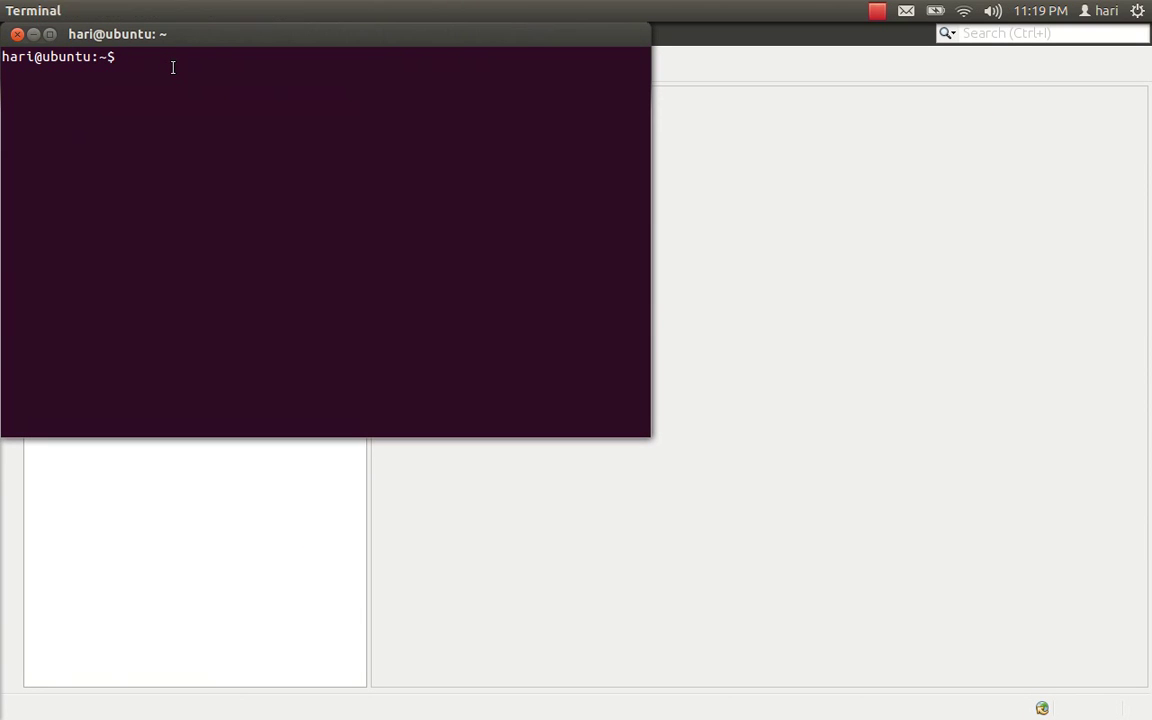
Bring back the CakePHP git clone command from shell history, then return to Firefox's localhost/cakephp page.
type("cakephp/app/Console/cake.php bake")
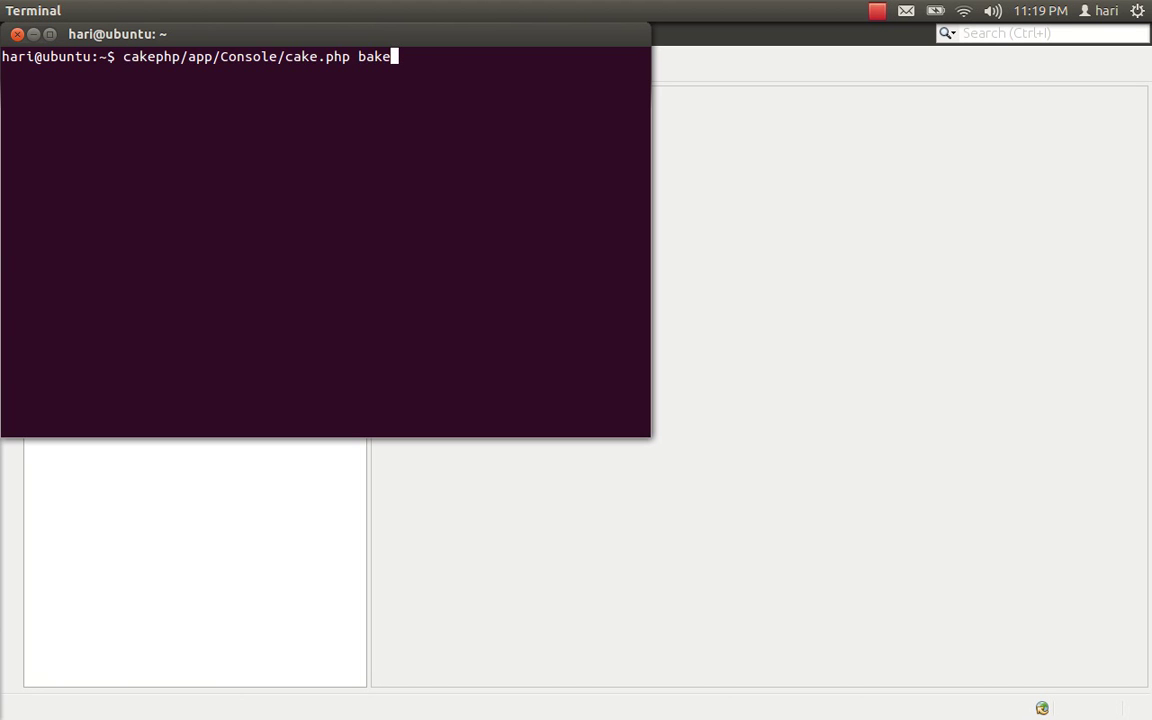
key("Up")
key("Down")
key("Up")
key("Up")
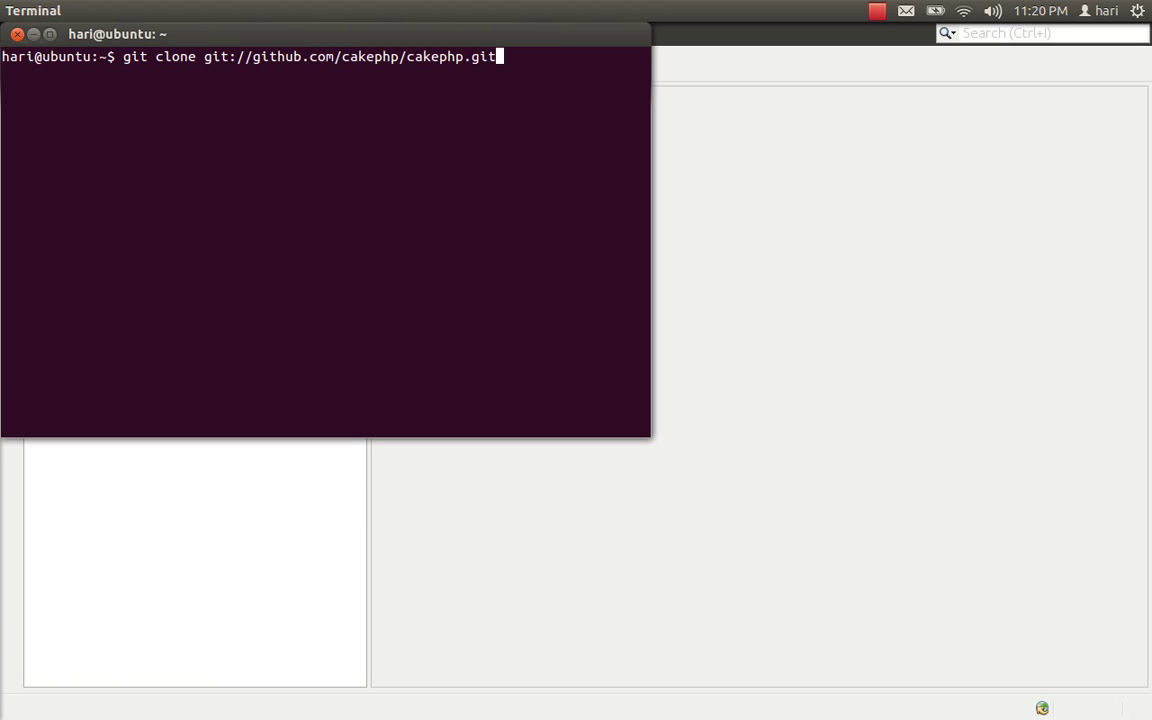
key("ctrl+alt+Left")
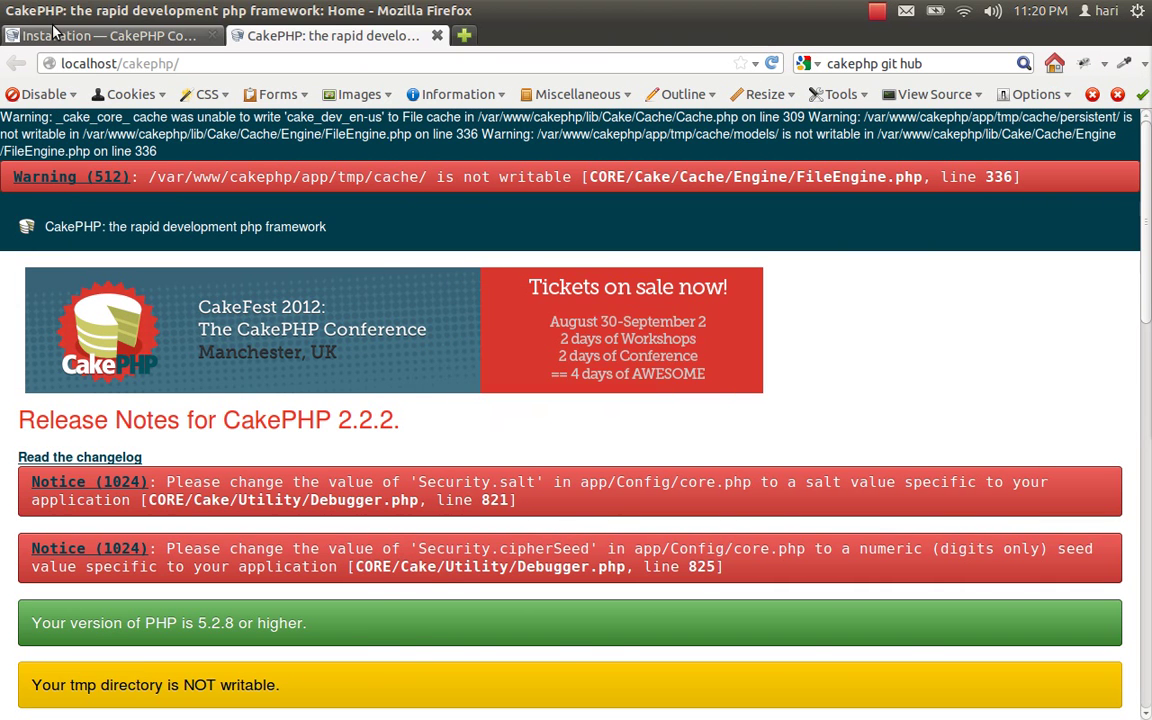
Compare the git clone repository address on the Installation — CakePHP Cookbook page, then return to Terminal.
left_click(55, 36)
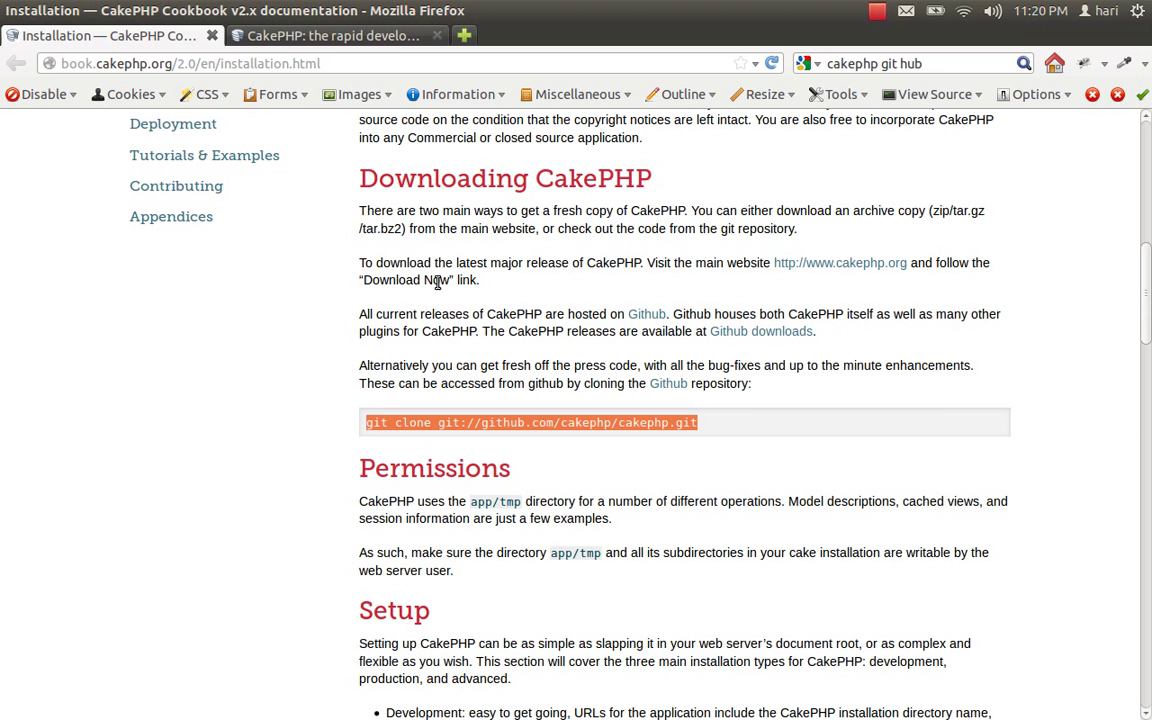
left_click(578, 411)
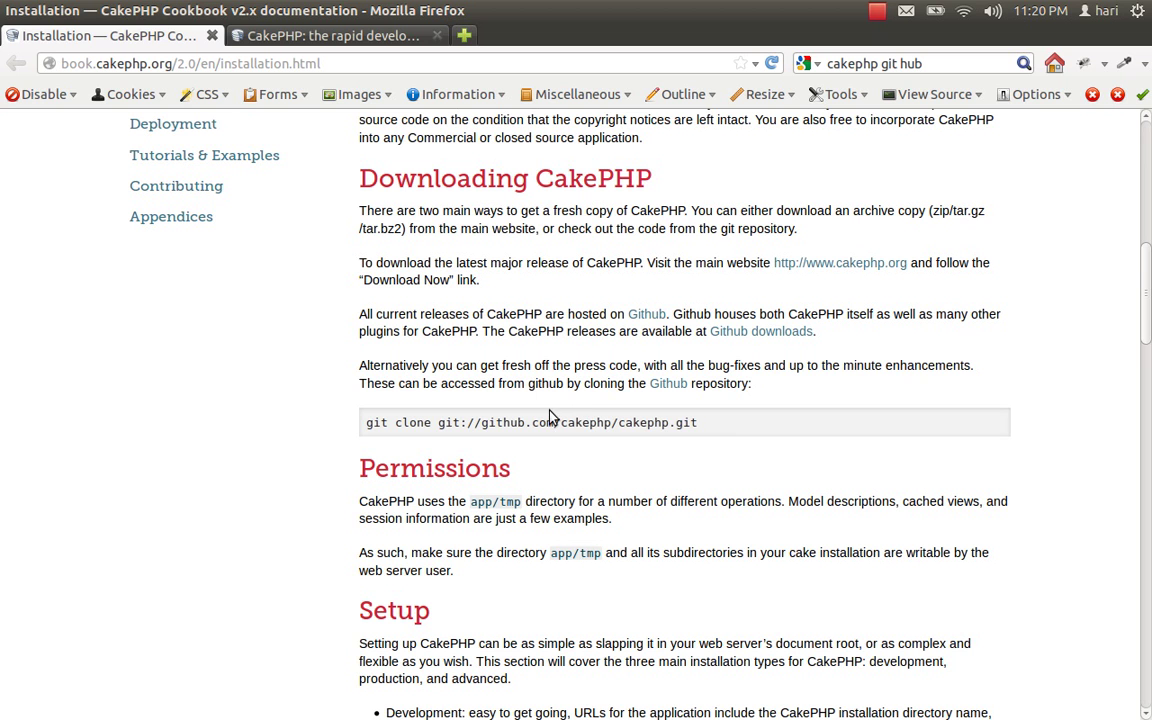
left_click_drag(720, 429, 599, 424)
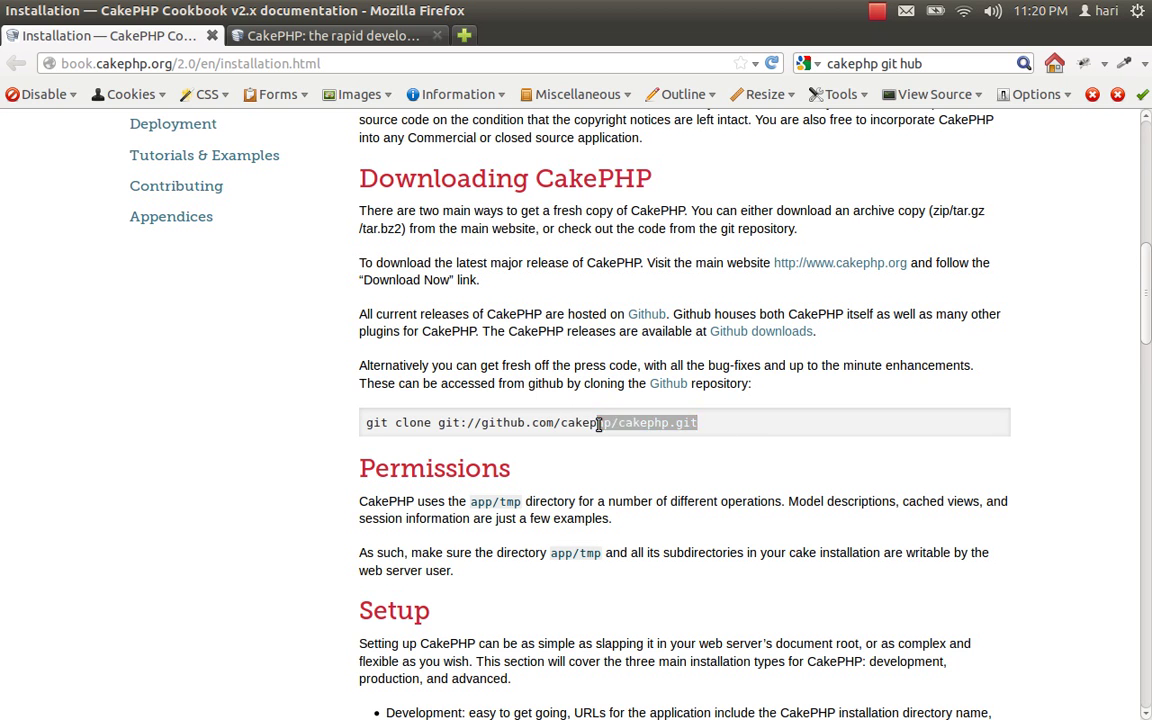
key("ctrl+alt+Right")
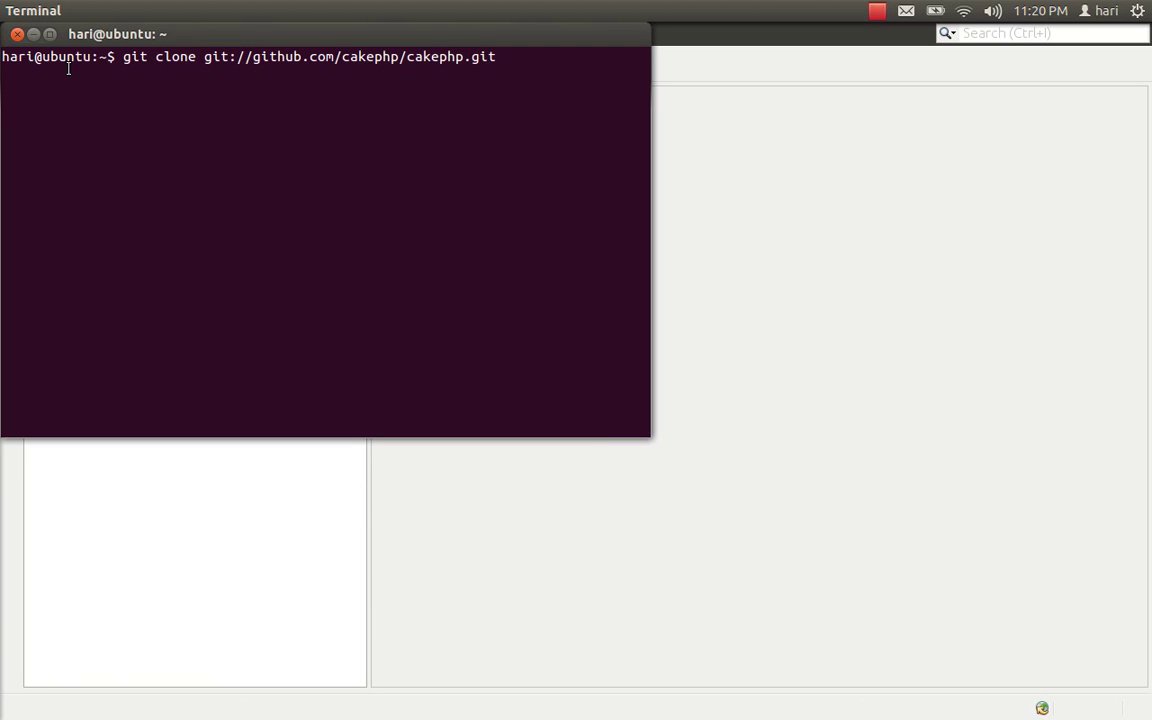
Replace the recalled command with cd /var/www/ and change into that directory.
key("BackSpace")
key("BackSpace")
key("BackSpace")
key("BackSpace")
key("BackSpace")
key("BackSpace")
key("BackSpace")
key("BackSpace")
key("BackSpace")
key("BackSpace")
key("BackSpace")
key("BackSpace")
key("BackSpace")
key("BackSpace")
key("BackSpace")
key("BackSpace")
key("BackSpace")
key("BackSpace")
key("BackSpace")
key("BackSpace")
key("BackSpace")
key("BackSpace")
key("BackSpace")
key("BackSpace")
key("BackSpace")
key("BackSpace")
key("BackSpace")
key("BackSpace")
key("BackSpace")
key("BackSpace")
type("cd ")
type("www/")
key("BackSpace")
key("BackSpace")
key("BackSpace")
key("BackSpace")
type("v")
key("BackSpace")
type("/var/www/")
key("Return")
key("Up")
key("Up")
key("Up")
key("Down")
key("Up")
key("Up")
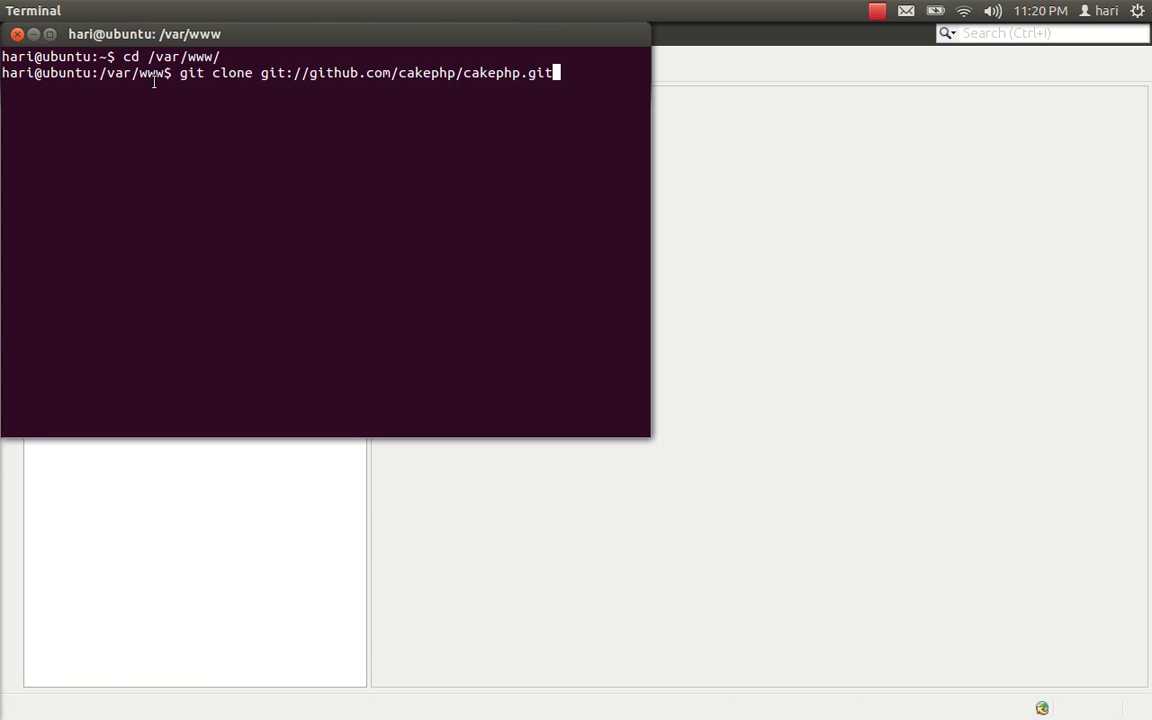
key("Return")
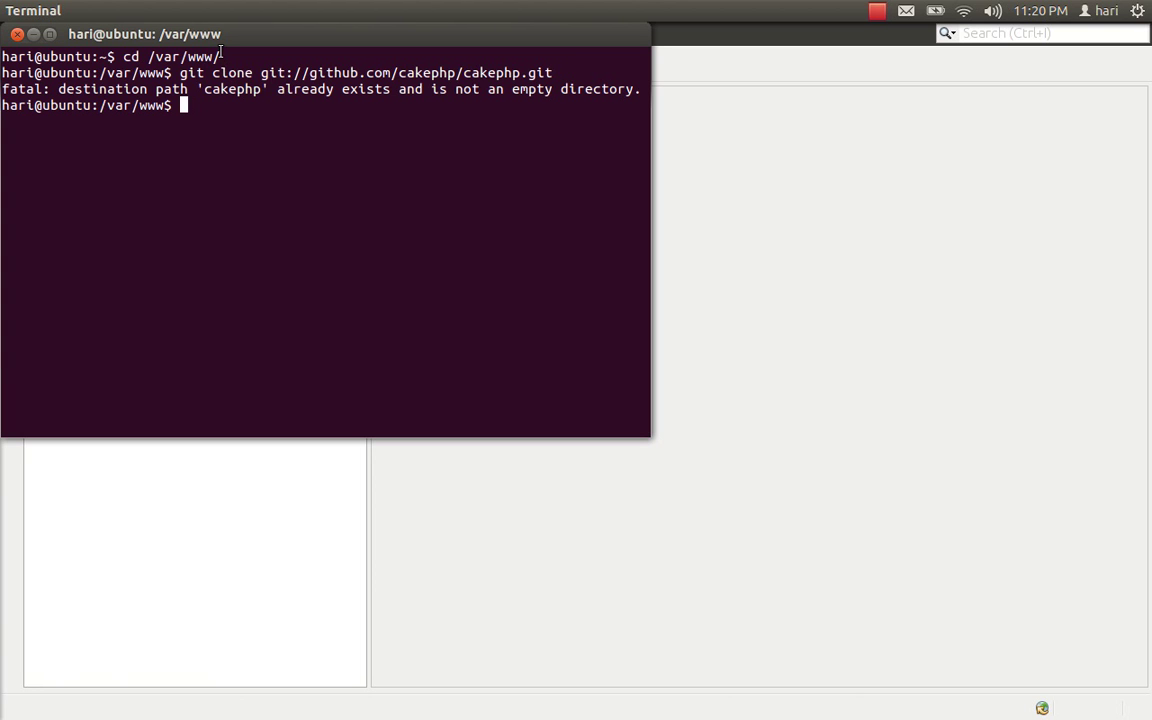
Read the error that the 'cakephp' destination already exists, then close the terminal.
left_click_drag(219, 36, 326, 76)
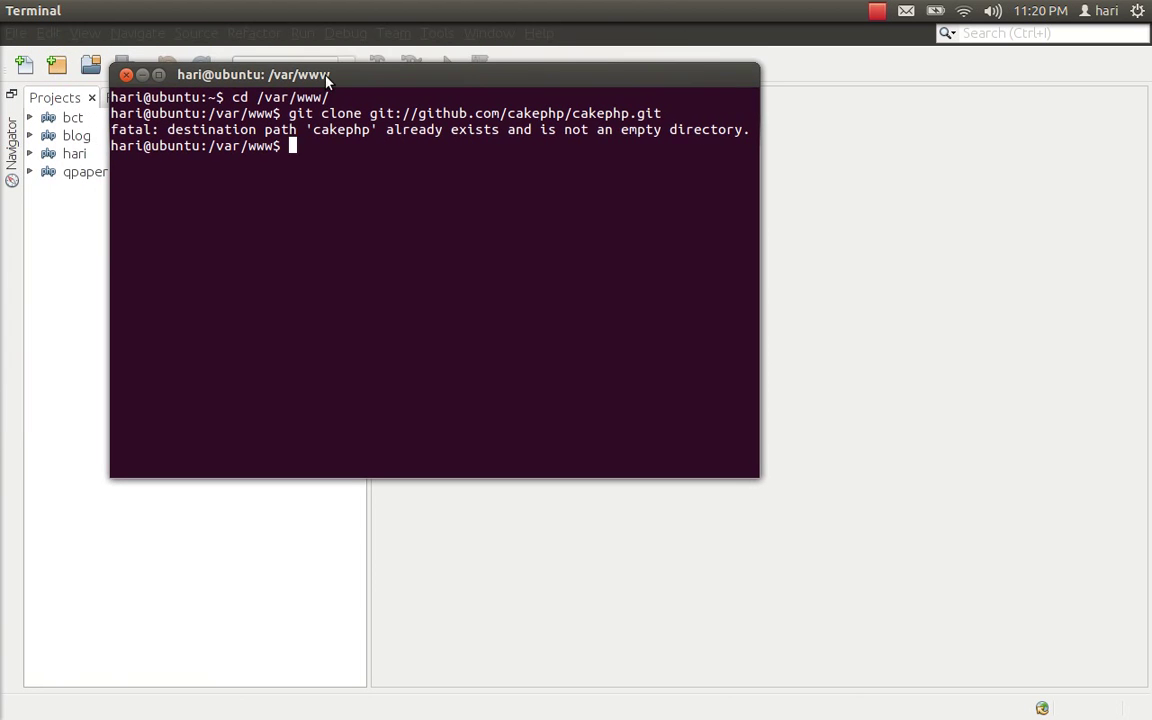
double_click(344, 129)
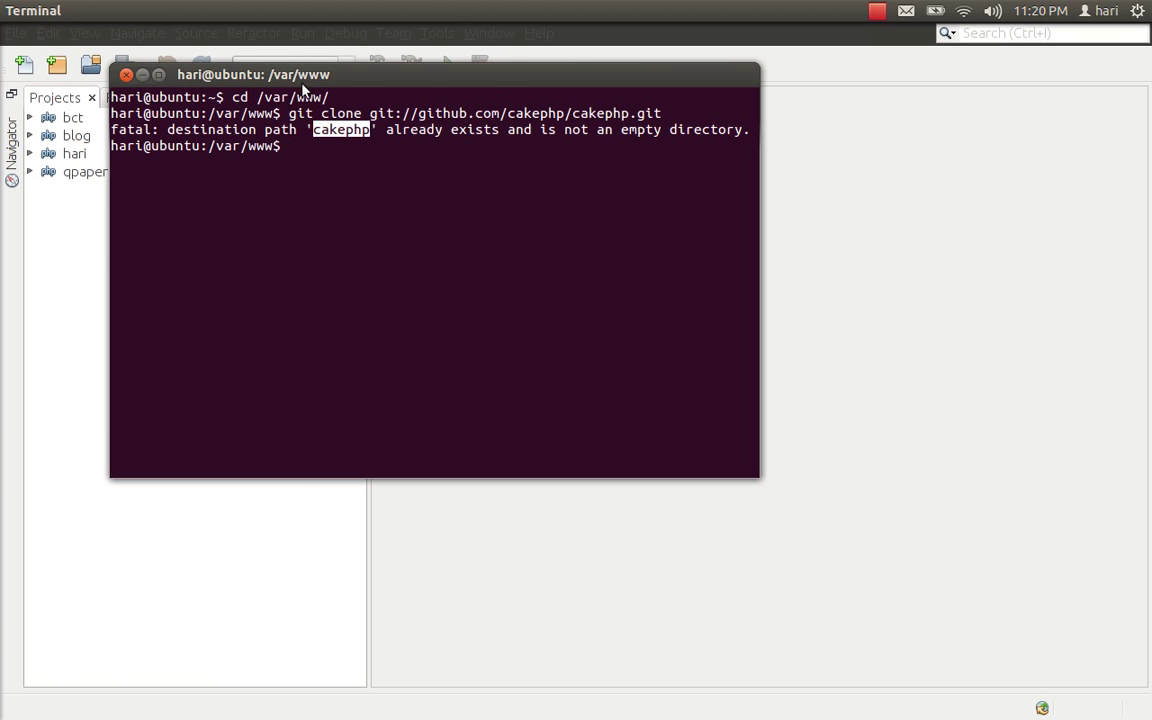
left_click_drag(271, 72, 505, 90)
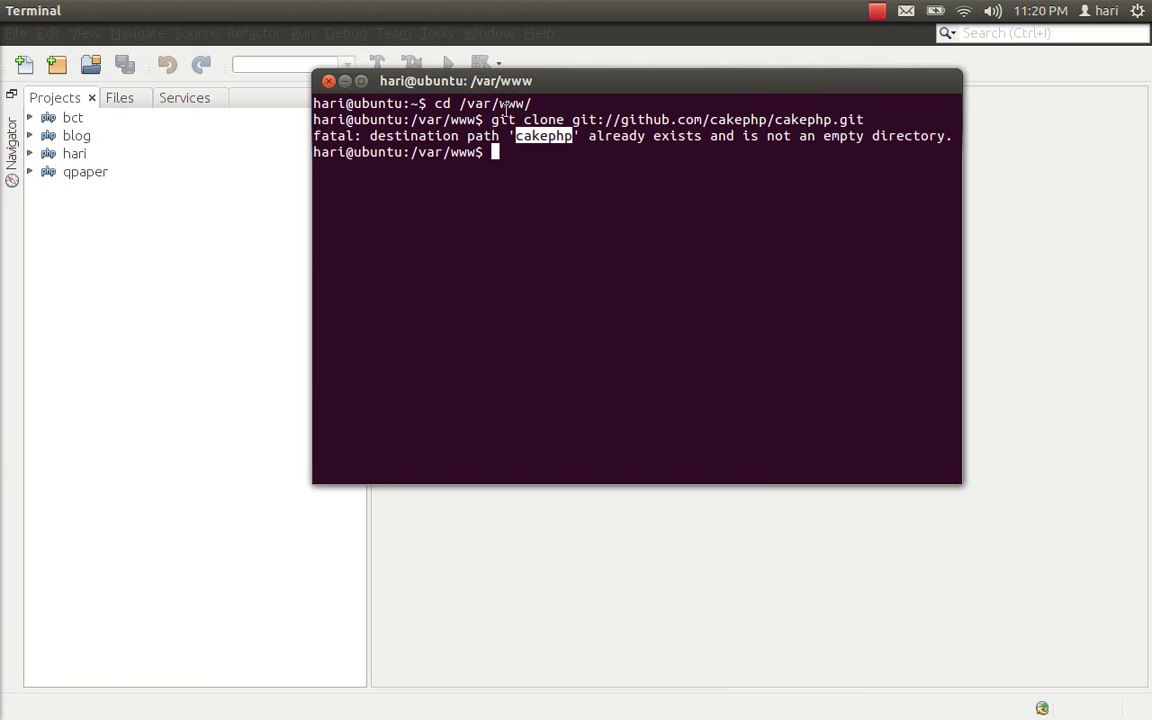
left_click(506, 184)
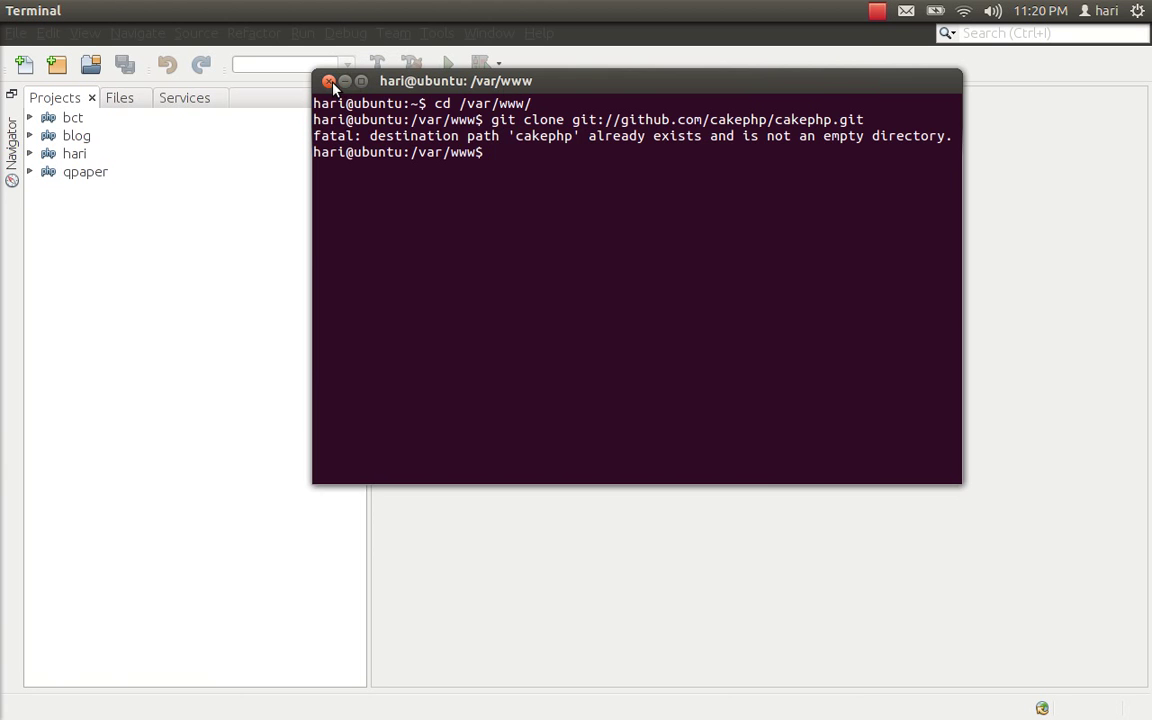
left_click(329, 81)
Reload the localhost/cakephp page in Firefox.
key("ctrl+alt+Down")
key("ctrl+alt+Left")
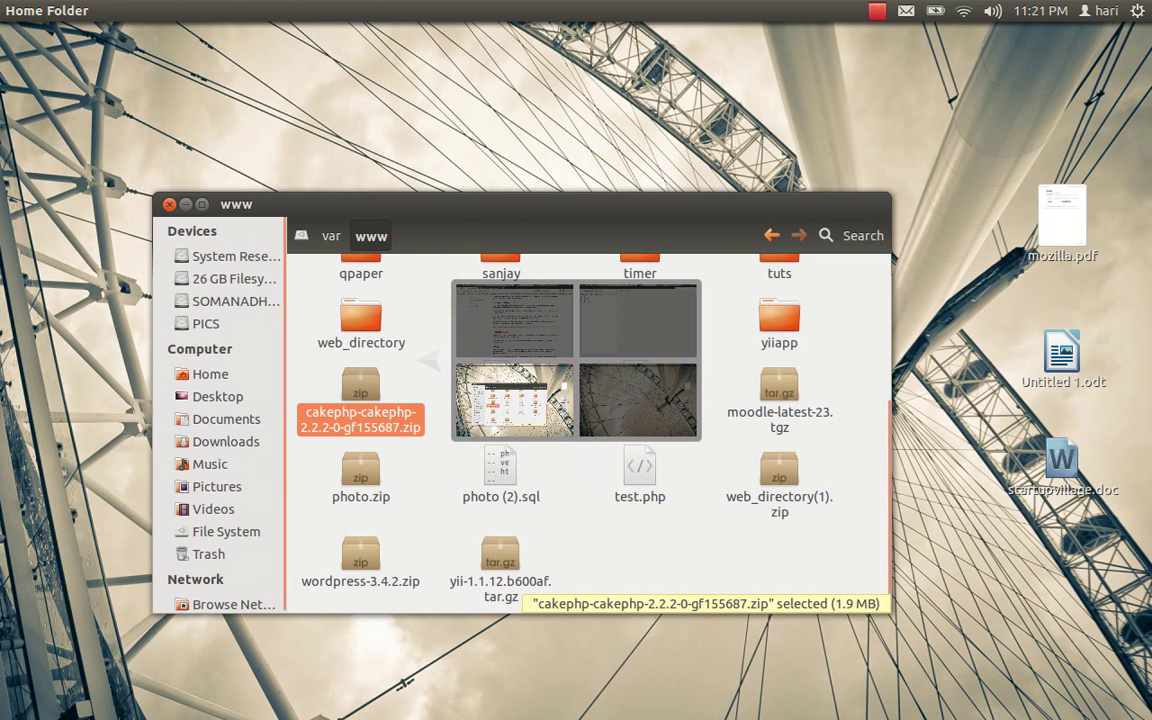
key("ctrl+alt+Up")
key("ctrl+Tab")
key("F5")
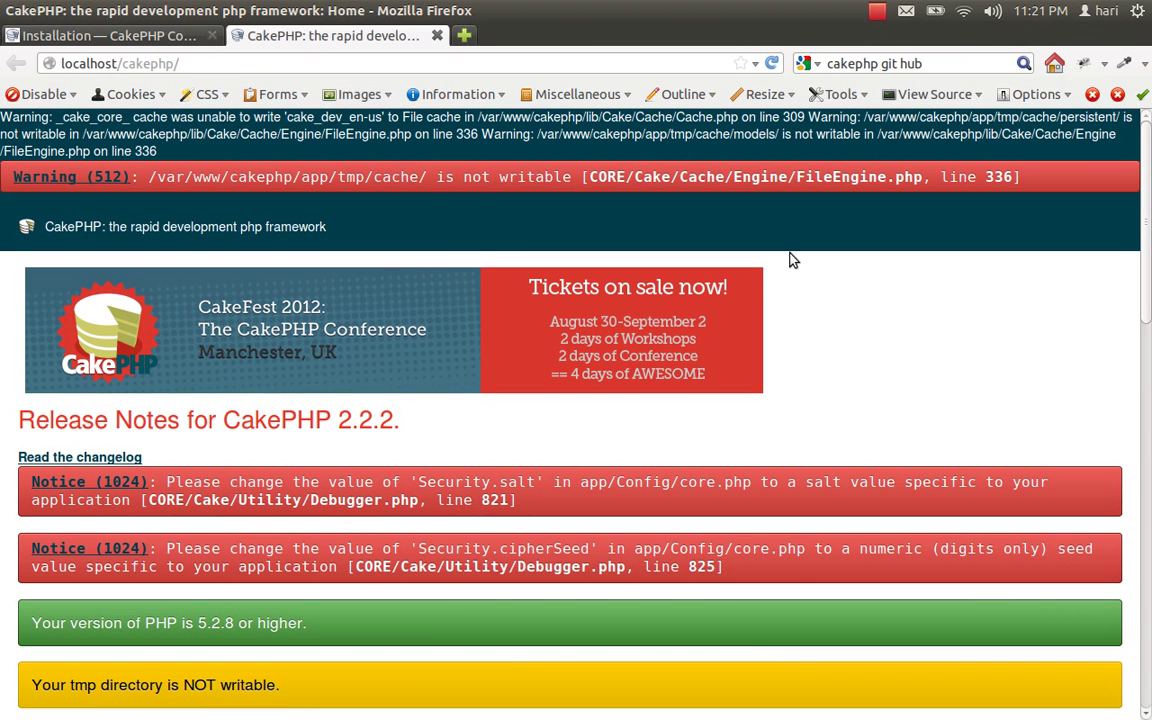
Review the notices about the unwritable tmp directory and missing database configuration.
scroll(853, 286, "down", 5)
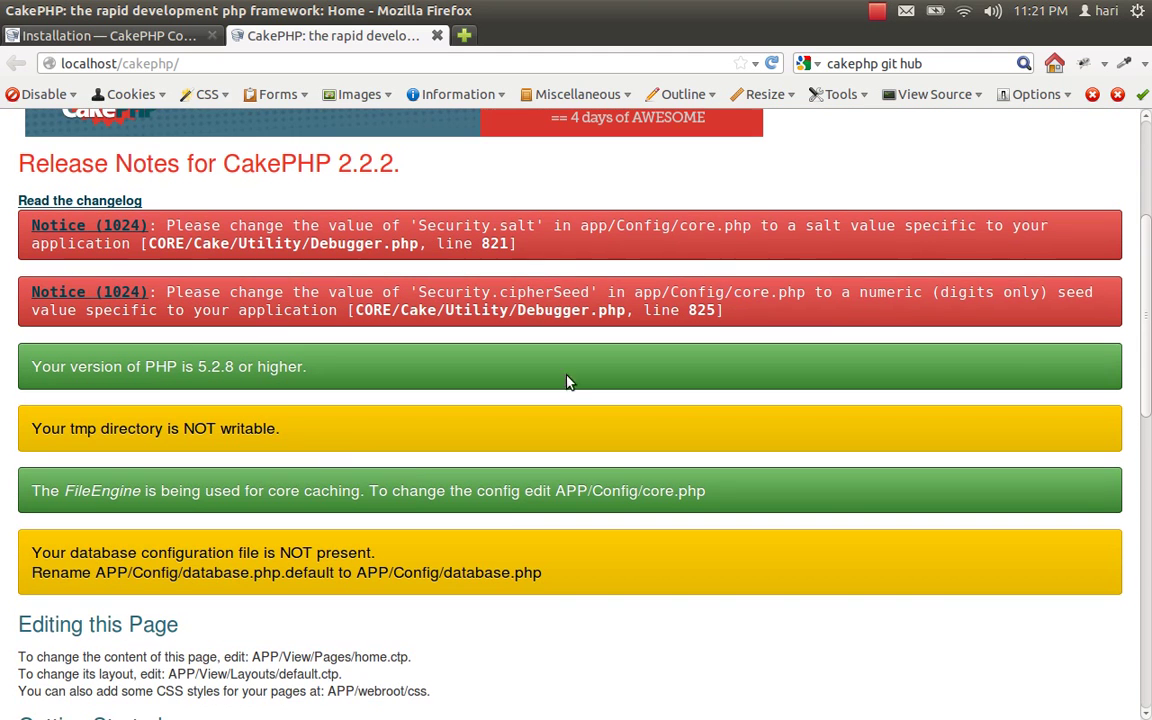
left_click_drag(31, 553, 136, 553)
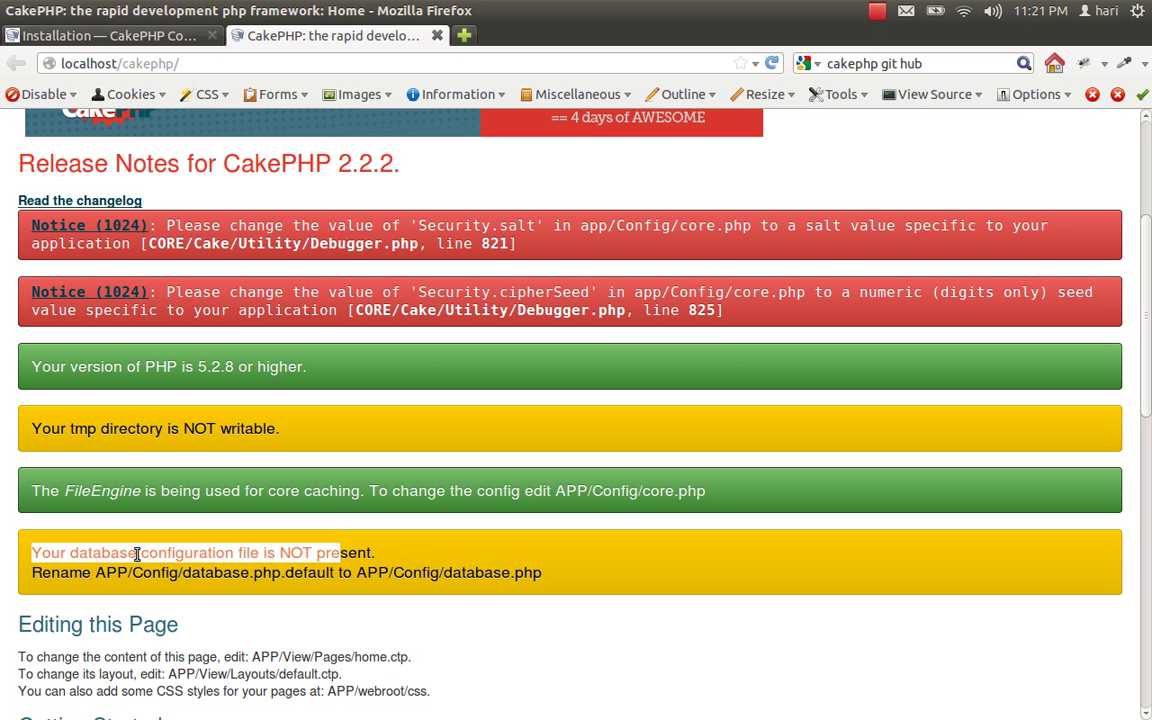
left_click(116, 553)
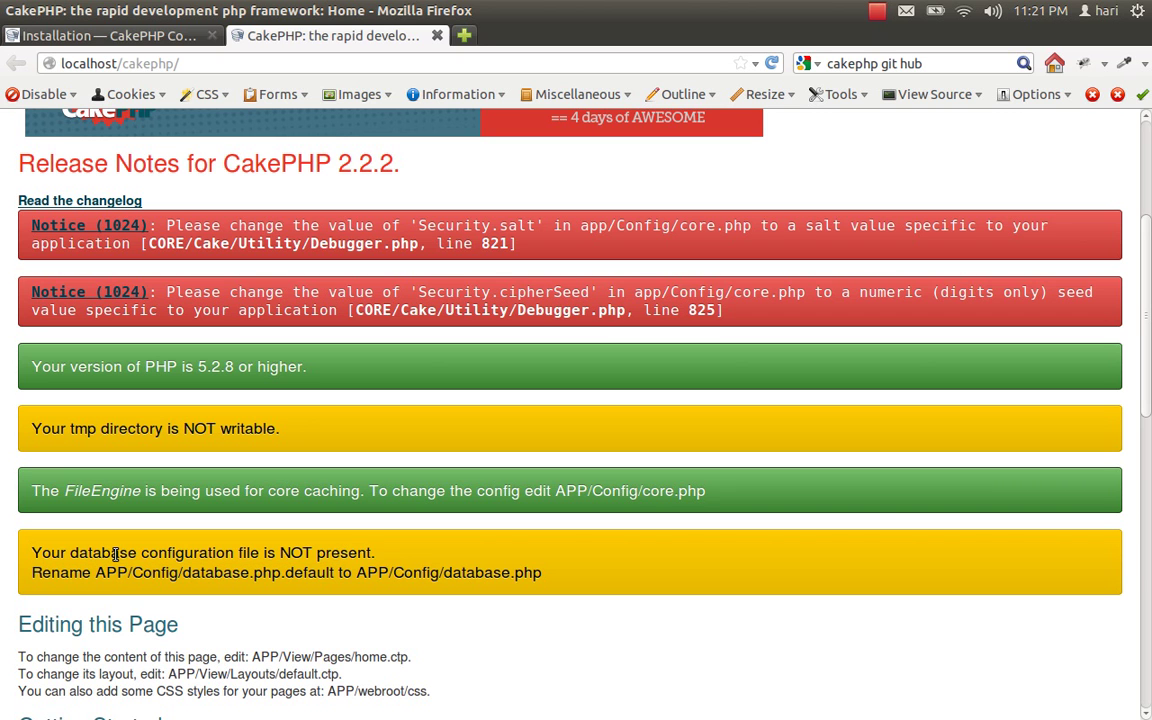
key("ctrl+alt+Right")
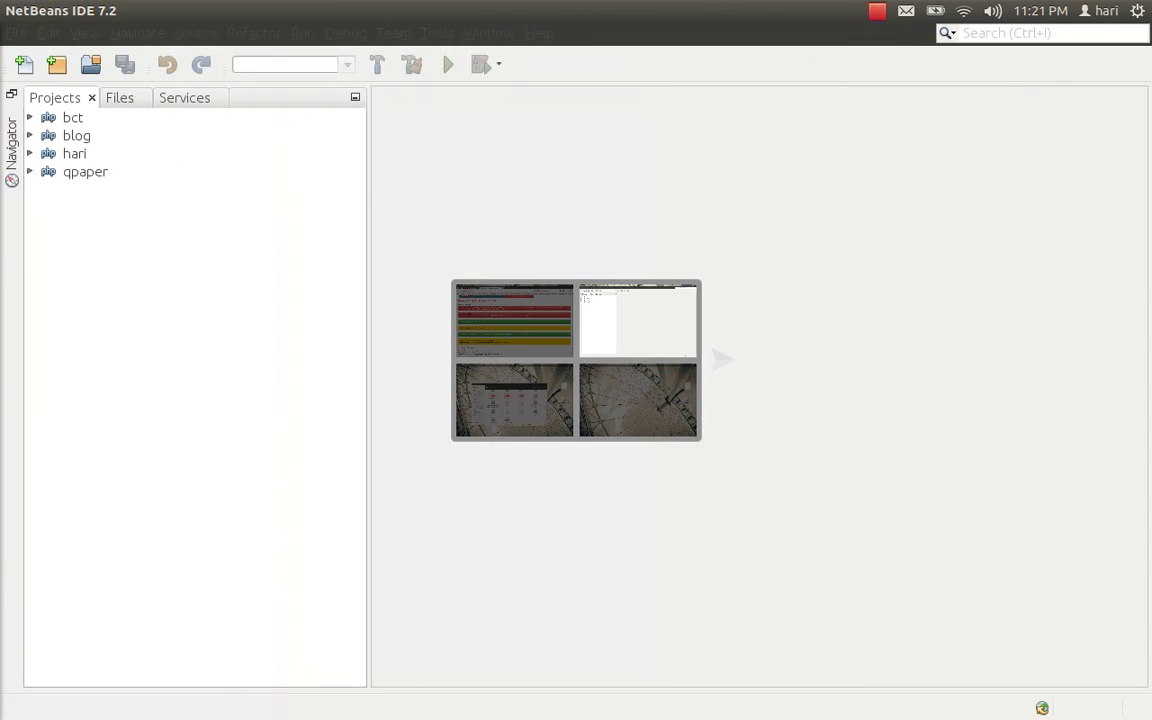
In a new terminal, cd to /var/www and run cakephp/app/Console/cake.php bake, which gets Permission denied.
key("ctrl+alt+Down")
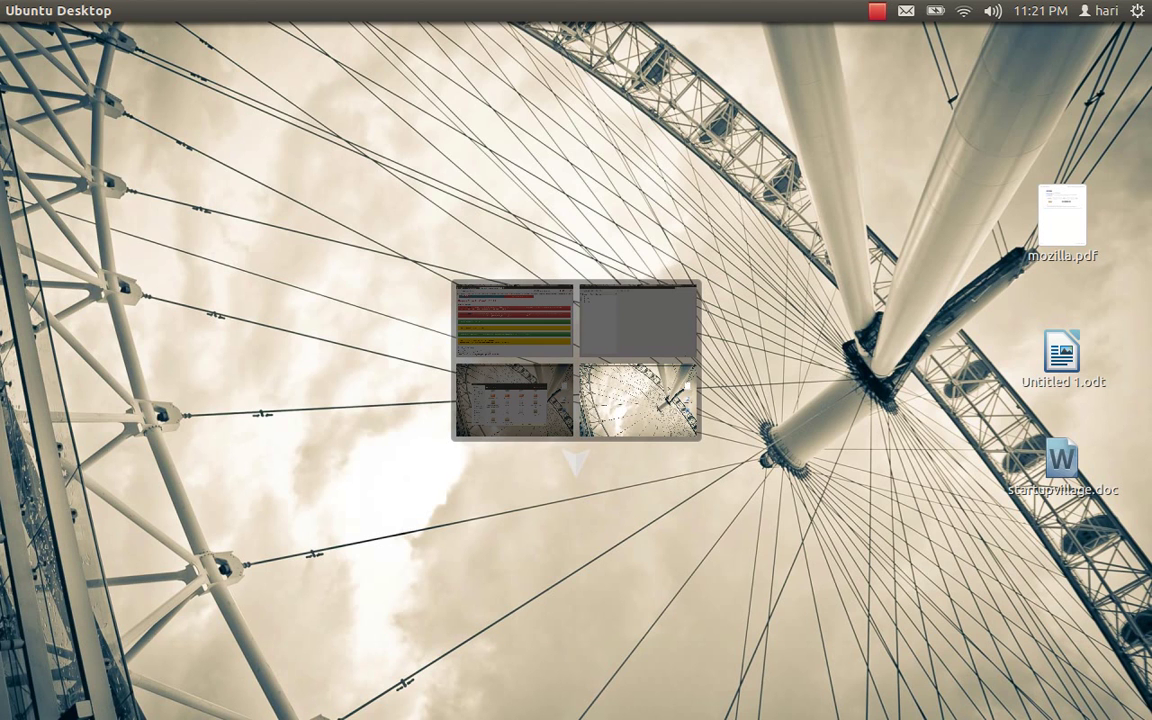
key("ctrl+alt+t")
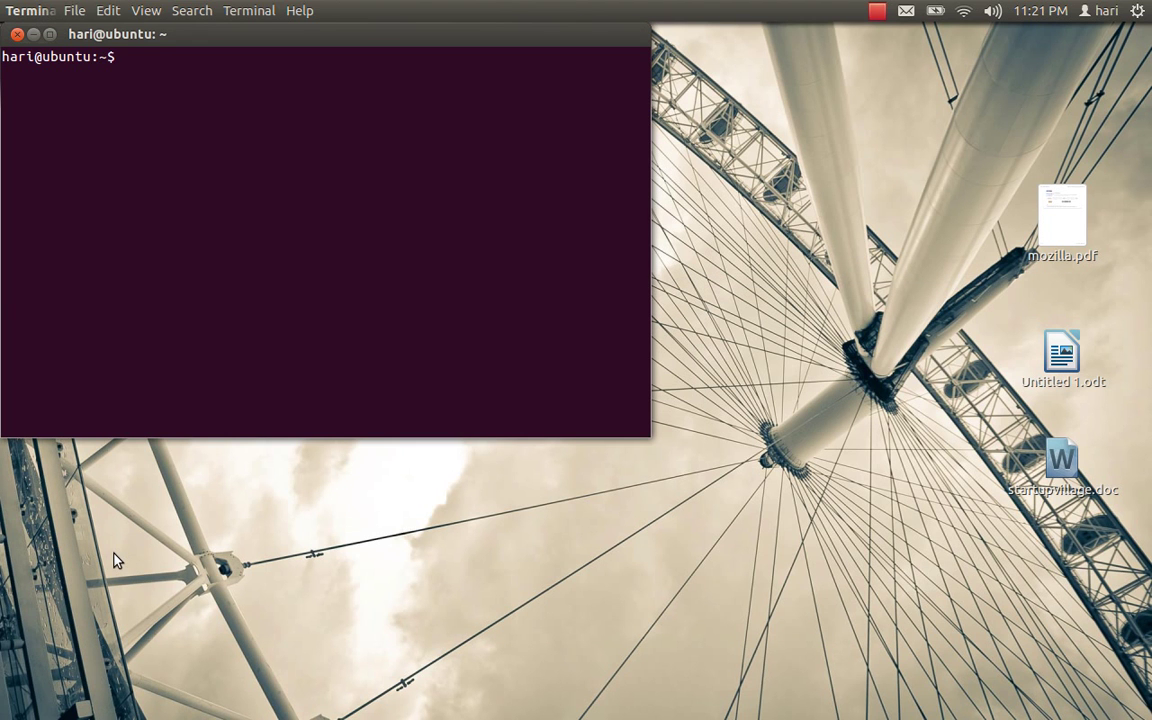
type("cd /")
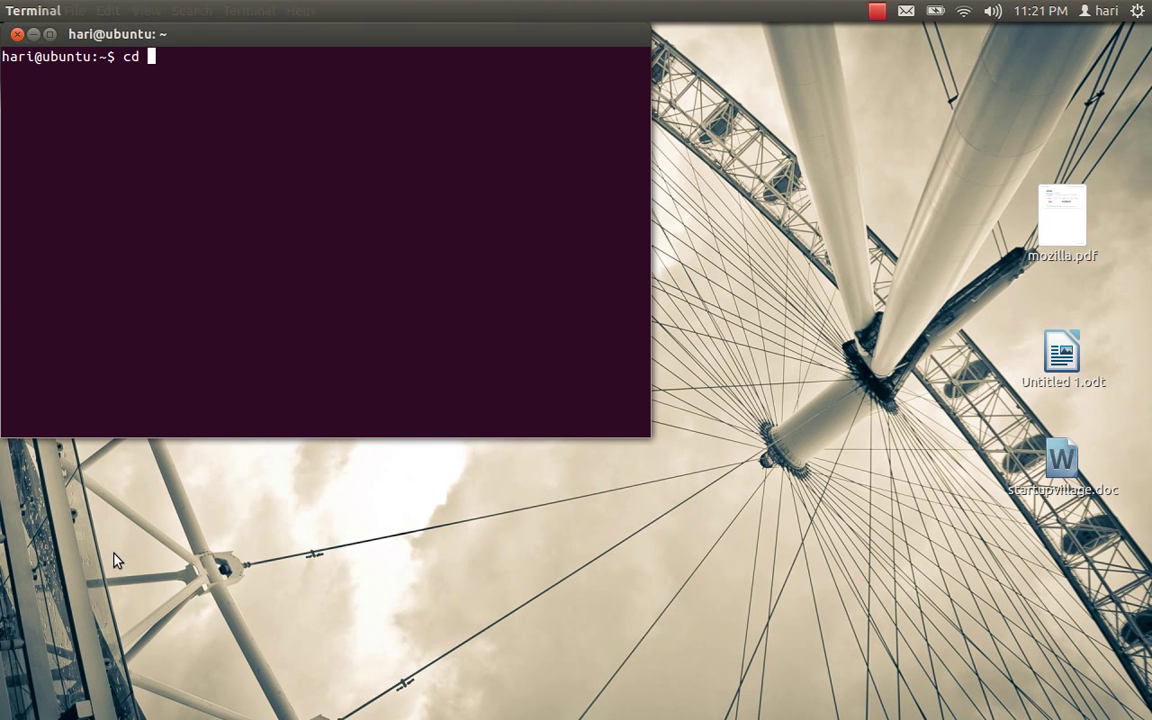
type("var/www/")
key("Return")
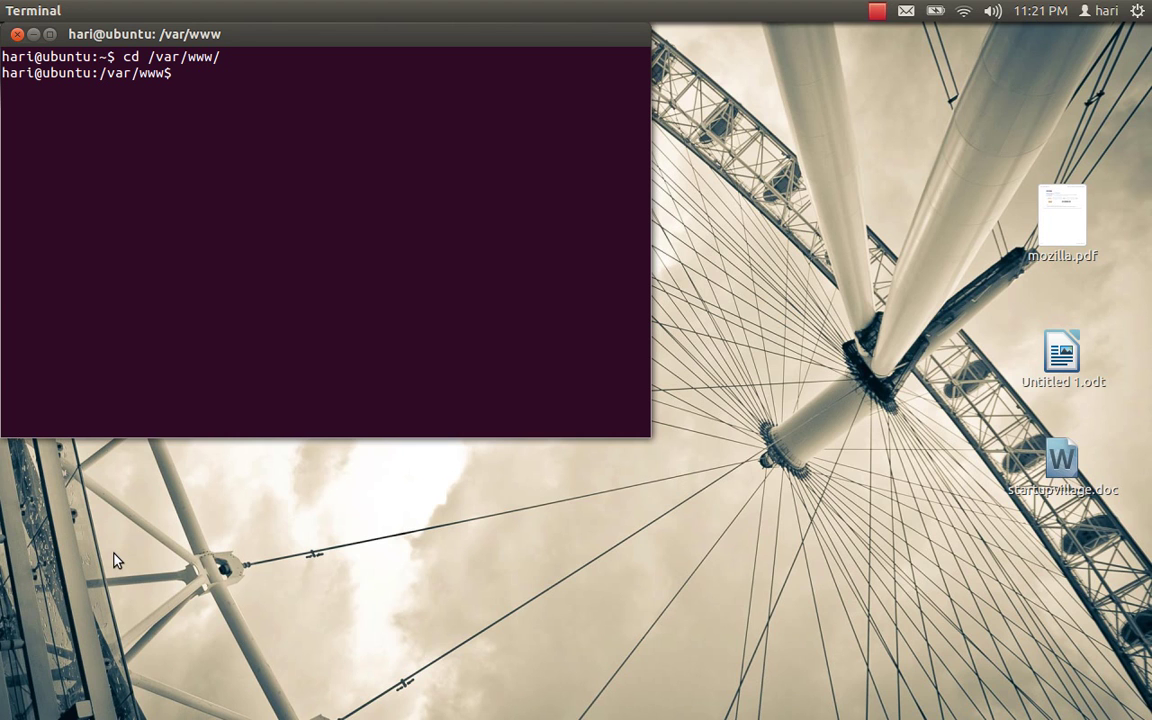
type("cakephp/app/Co")
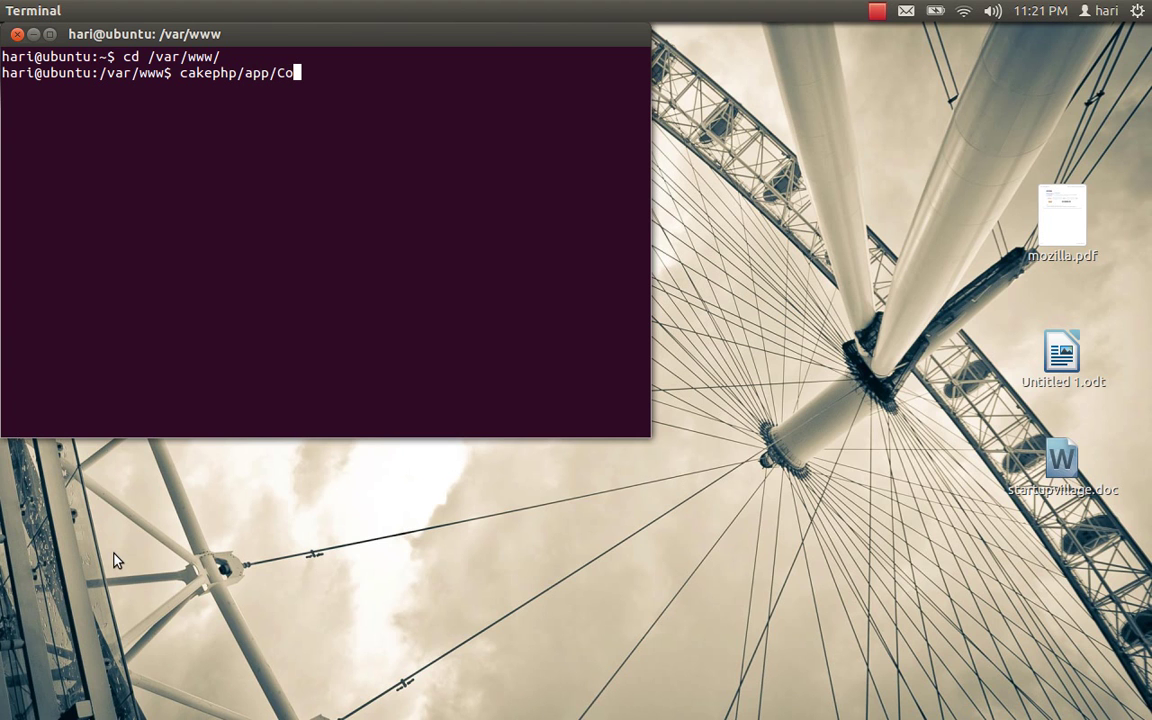
type("nsole/cake")
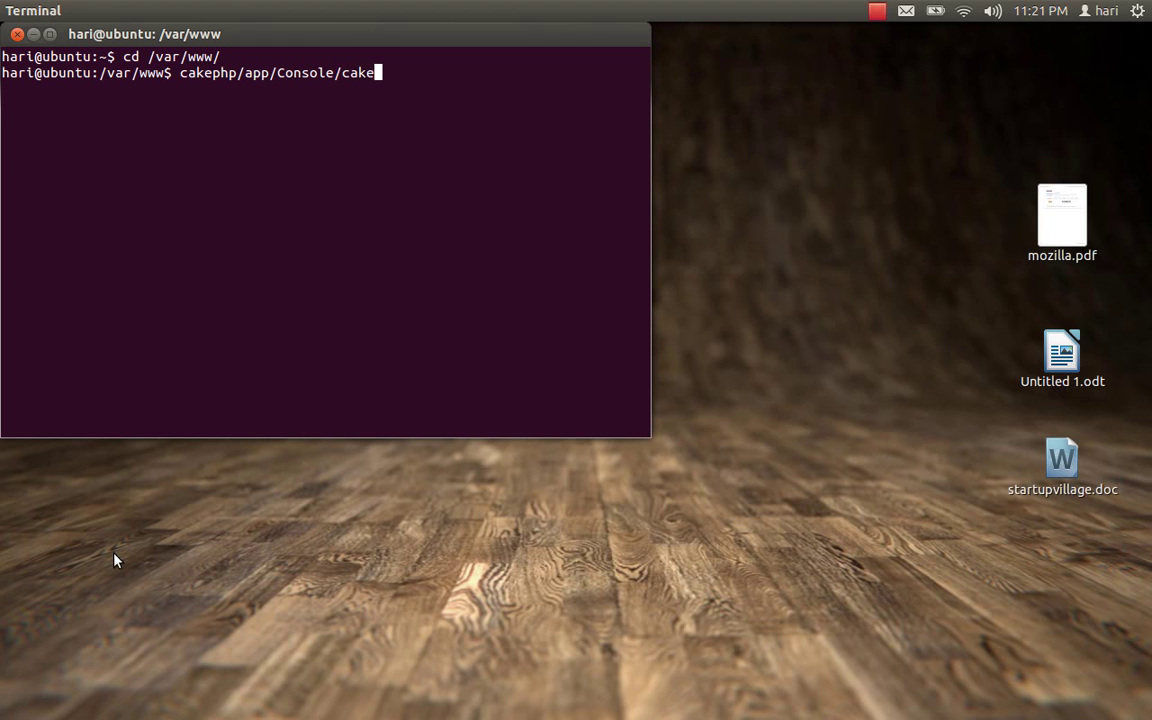
type(".php bake")
key("Return")
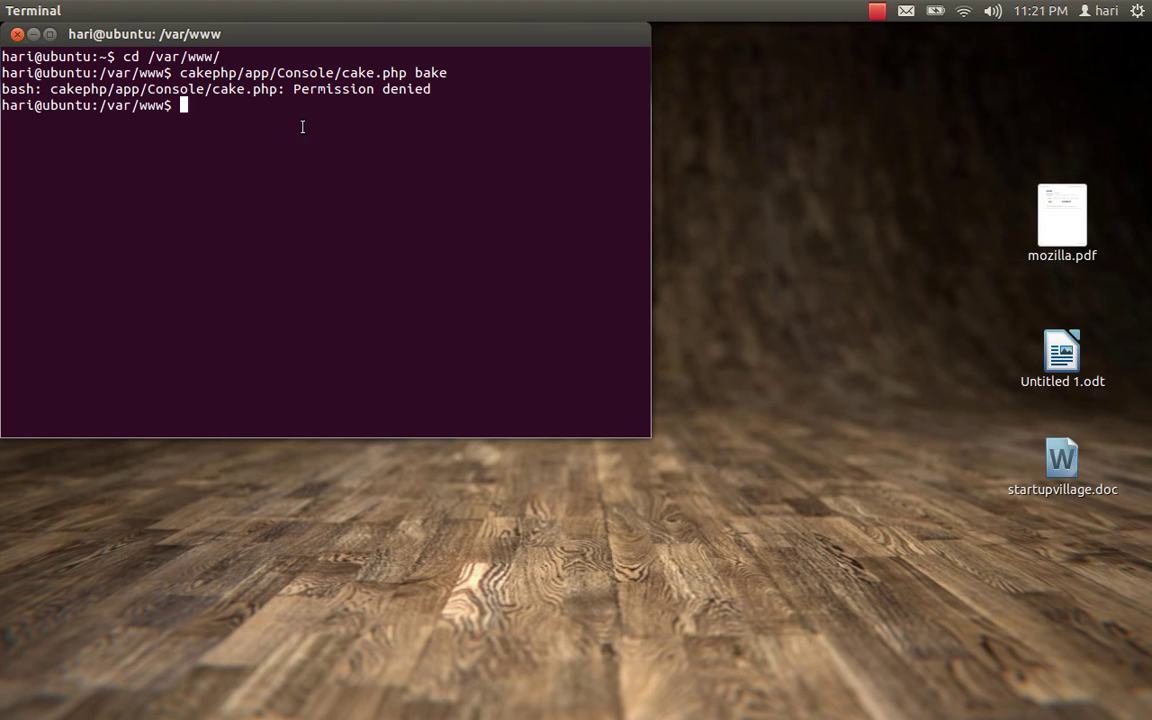
Centre the terminal window and highlight the Permission denied error.
left_click_drag(293, 89, 431, 89)
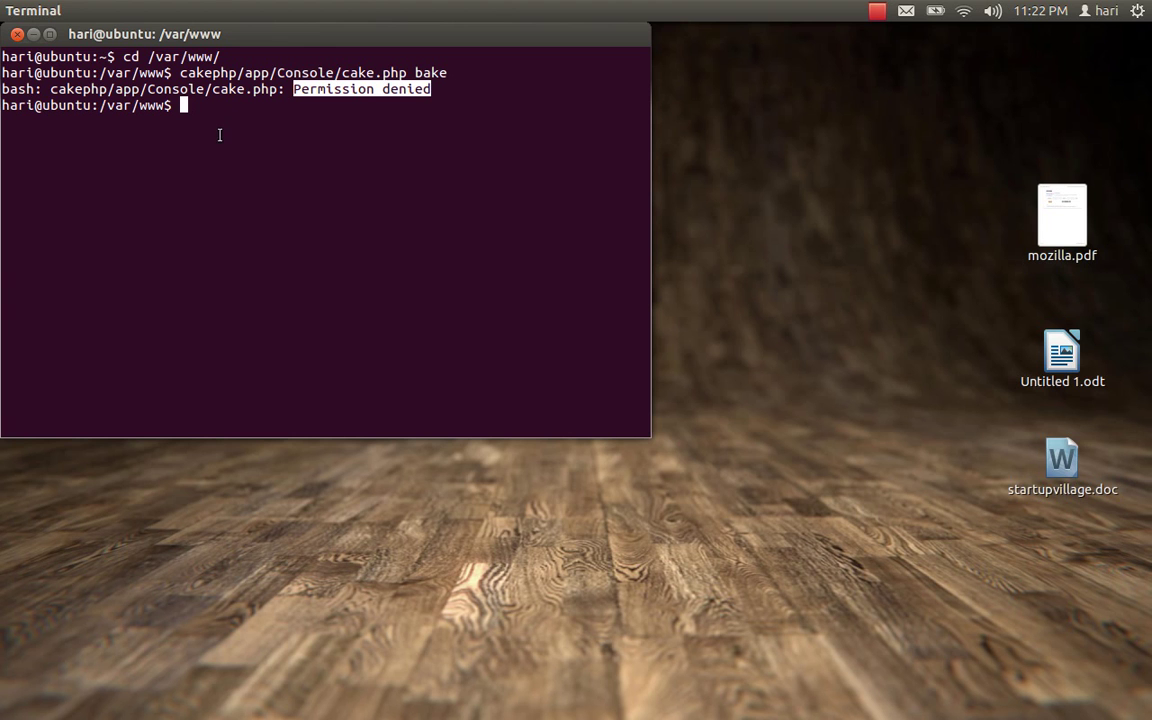
left_click_drag(325, 39, 551, 107)
left_click(487, 178)
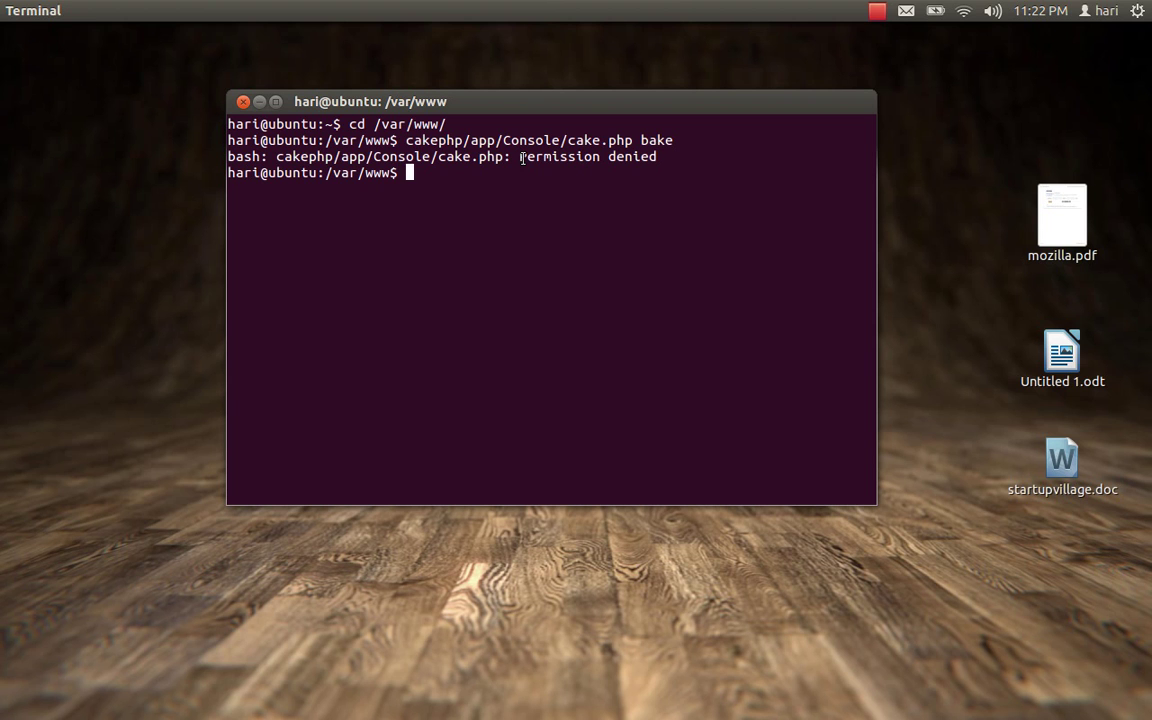
left_click_drag(521, 157, 578, 158)
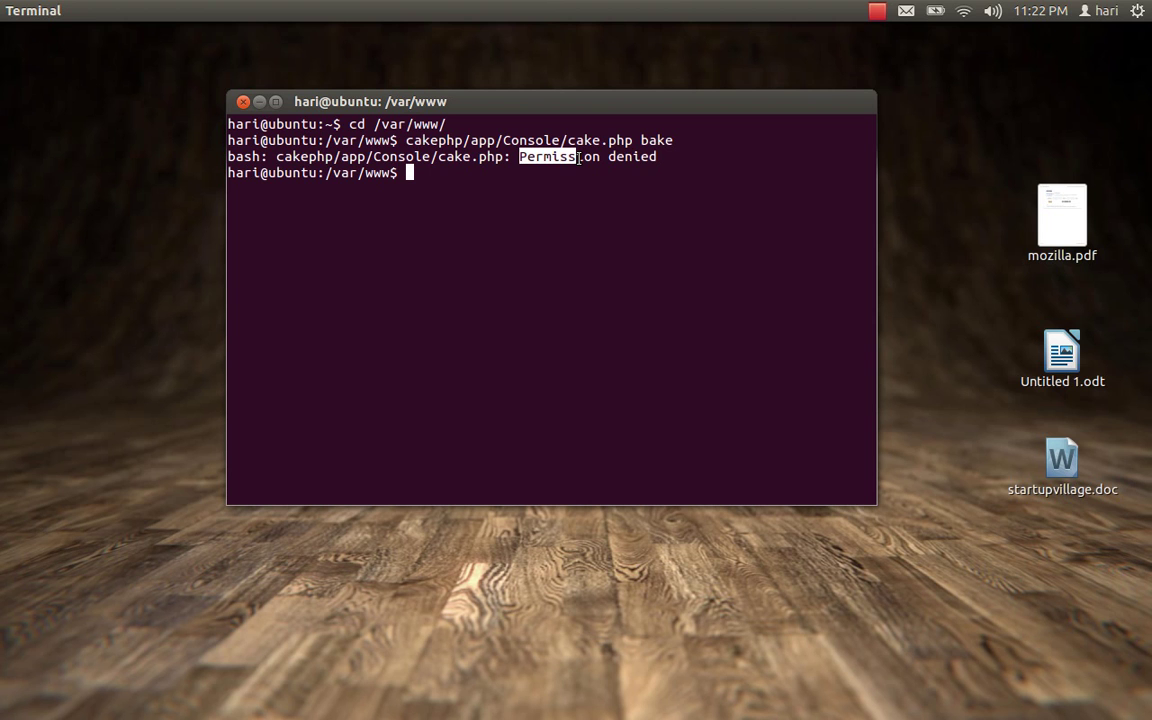
left_click_drag(578, 157, 521, 157)
double_click(521, 157)
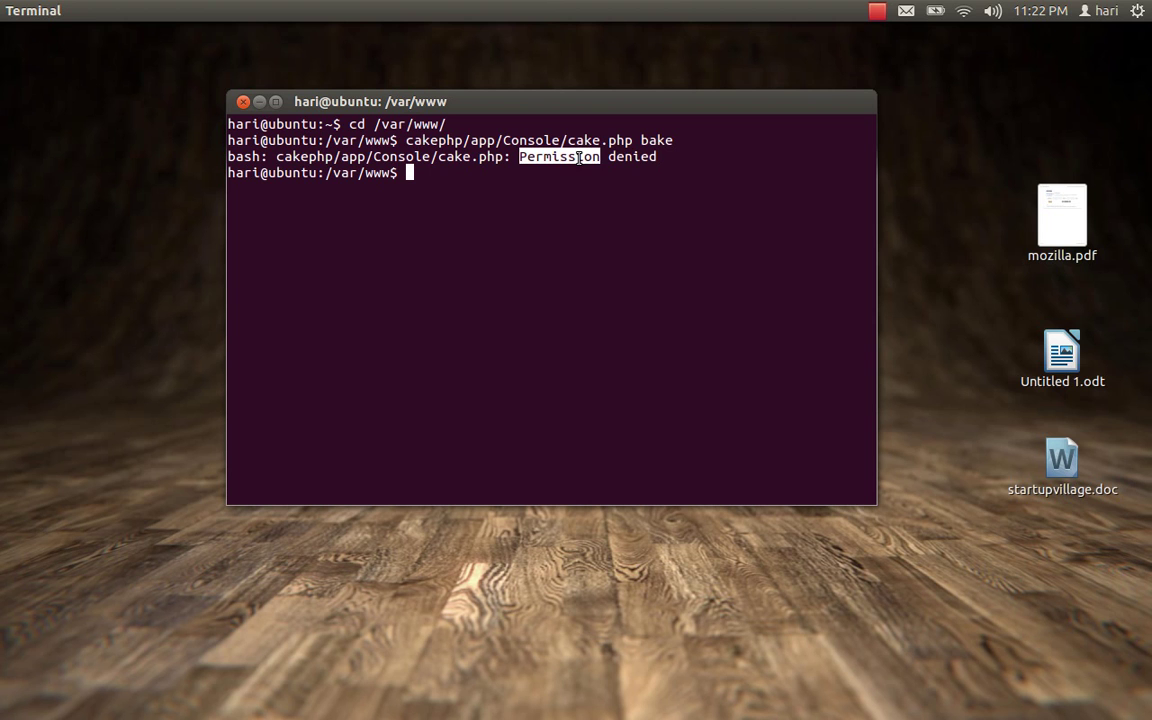
left_click(661, 157)
Recall the failed command and trim it to cakephp/app/Console/cake.php without running it.
mouse_move(661, 157)
left_mouse_down()
mouse_move(522, 158)
mouse_move(657, 157)
left_mouse_up()
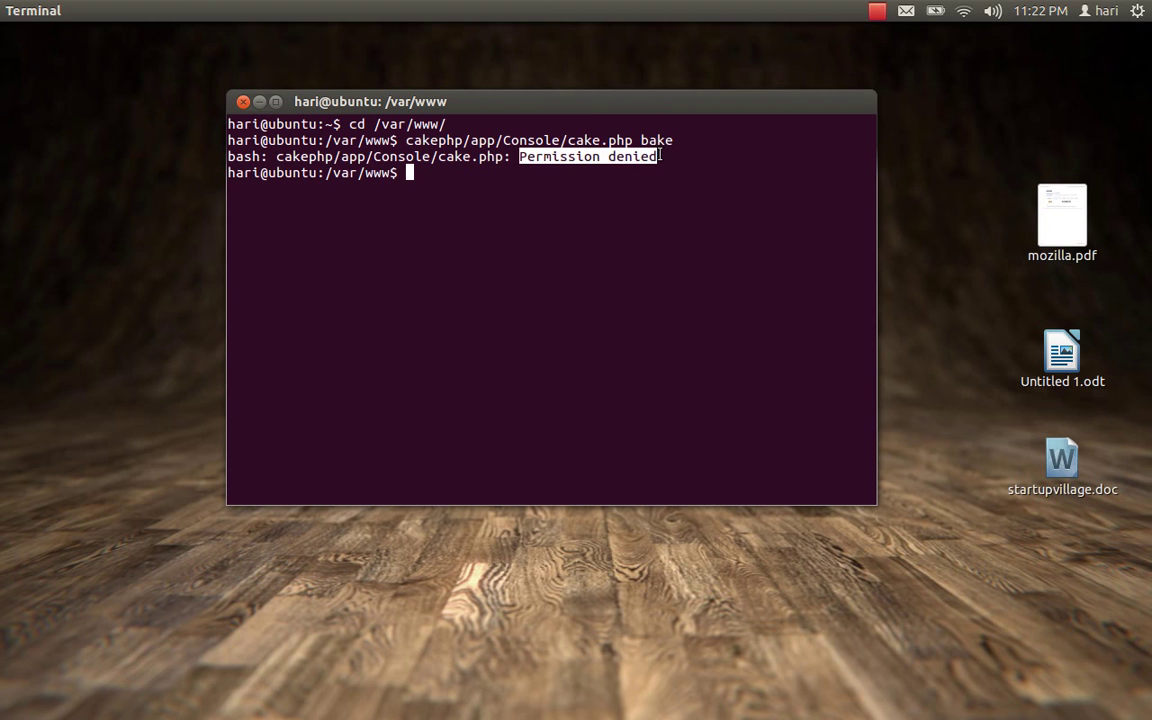
left_click(419, 175)
triple_click(436, 182)
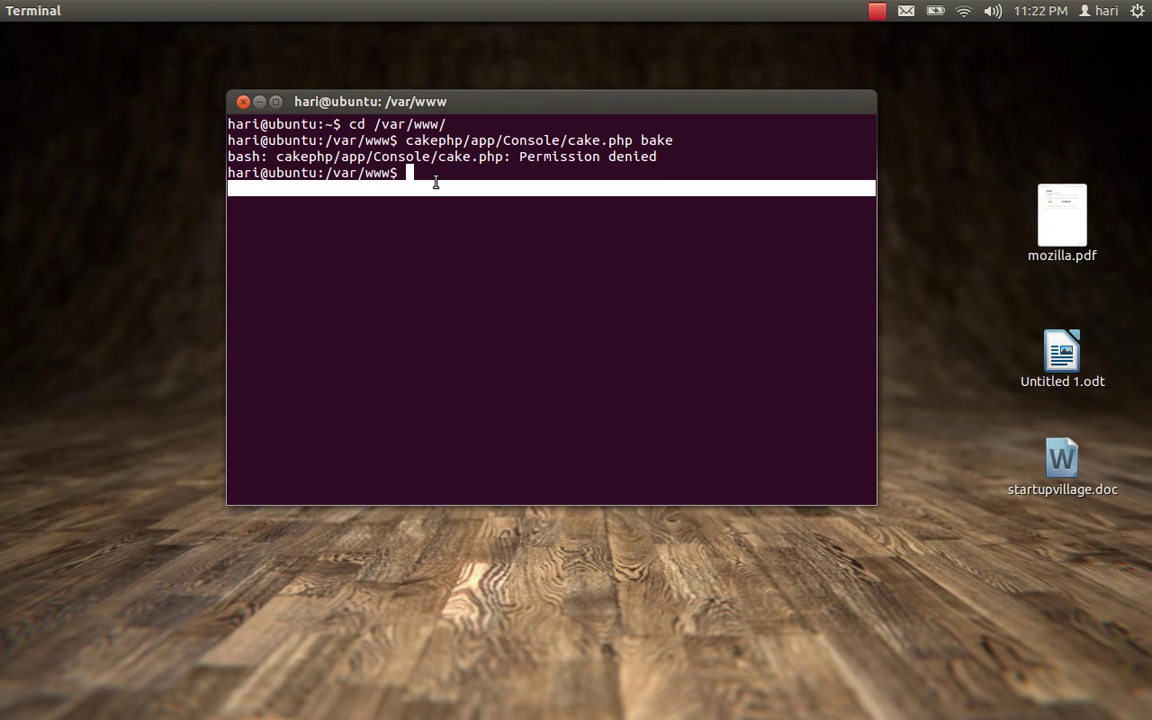
key("Up")
key("BackSpace")
key("BackSpace")
key("BackSpace")
key("BackSpace")
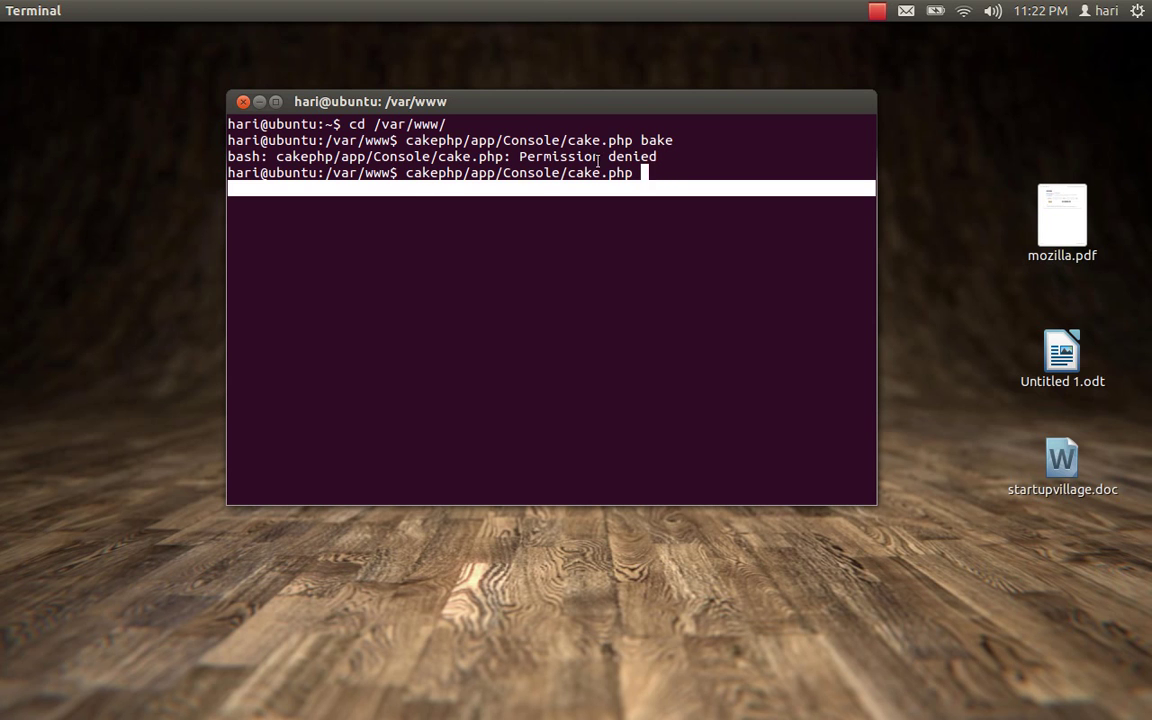
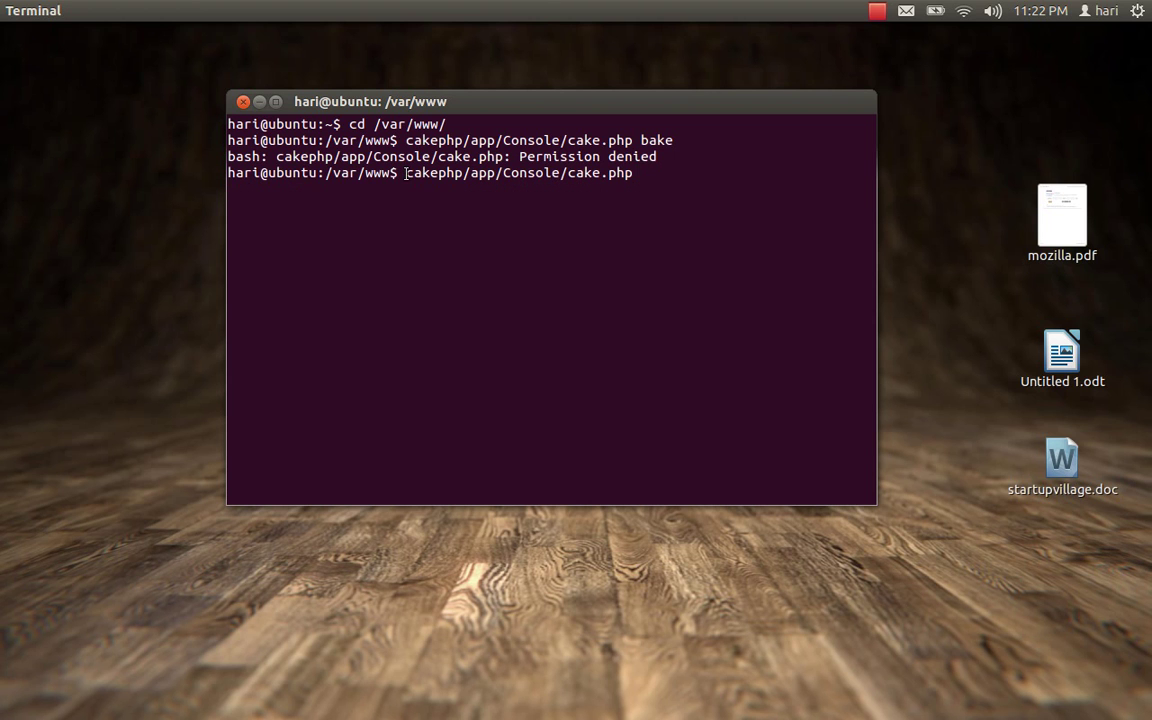
Move the cursor back toward the start of the recalled cake.php bake command.
key("Left")
key("Left")
key("Left")
key("Left")
key("Left")
key("Left")
key("Left")
key("Left")
key("Left")
key("Left")
key("Left")
key("Left")
key("Left")
key("Left")
key("Left")
key("Left")
key("Left")
key("Left")
key("Left")
key("Left")
key("Left")
key("Left")
key("Left")
key("Left")
key("Left")
key("Left")
key("Left")
key("Left")
key("Left")
Give cake.php 777 permissions with chmod and rerun the cake.php bake console.
type("chmod ")
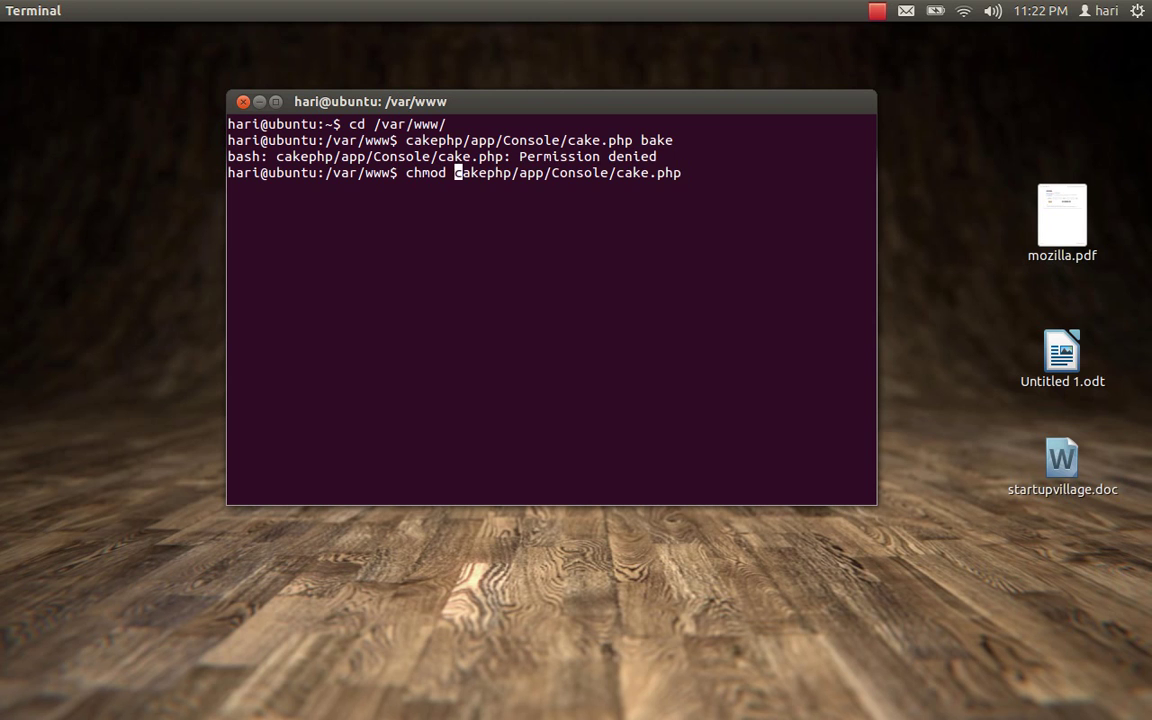
type("777")
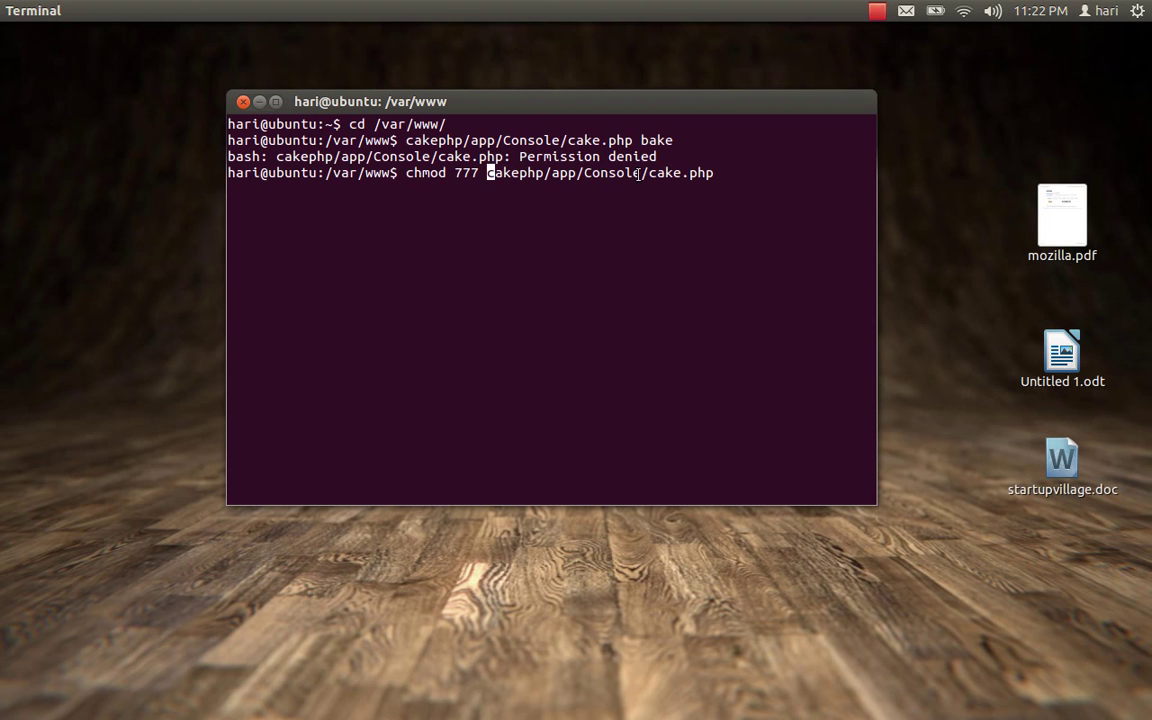
key("Return")
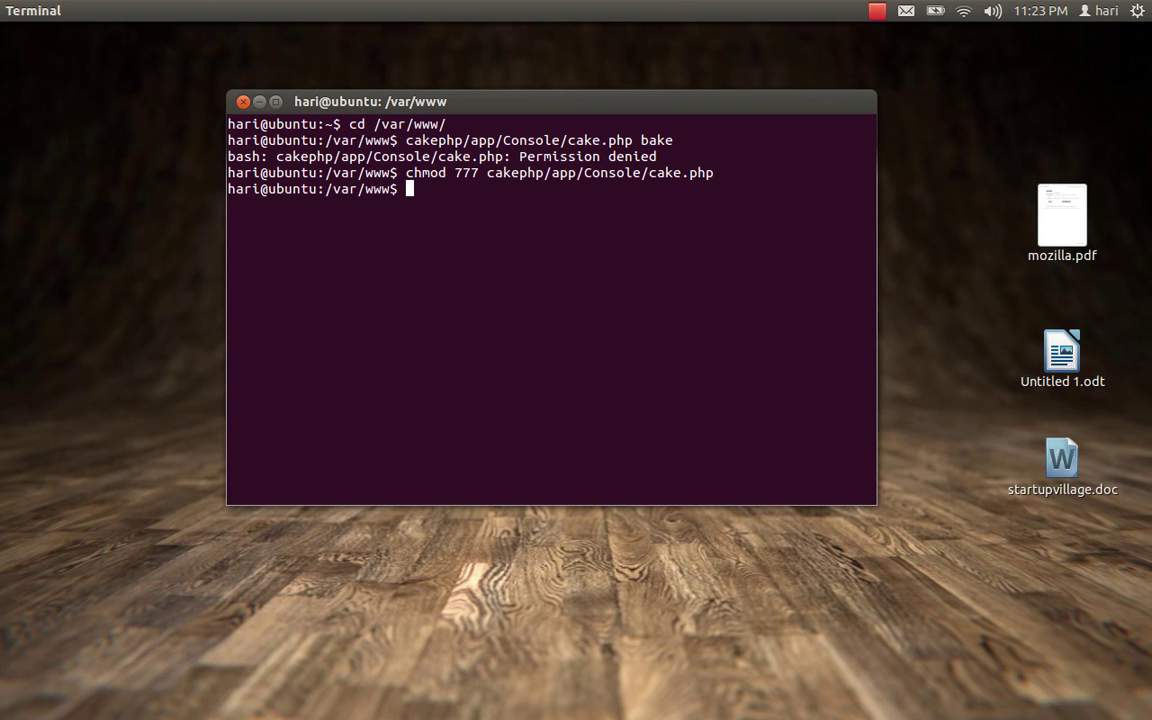
key("Up")
key("Up")
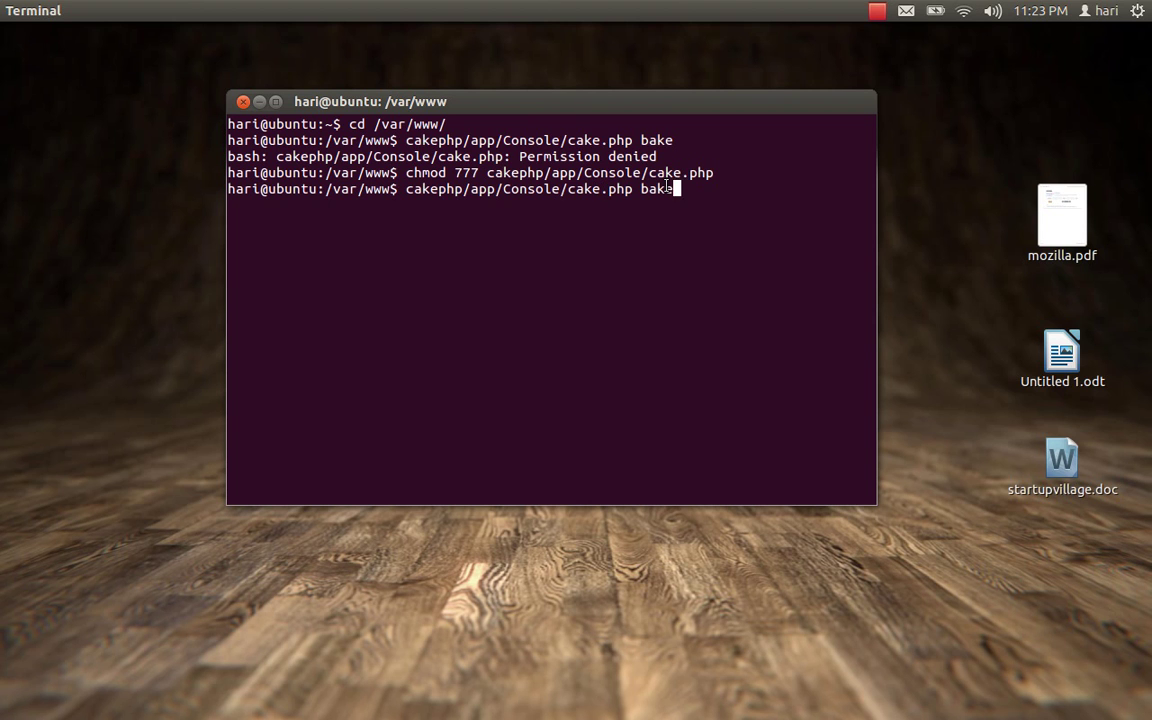
key("Return")
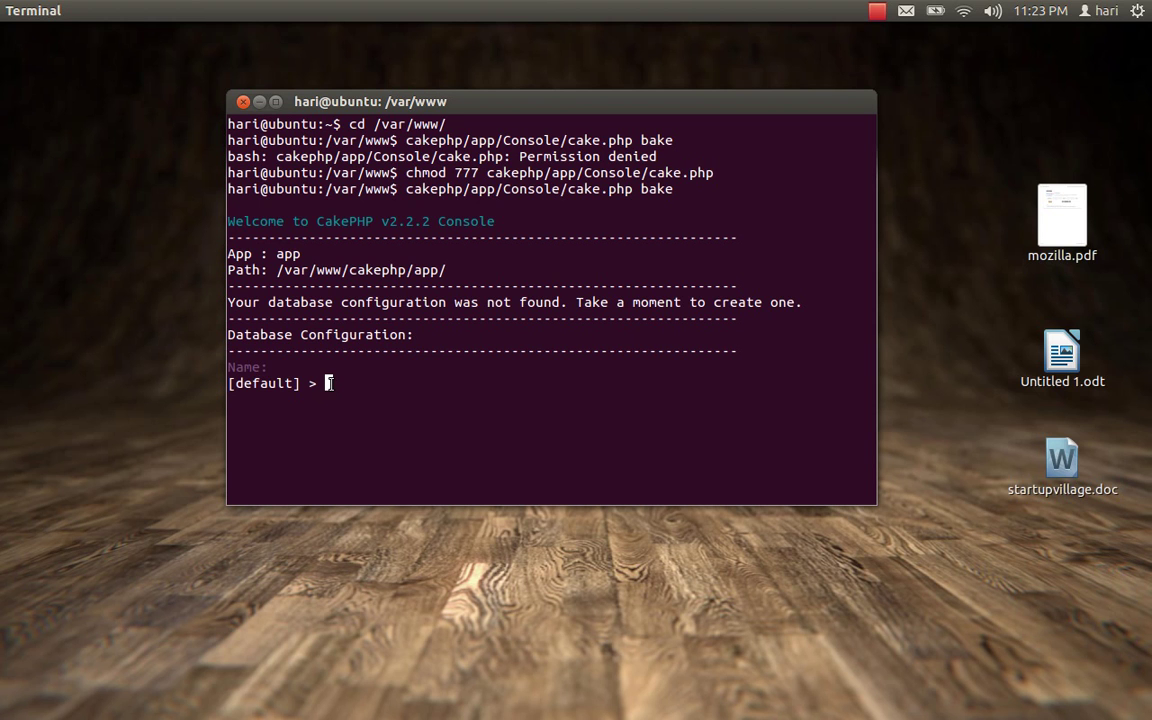
Accept the defaults: default config name, Mysql datasource, no persistent connection, localhost, user root.
key("Return")
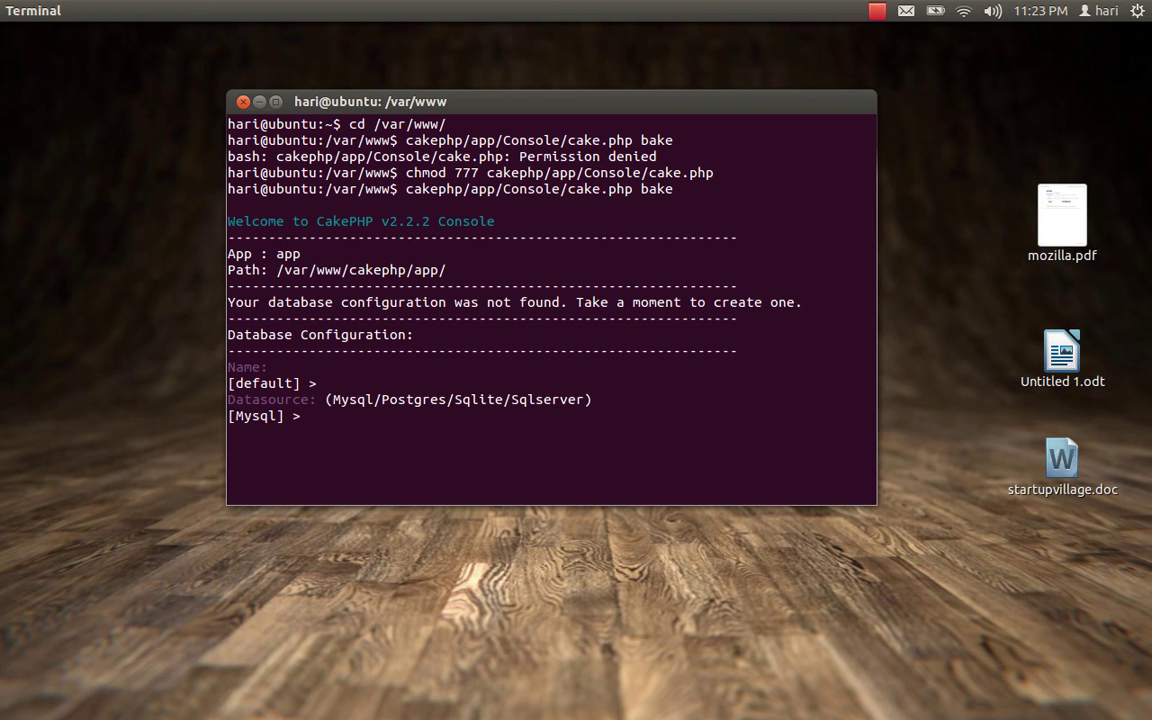
key("Return")
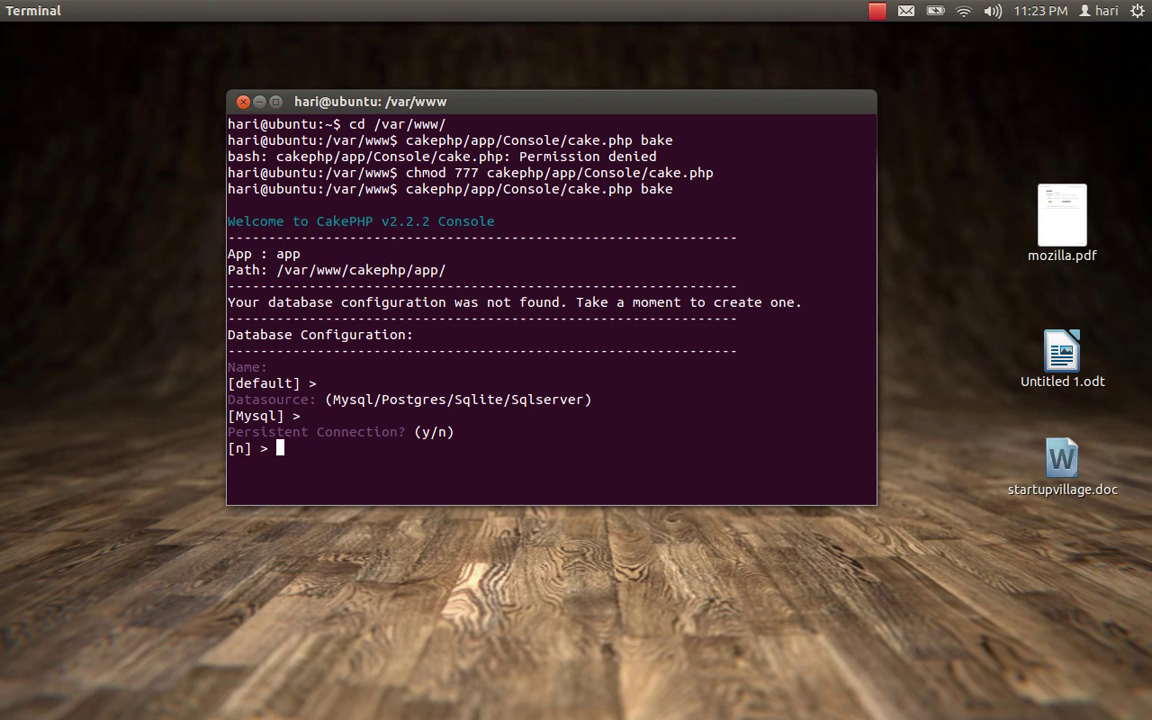
key("Return")
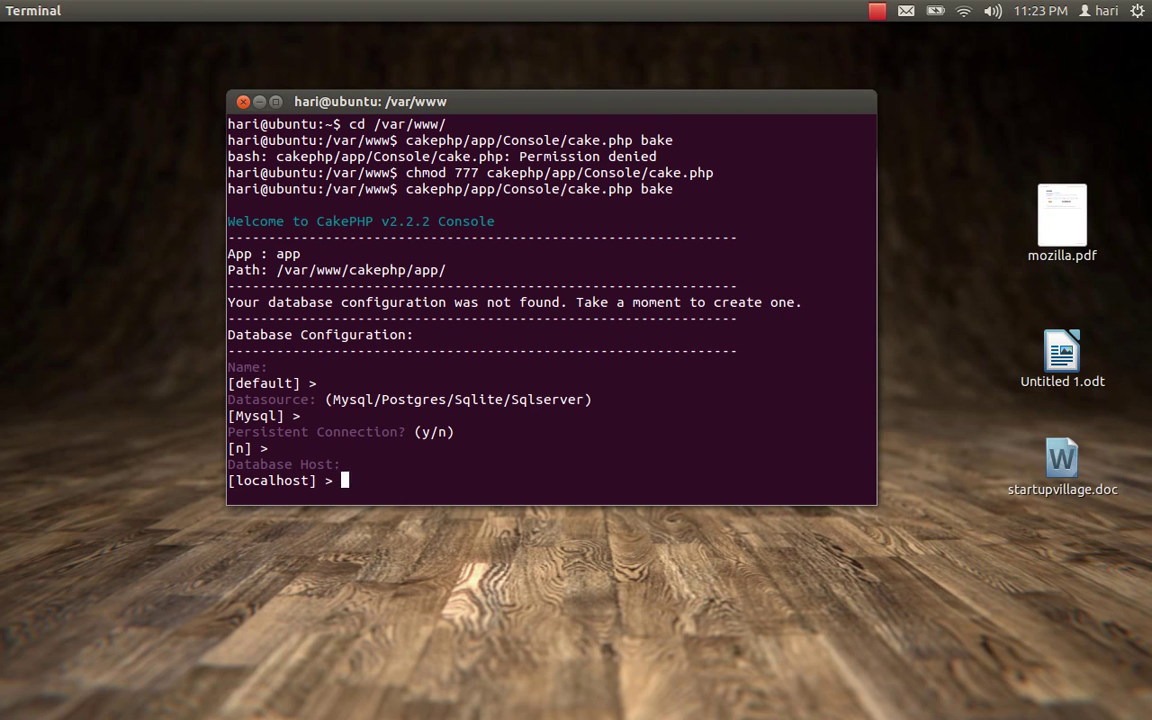
key("Return")
key("Return")
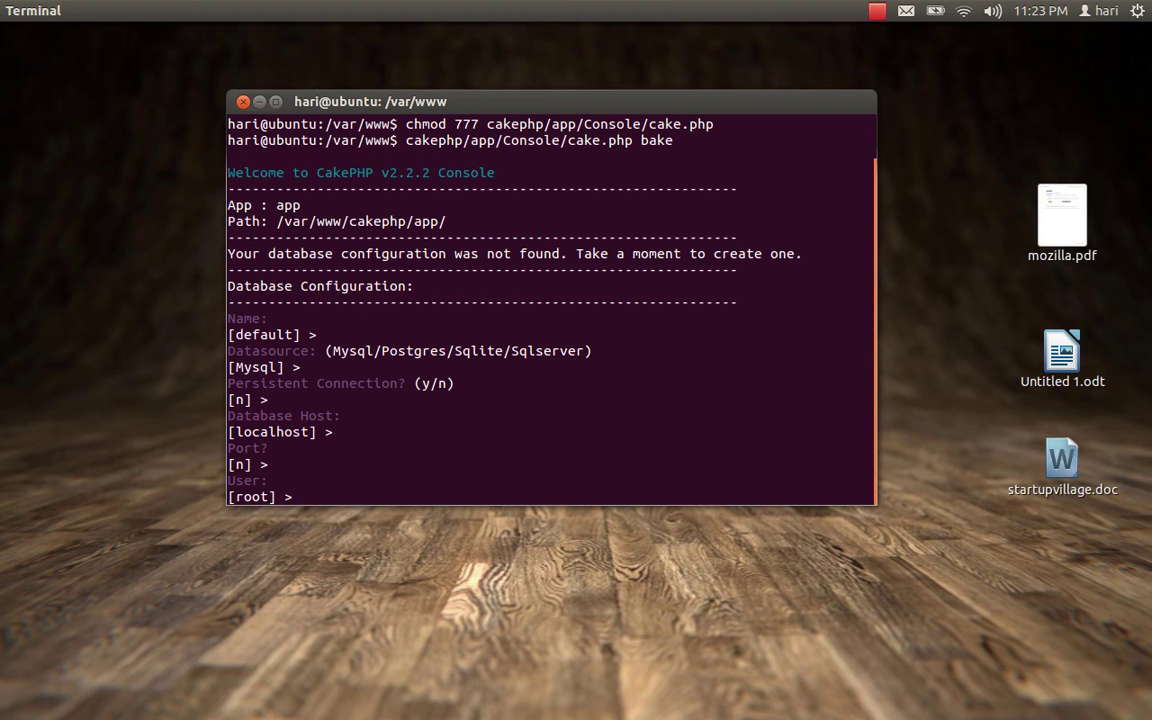
key("Return")
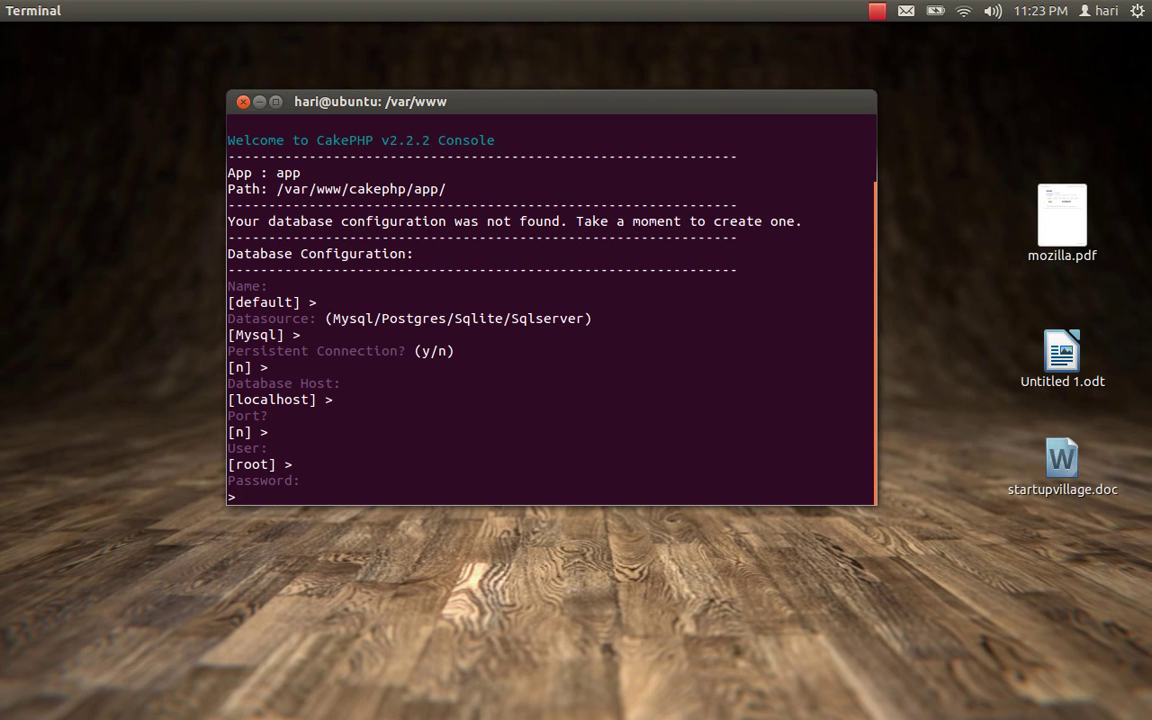
Enter the database password, set database name cake, and skip prefix and encoding.
key("Return")
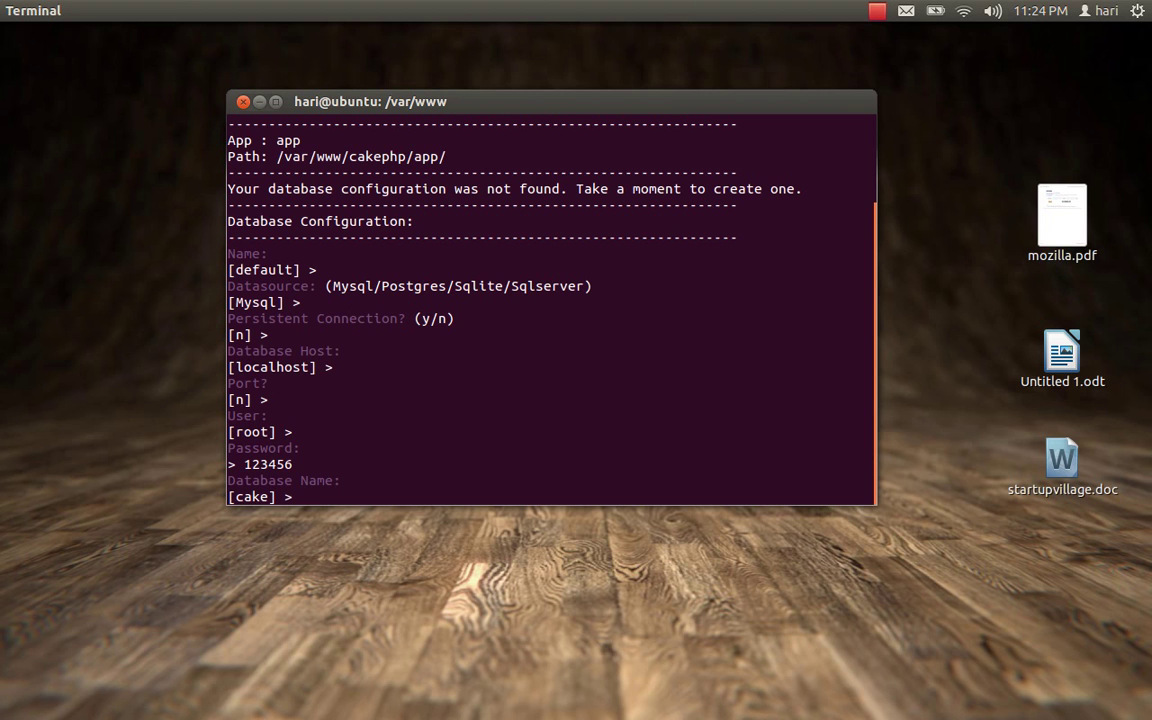
type("cake")
key("Return")
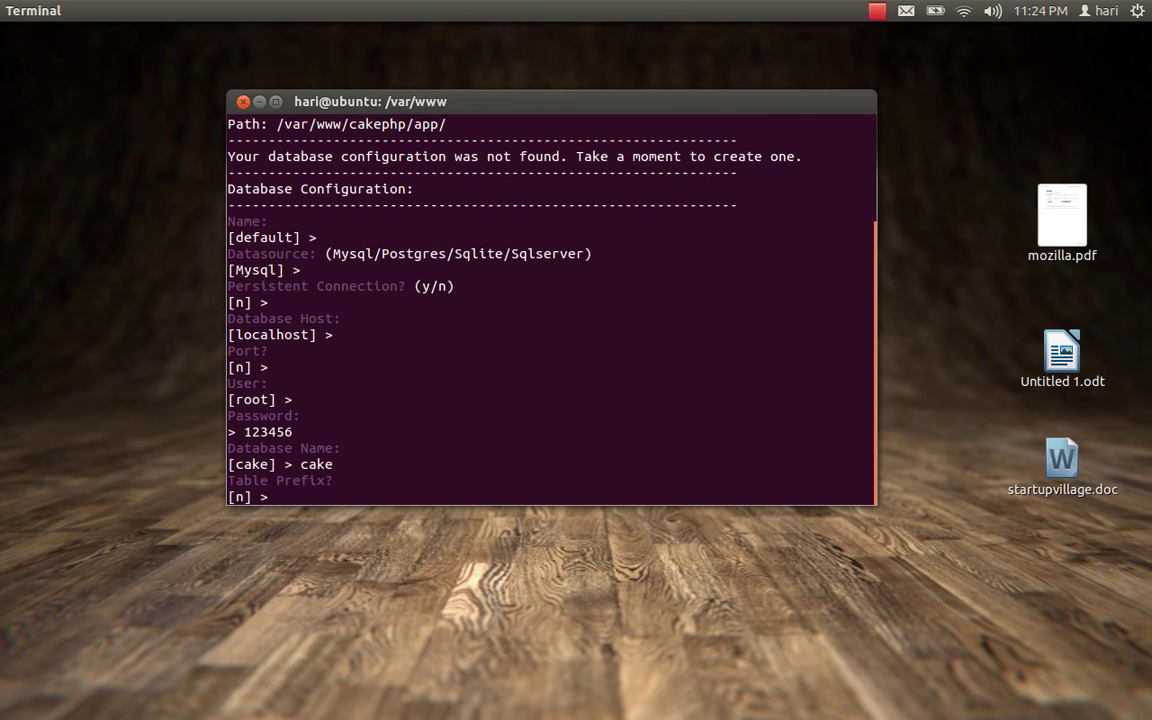
key("Return")
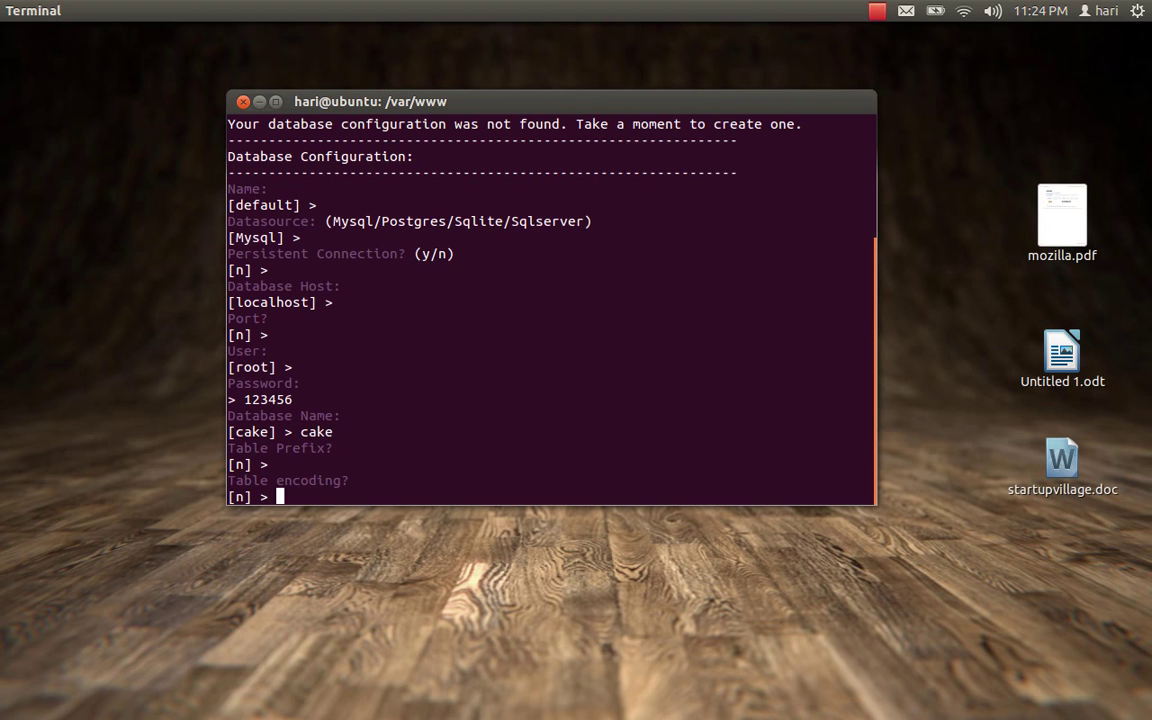
key("Return")
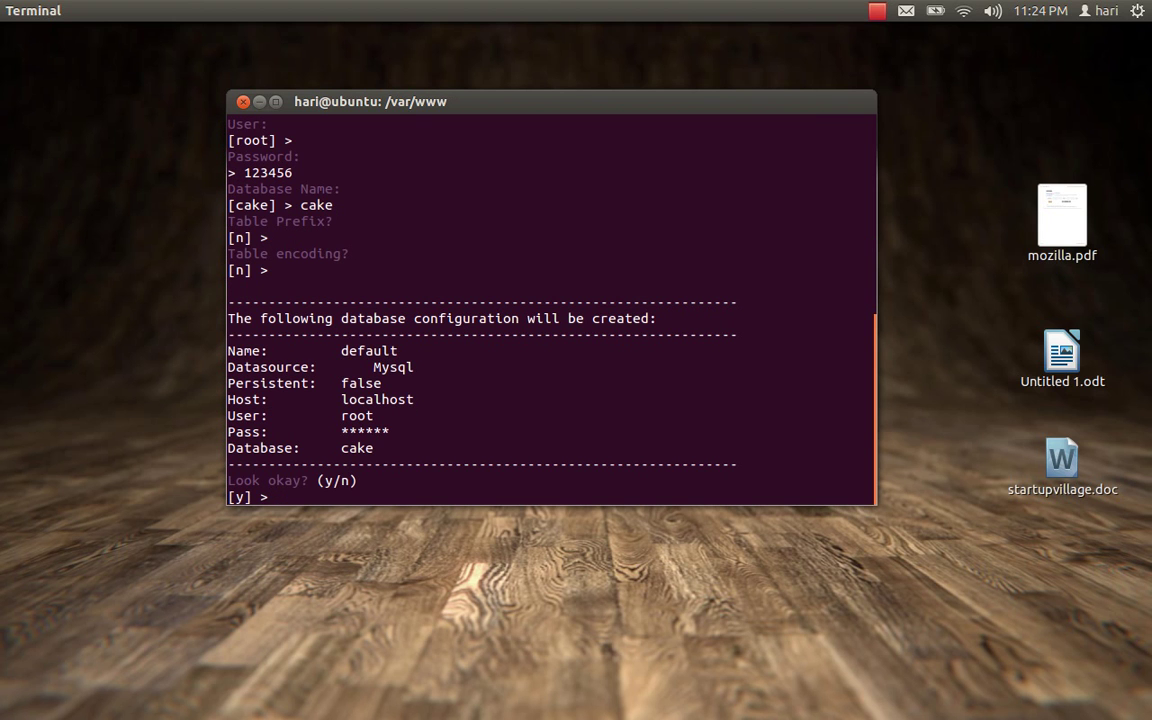
Answer y to confirm the configuration, n to decline another, and switch to the file manager.
type("y")
key("Return")
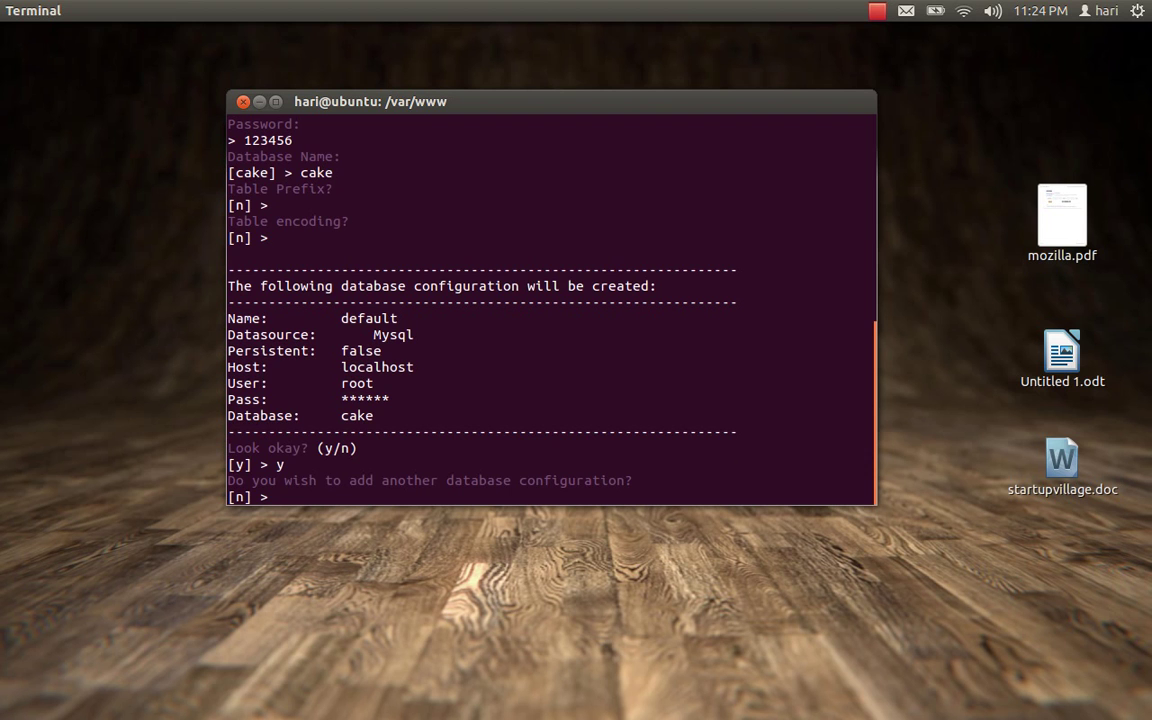
type("n")
key("Return")
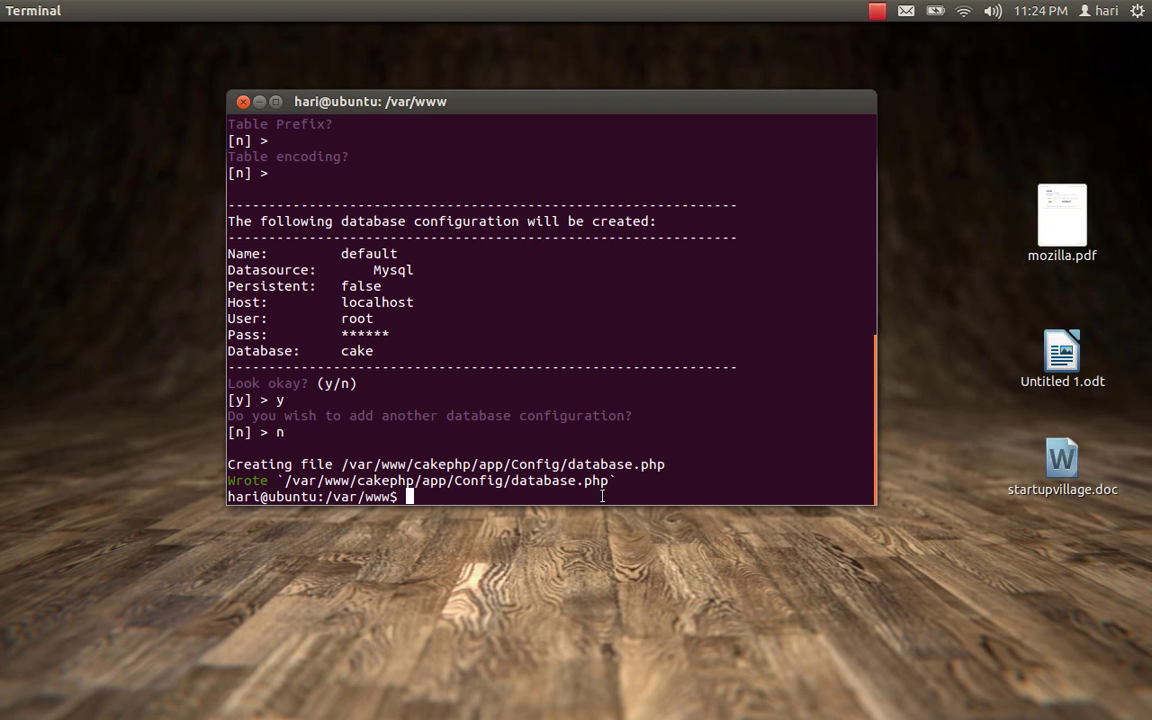
key("alt+Tab")
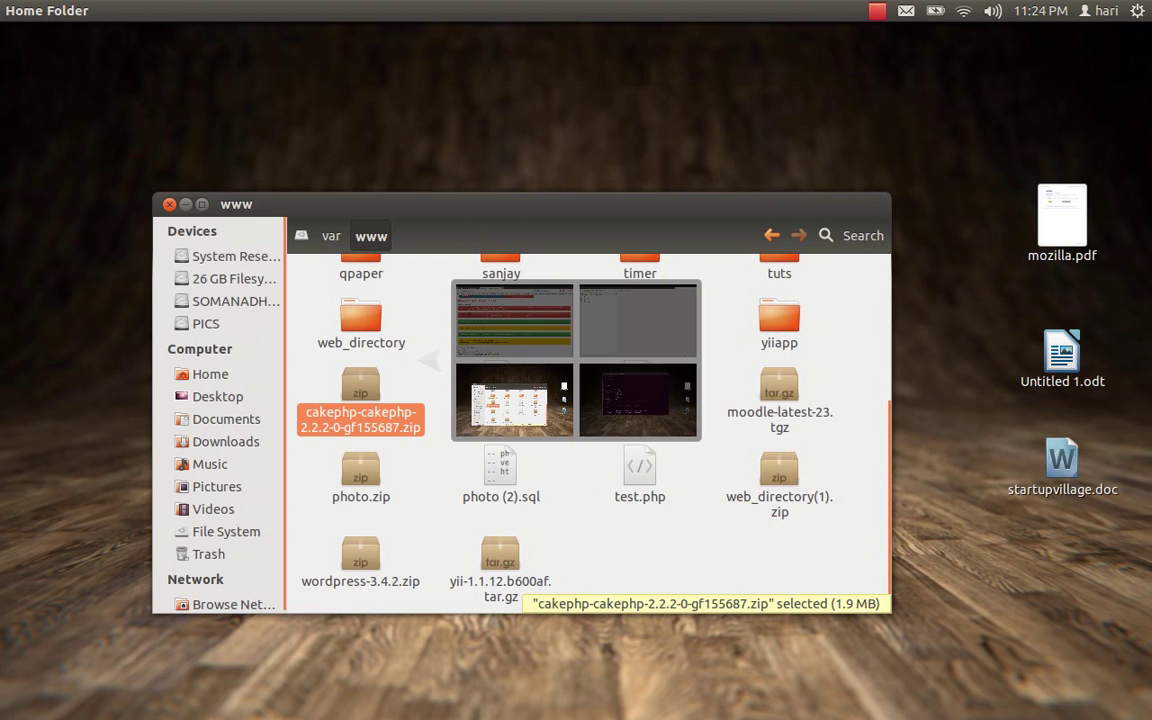
Browse into cakephp/app/Config and select database.php.
scroll(476, 483, "up", 4)
key("Right")
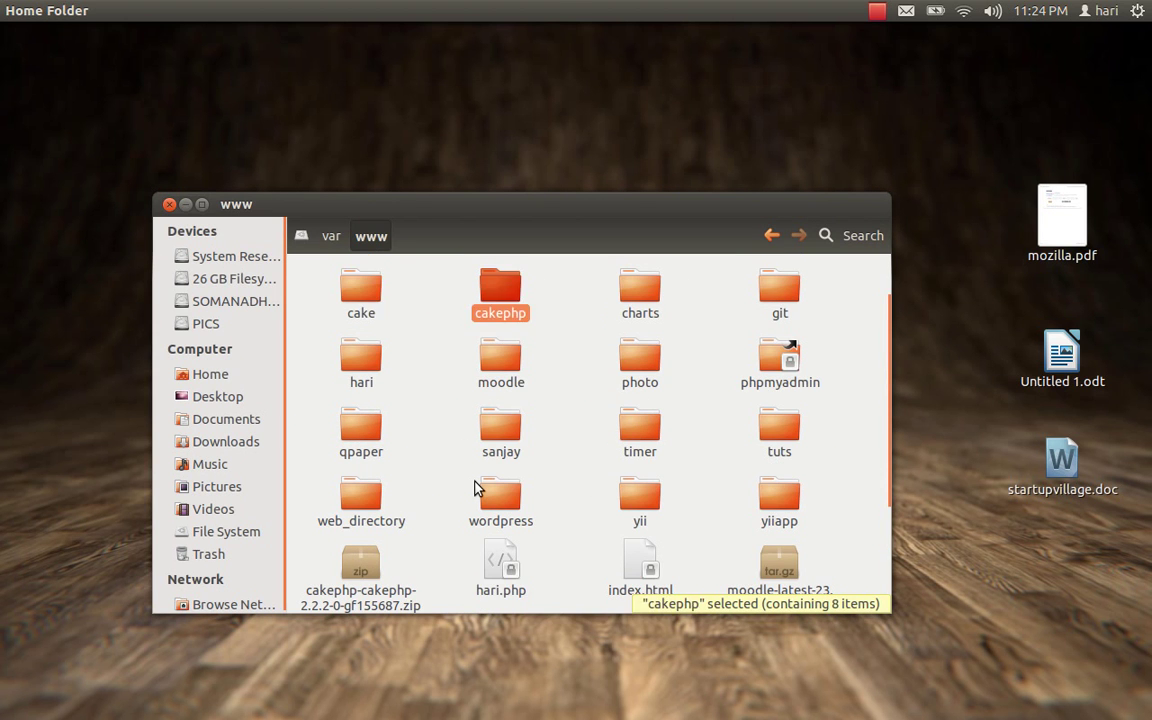
key("Return")
key("Return")
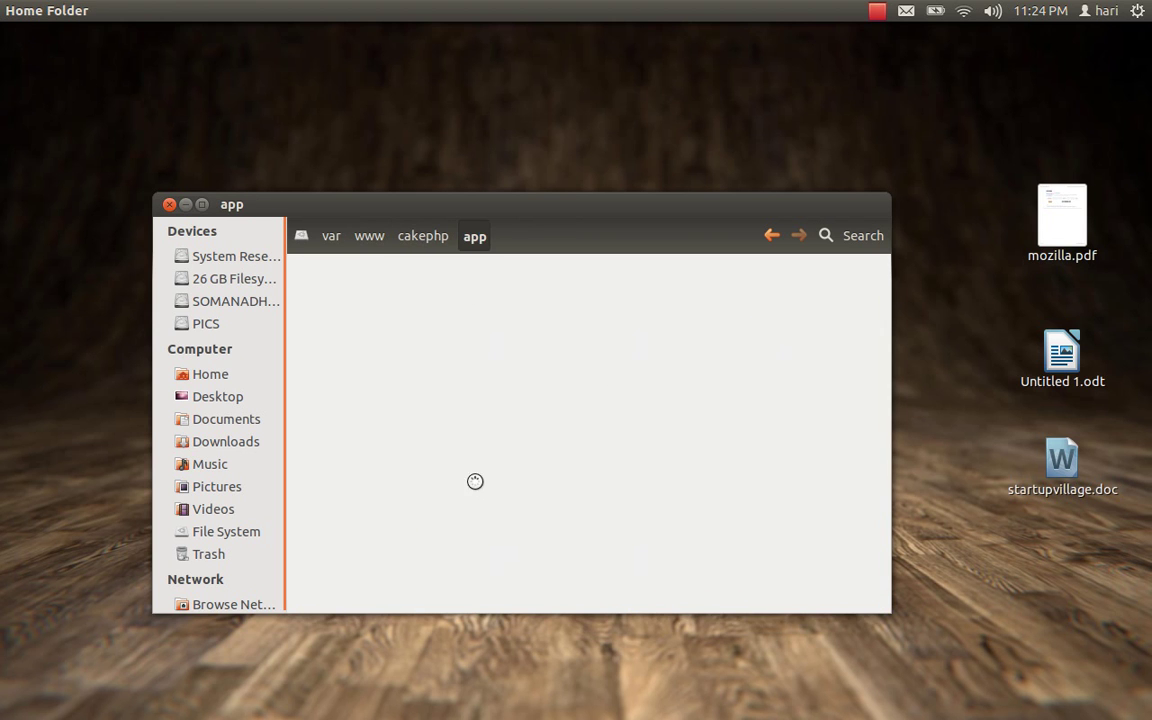
key("Right")
key("Return")
key("Right")
key("Right")
key("Right")
key("Right")
key("Down")
key("Left")
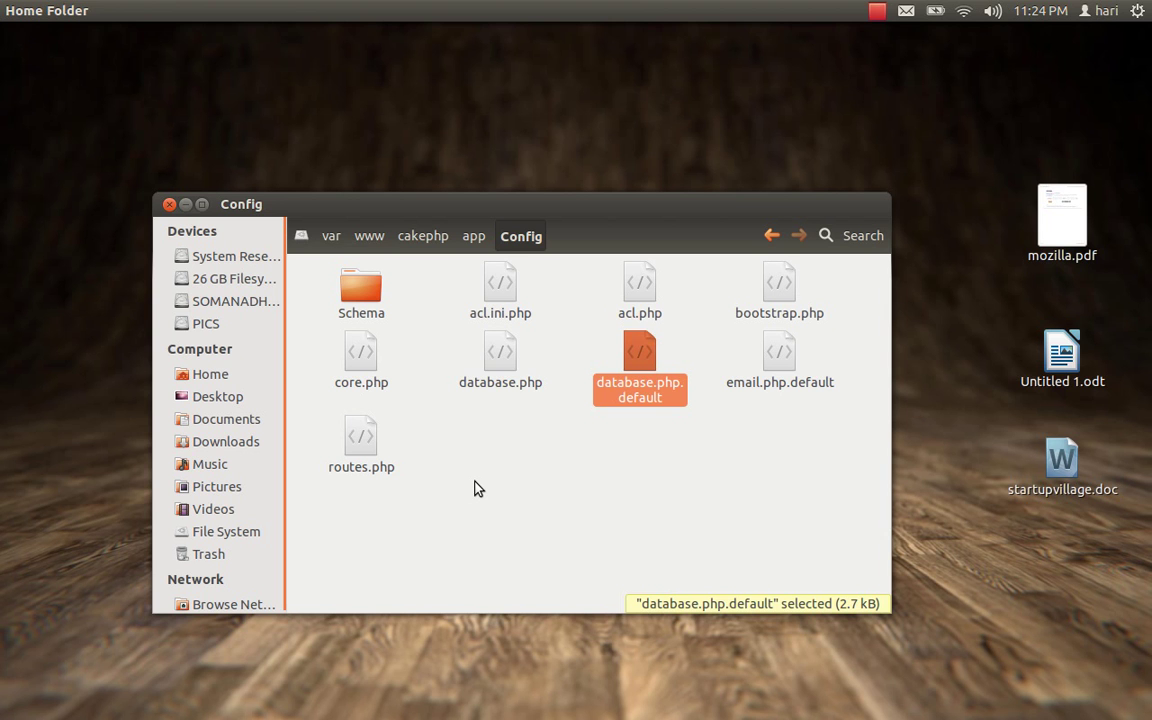
key("Left")
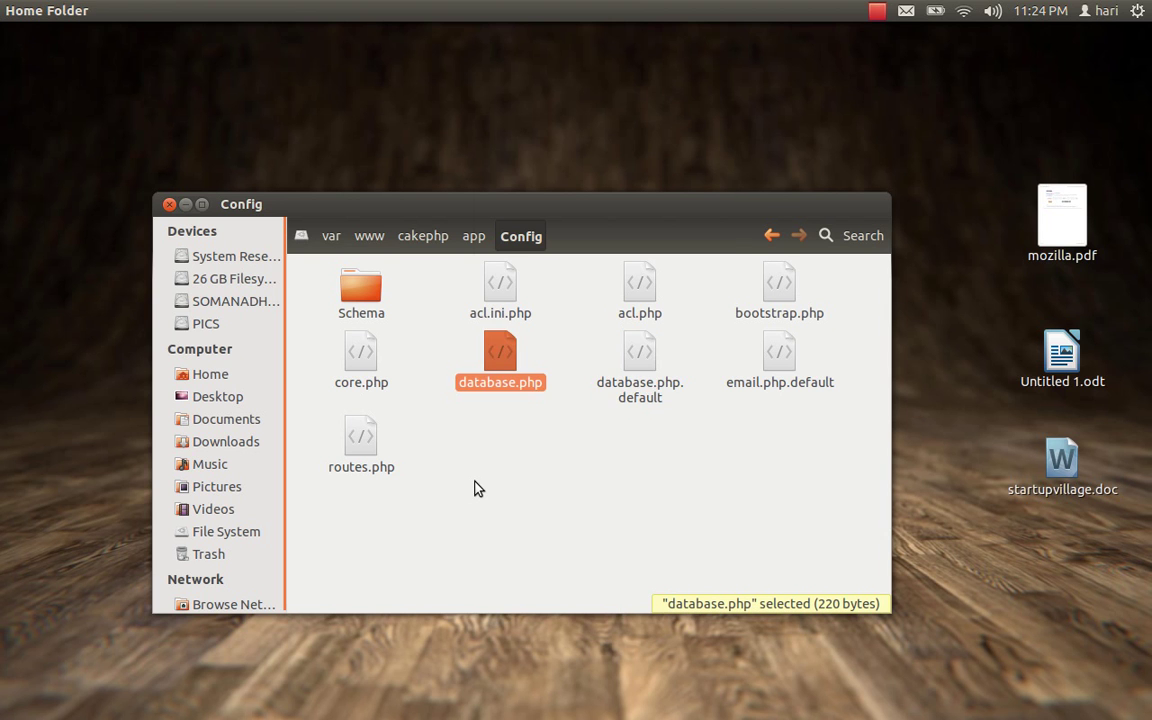
Open database.php in the text editor from its context menu.
key("Menu")
key("Down")
key("Return")
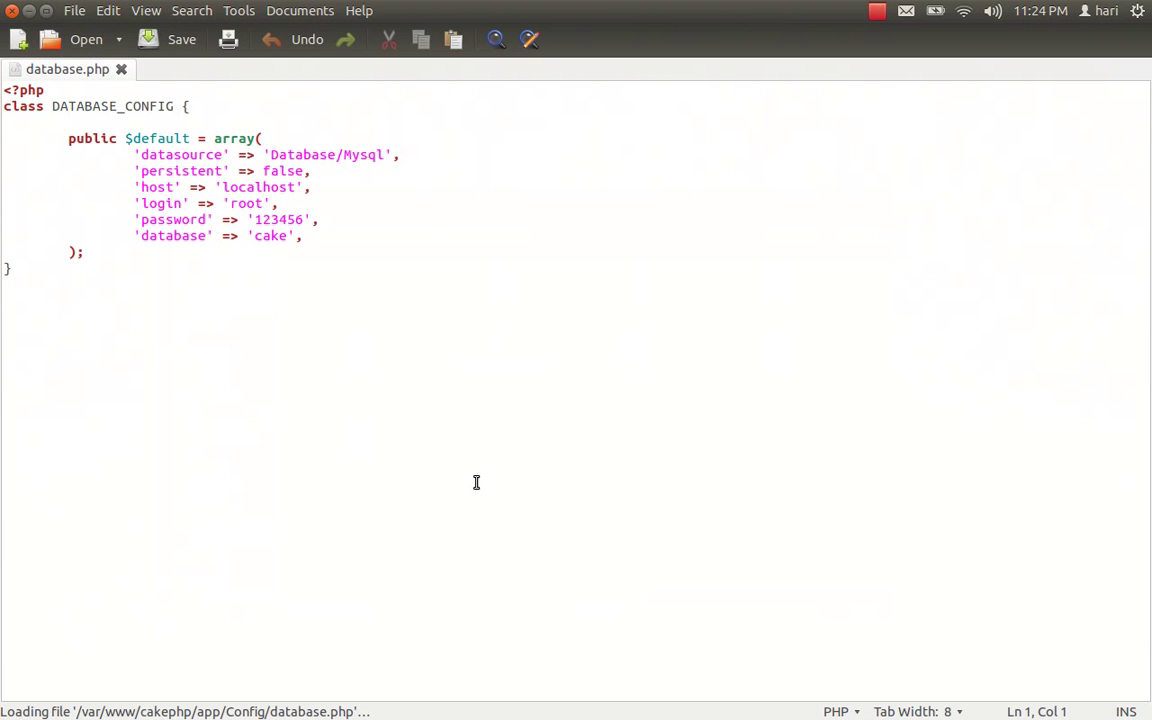
Insert blank lines around the class DATABASE_CONFIG declaration in database.php.
key("Down")
key("Down")
key("Up")
key("Up")
key("Up")
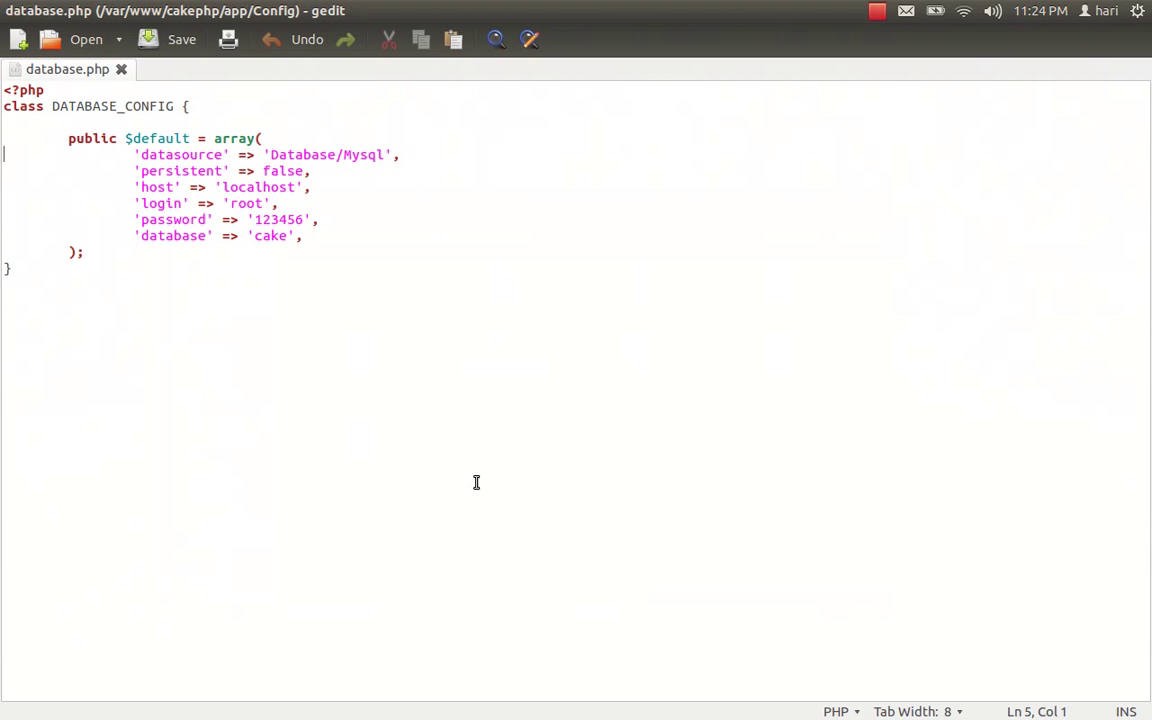
key("Down")
key("Return")
key("Up")
key("Up")
key("Return")
Save database.php and close the document and gedit.
key("ctrl+s")
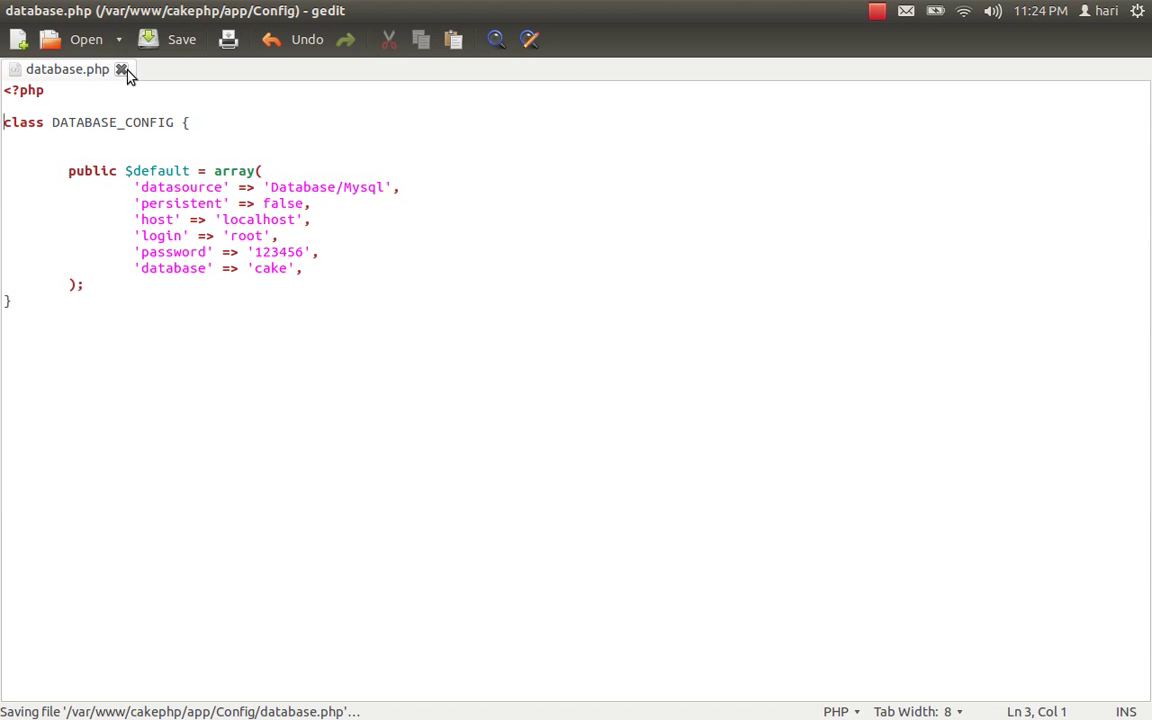
left_click(121, 69)
left_click(12, 12)
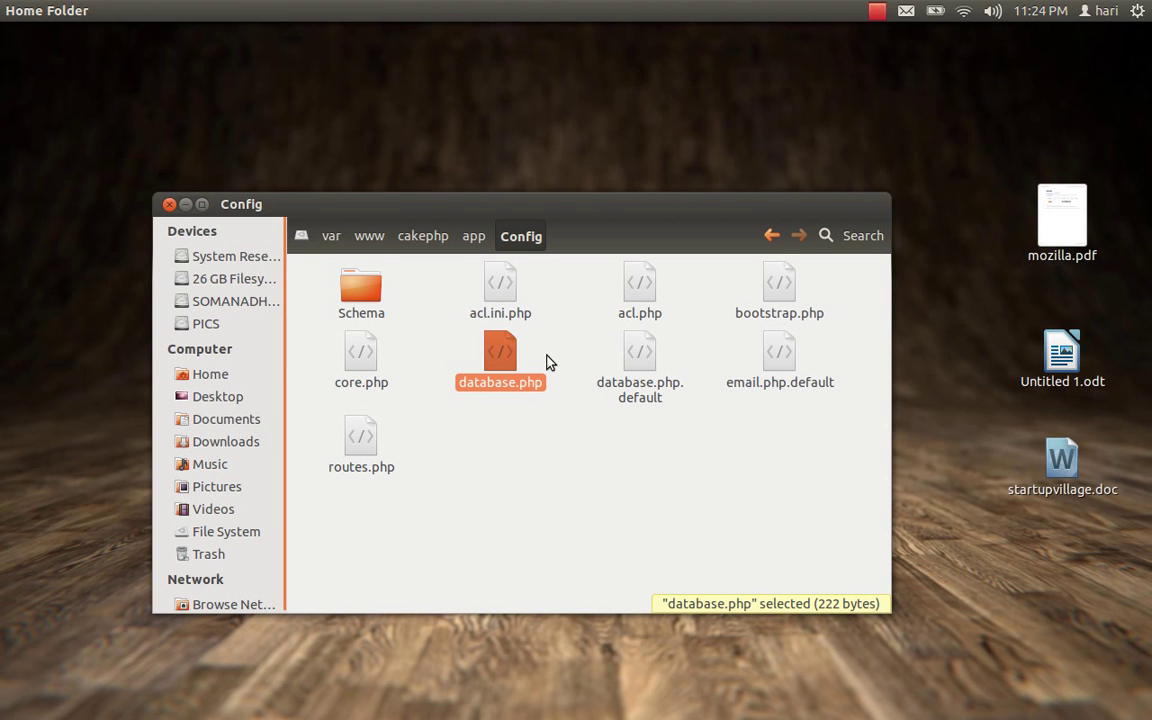
Reload the localhost/cakephp status page in Firefox.
key("alt+Tab")
key("alt+Tab")
key("alt+Tab")
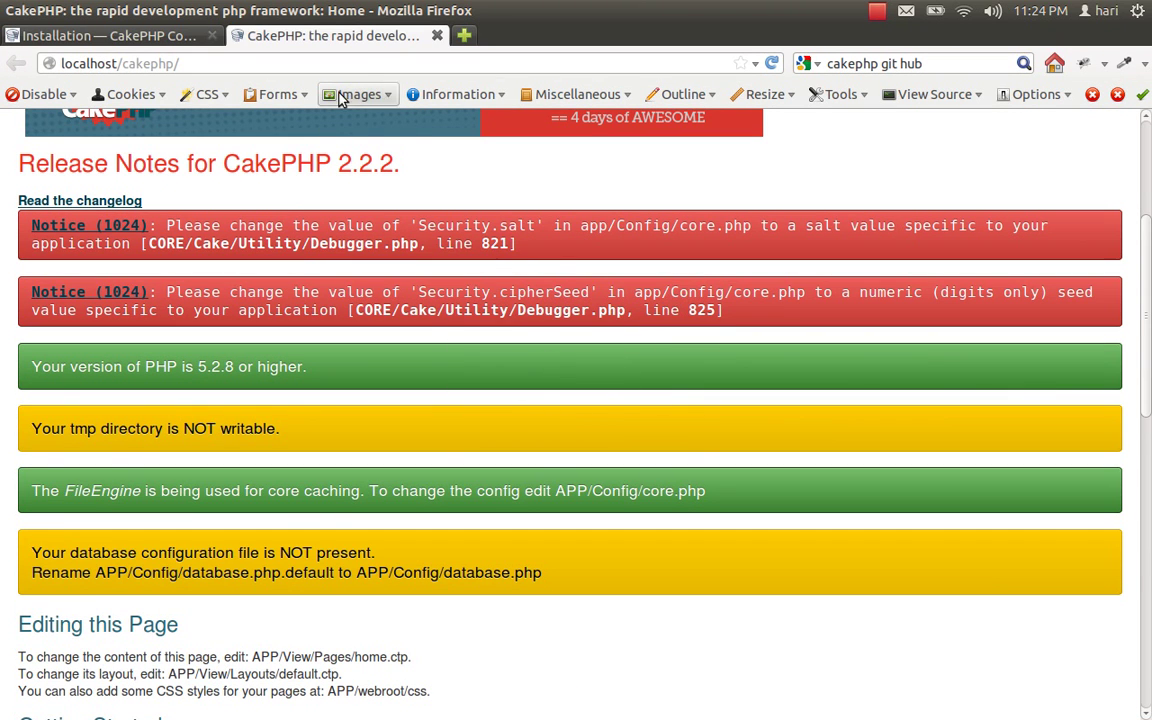
left_click(363, 66)
key("Return")
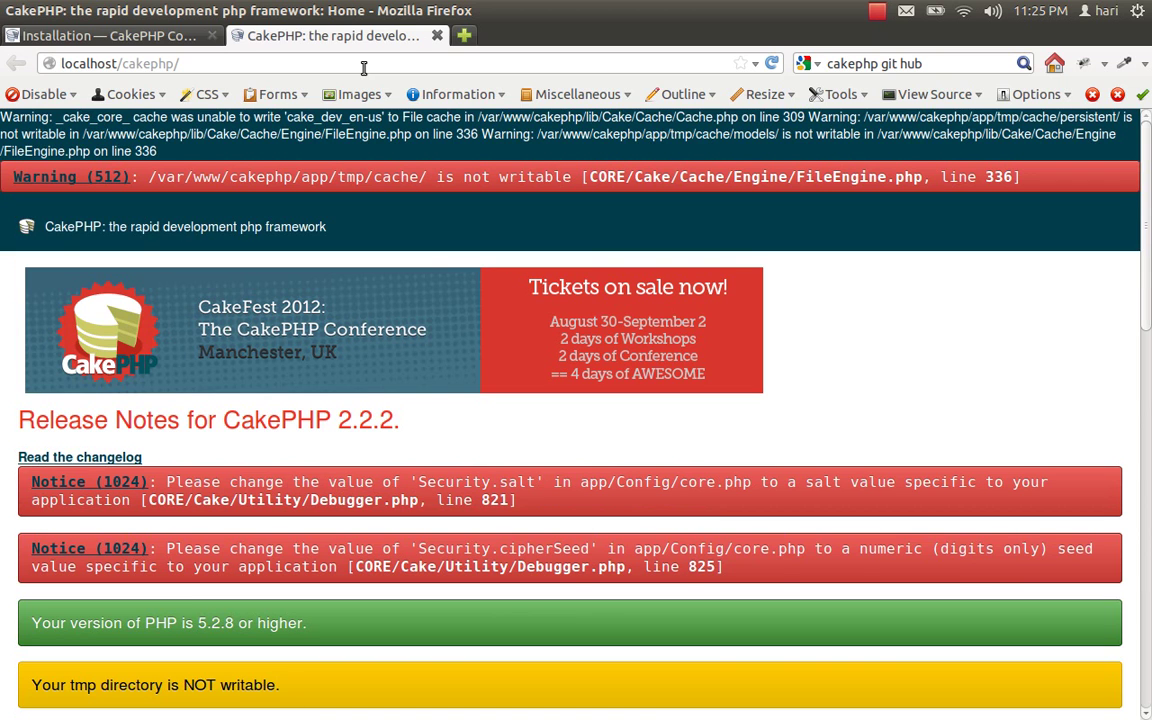
Highlight the database connection message and the tmp-not-writable warning, then return to the terminal.
scroll(346, 259, "down", 10)
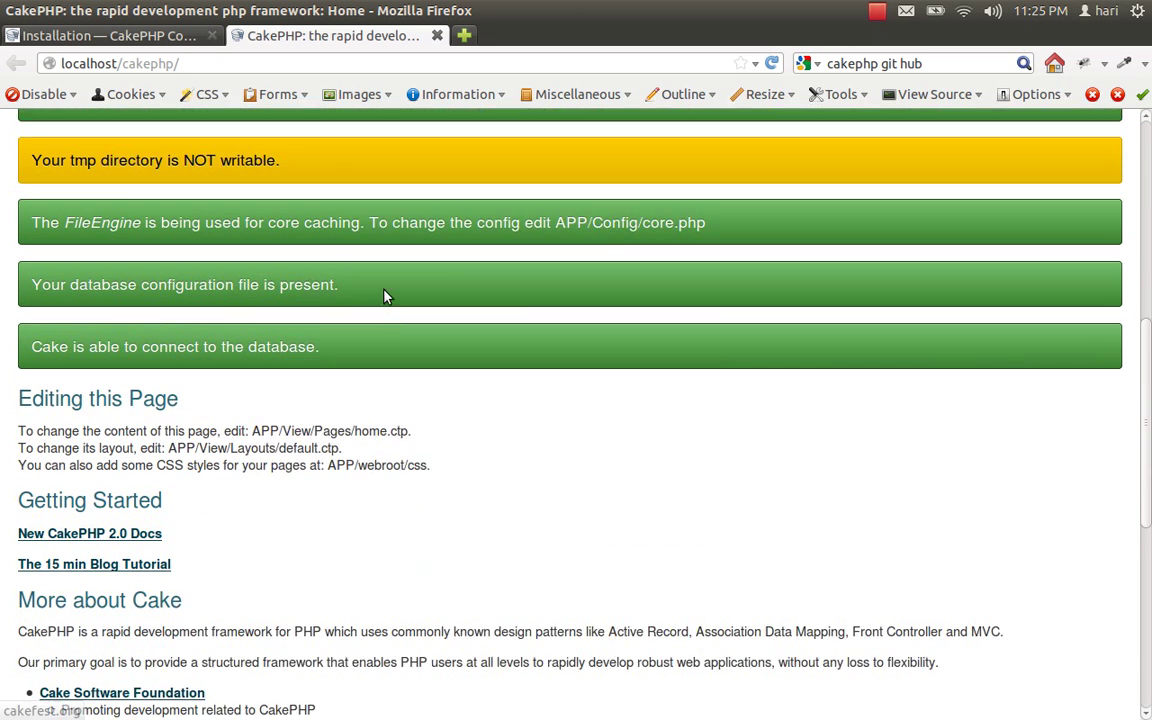
left_click_drag(72, 308, 42, 310)
left_click(322, 310)
scroll(43, 313, "up", 2)
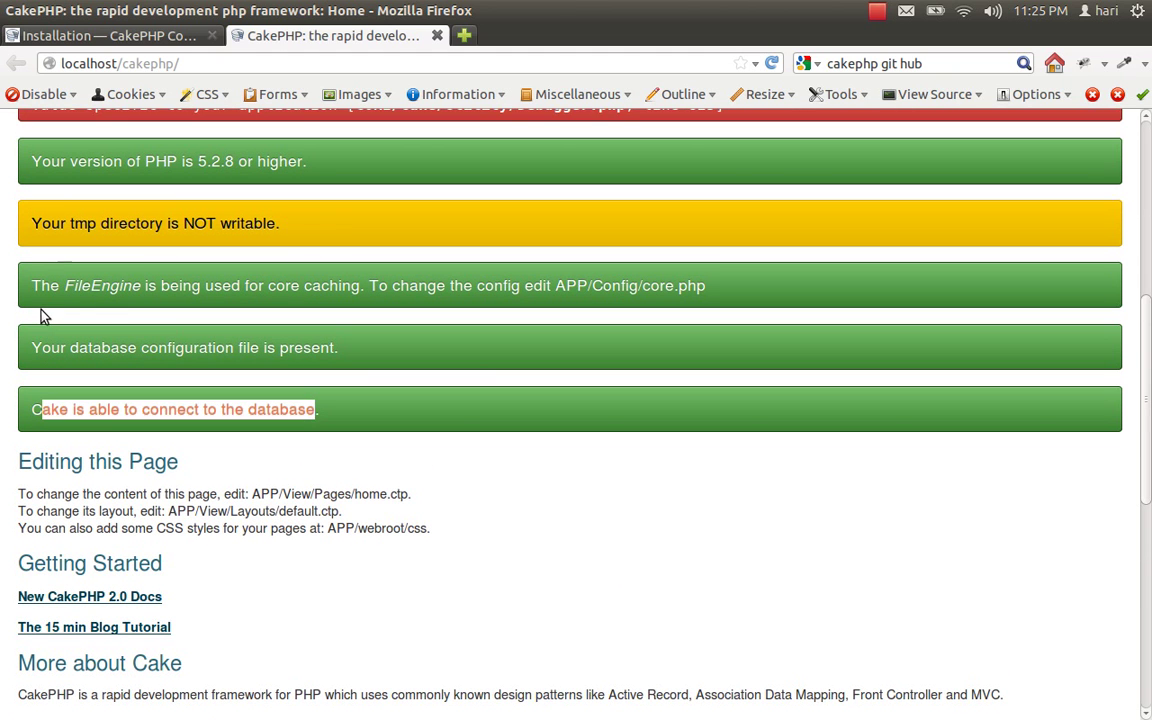
left_click_drag(31, 222, 282, 220)
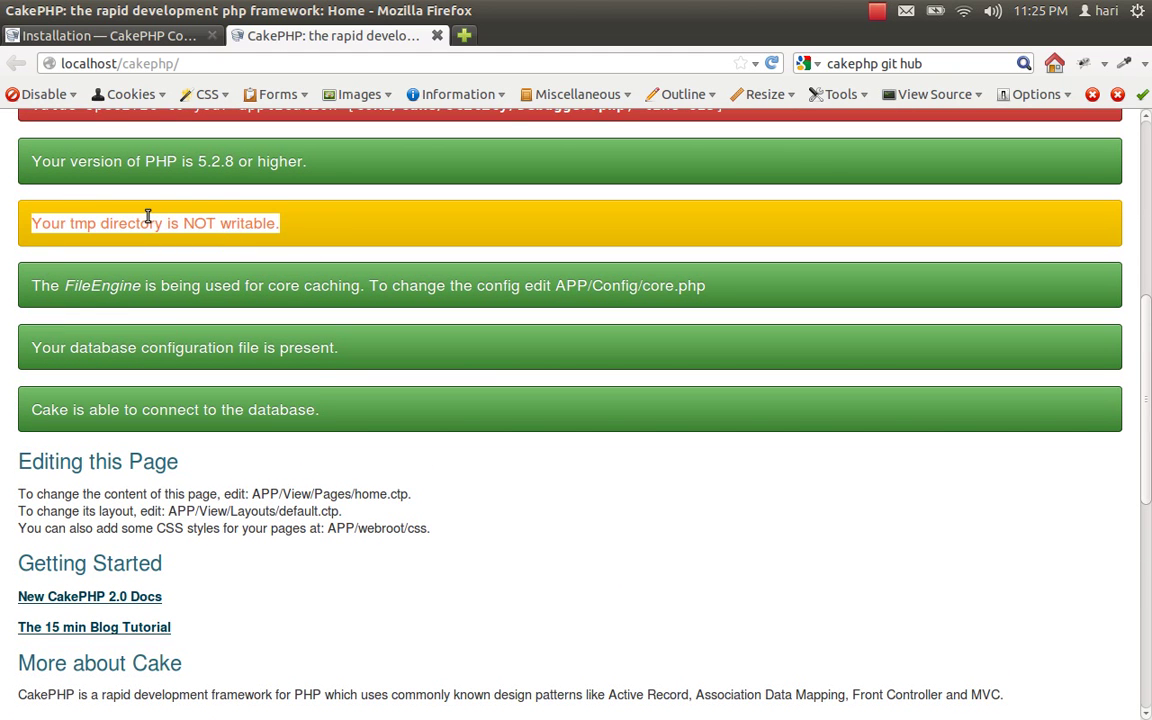
left_click(252, 245)
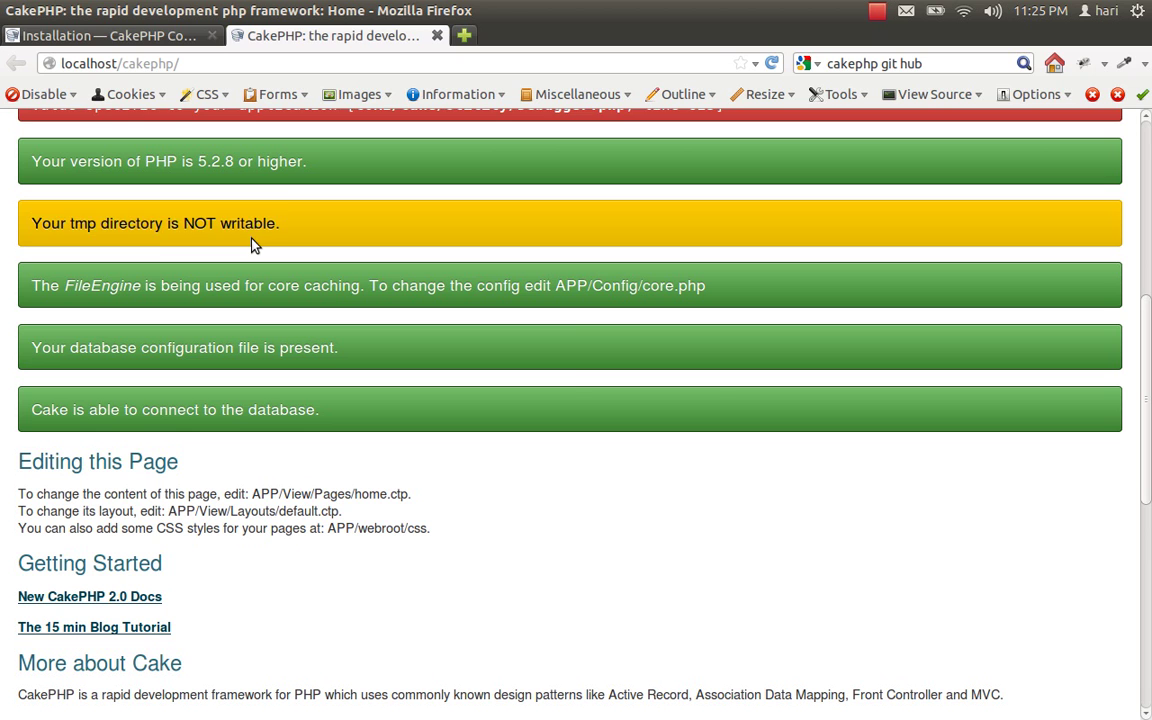
key("alt+Tab")
key("alt+Tab")
key("alt+Tab")
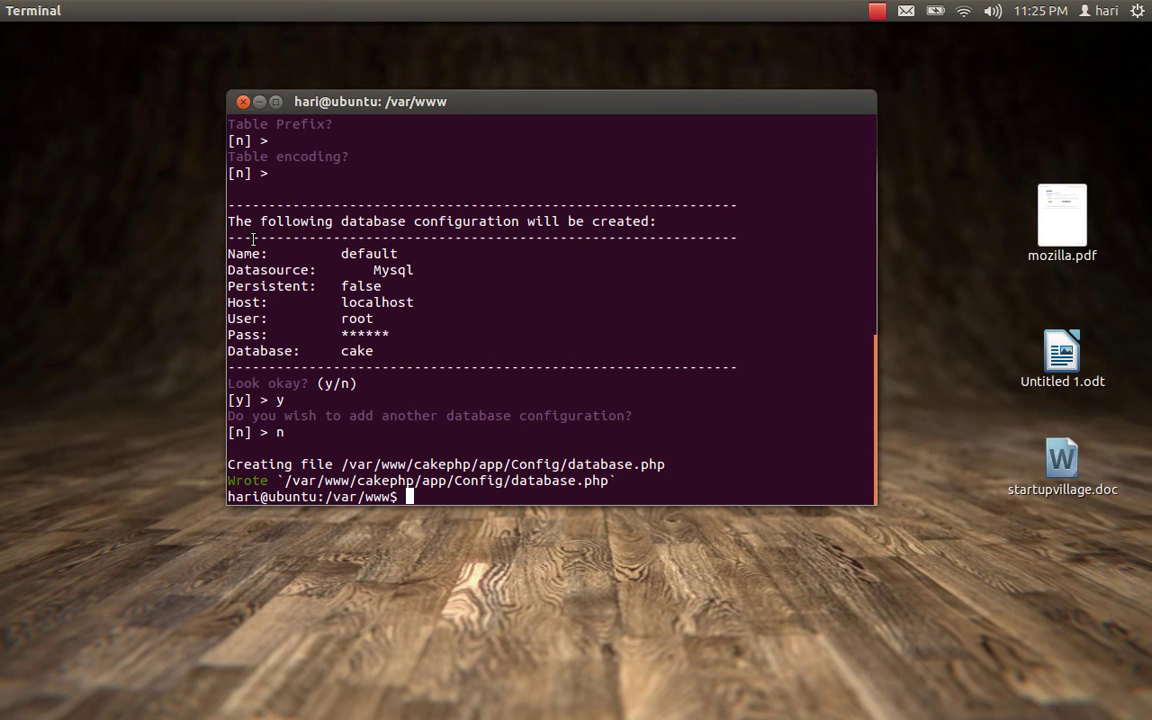
Switch to the file manager and go up from Config to the var folder.
key("alt+Tab")
key("alt+Tab")
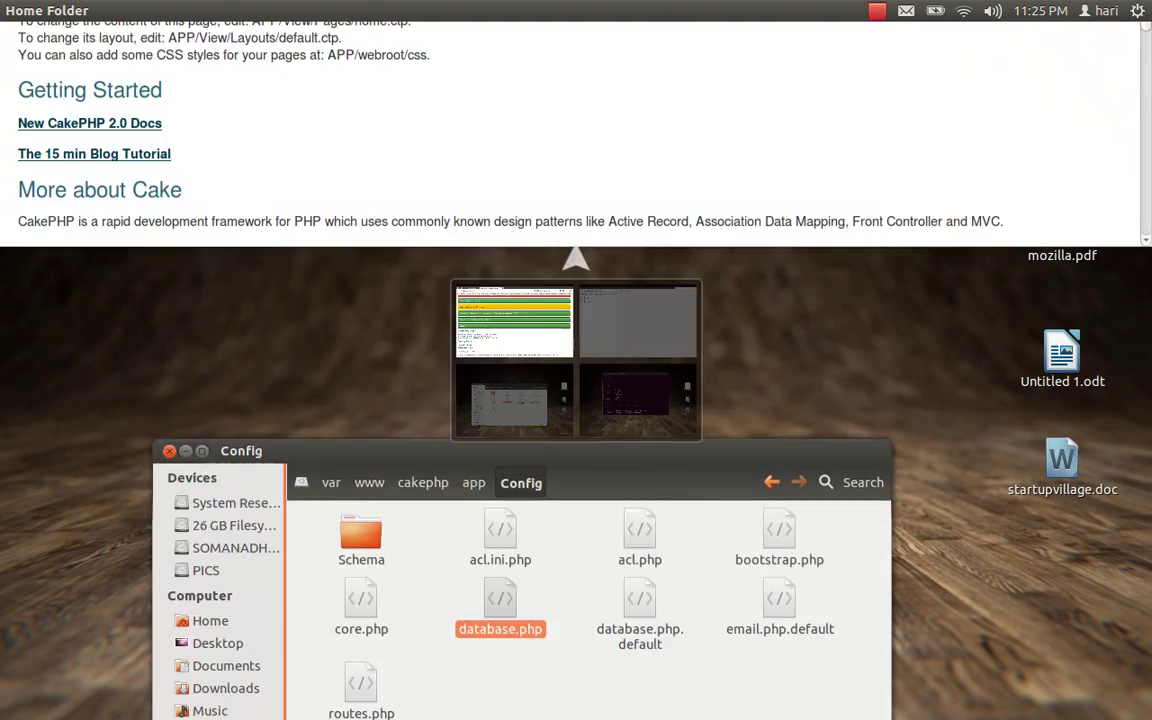
key("alt+Tab")
key("alt+Tab")
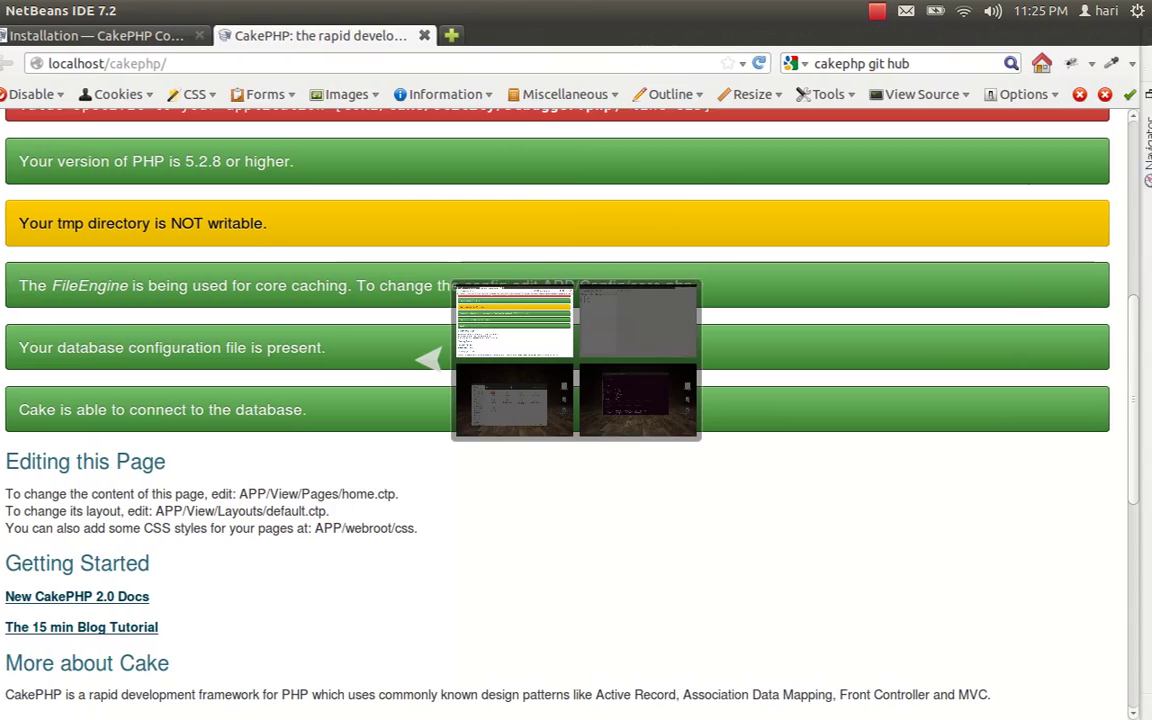
key("alt+Tab")
key("Left")
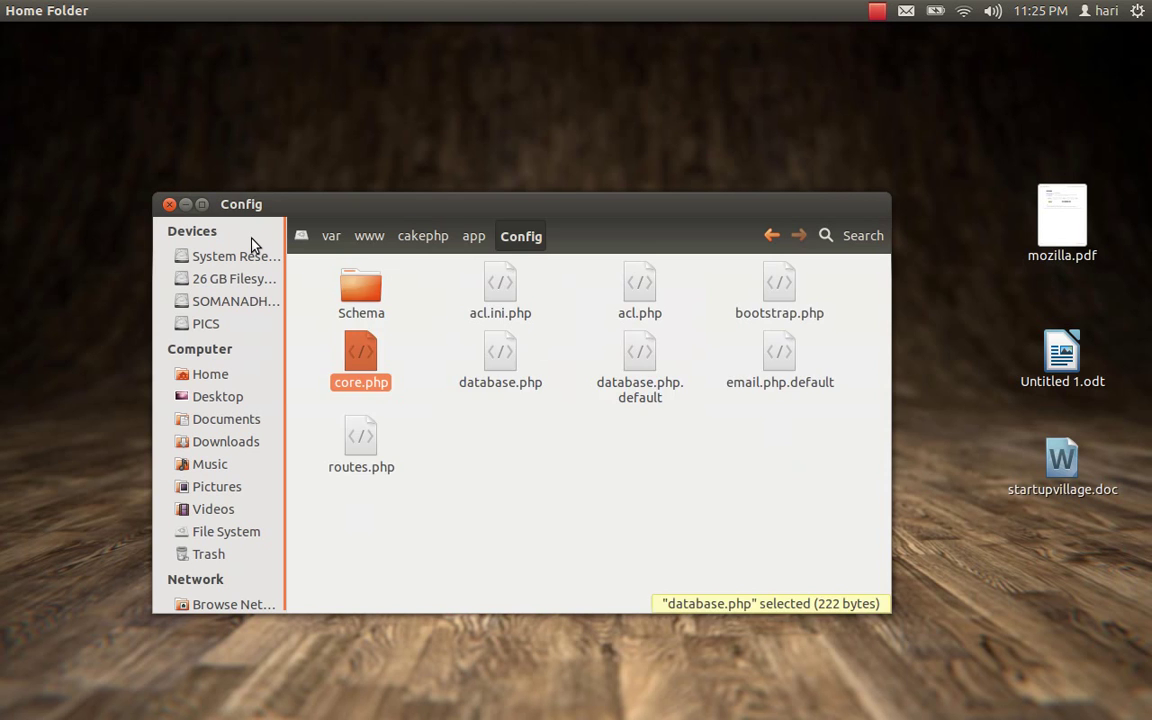
key("BackSpace")
key("Right")
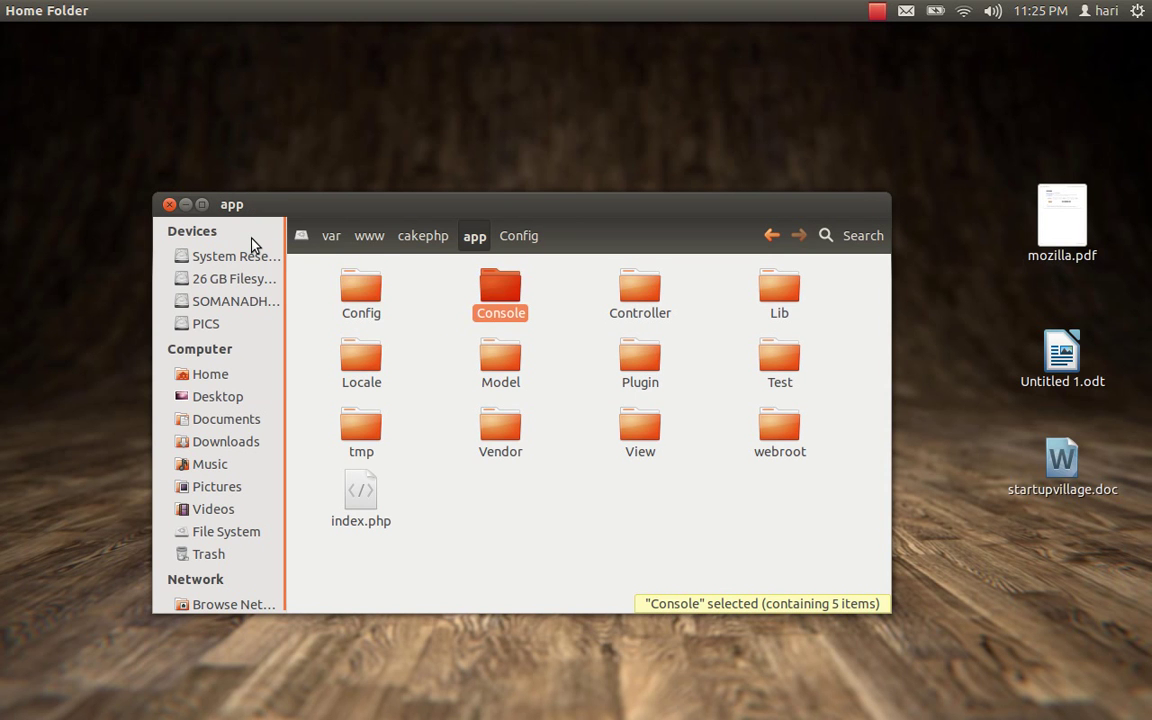
key("Down")
key("Left")
key("Up")
key("BackSpace")
key("BackSpace")
key("BackSpace")
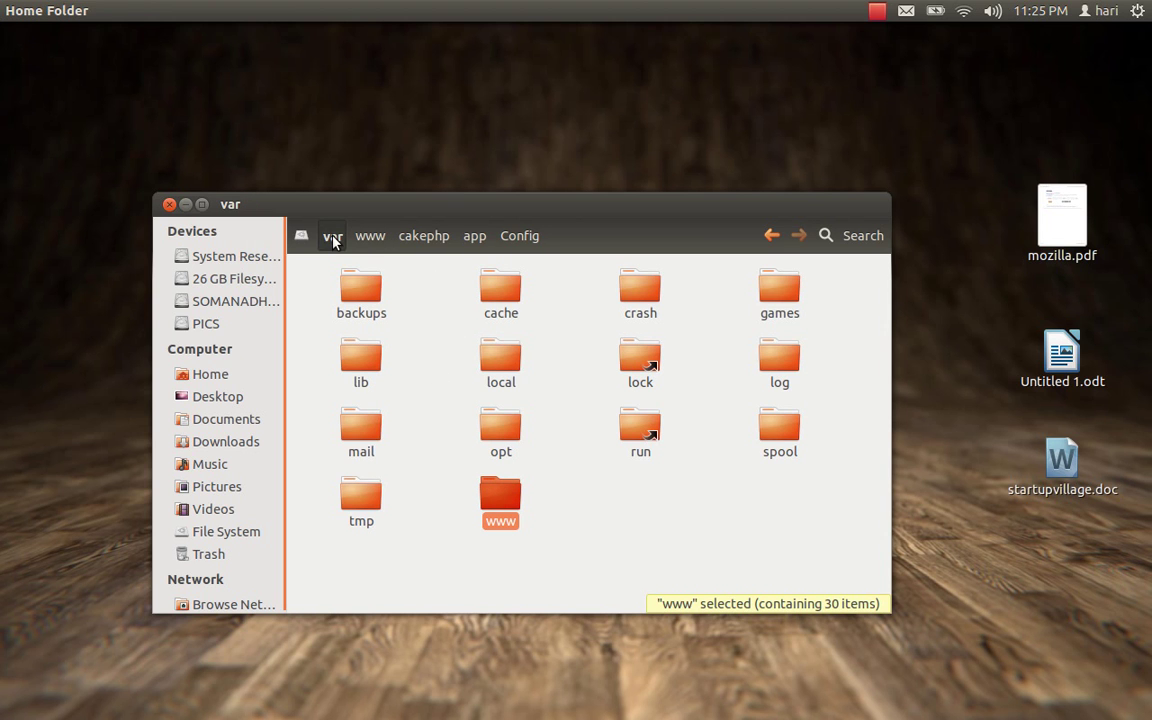
Open www, then cakephp, then the app folder.
double_click(519, 518)
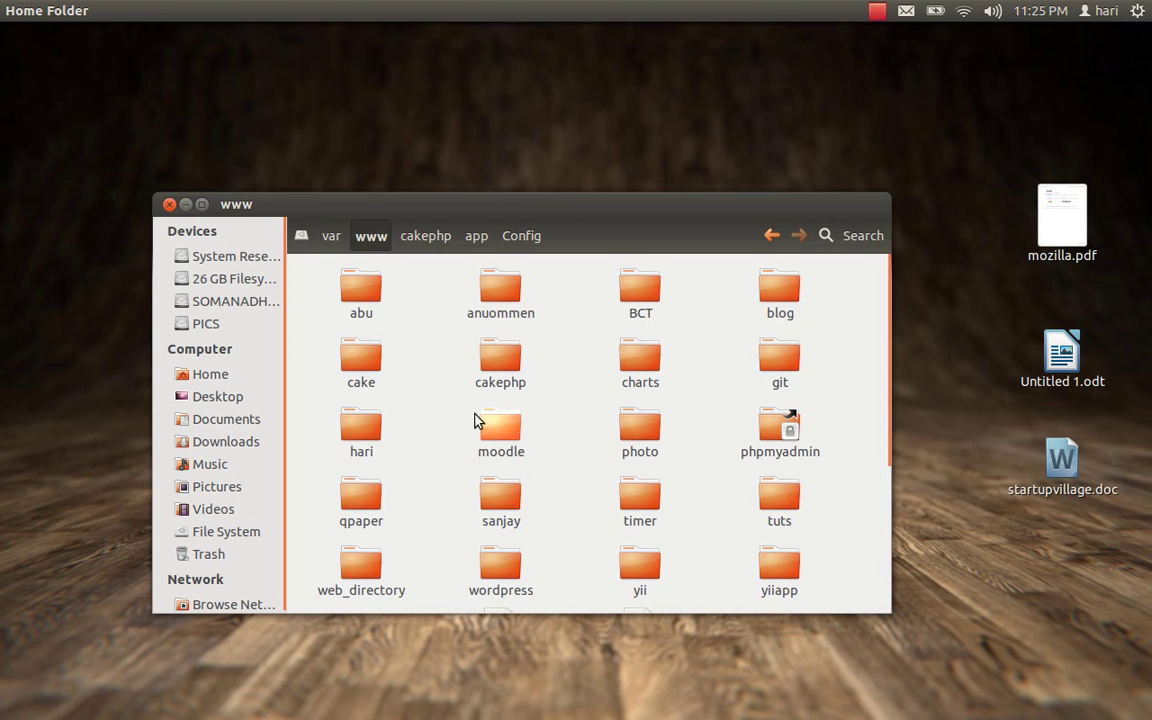
key("Down")
key("Down")
key("Right")
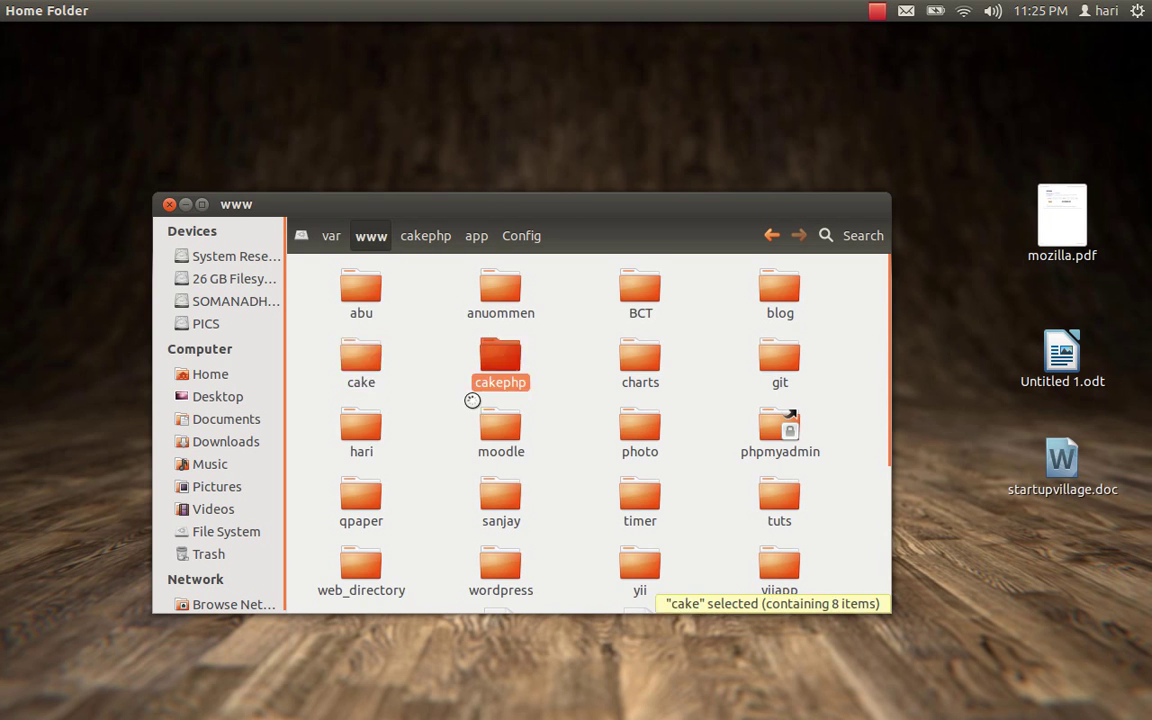
key("Return")
key("Down")
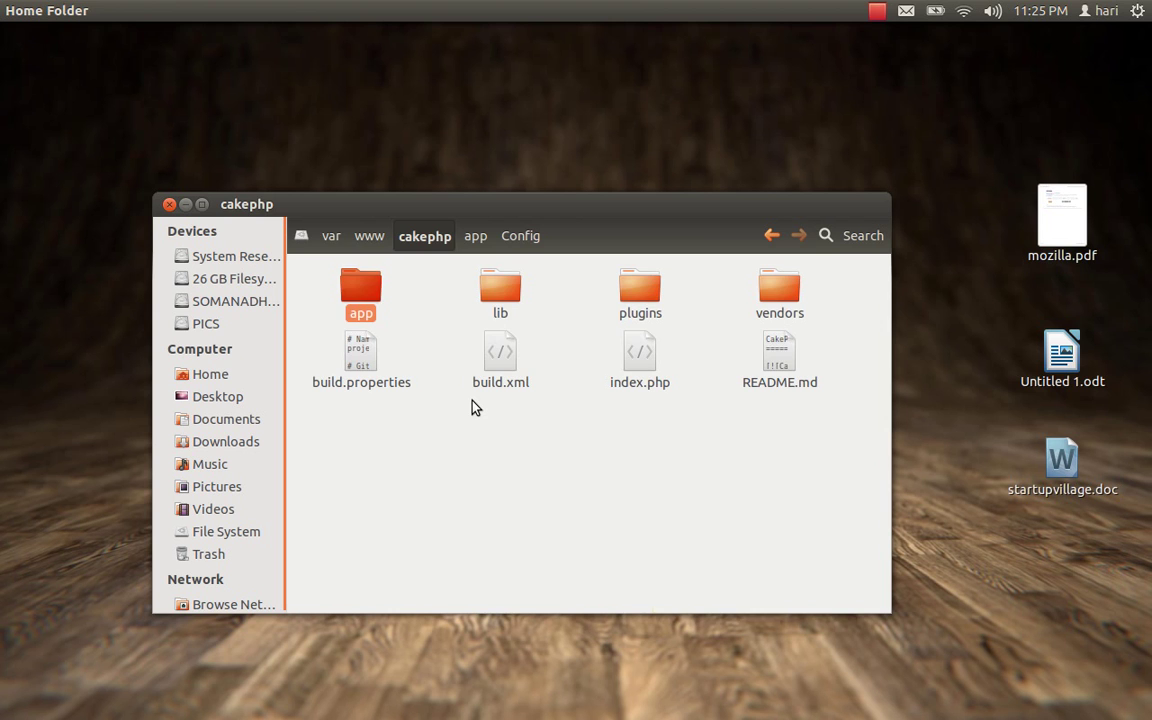
key("Right")
key("Left")
key("Return")
Peek into the tmp folder, then go back up to app.
key("Down")
key("Right")
key("Down")
key("Down")
key("Right")
key("Right")
key("Left")
key("Left")
key("Left")
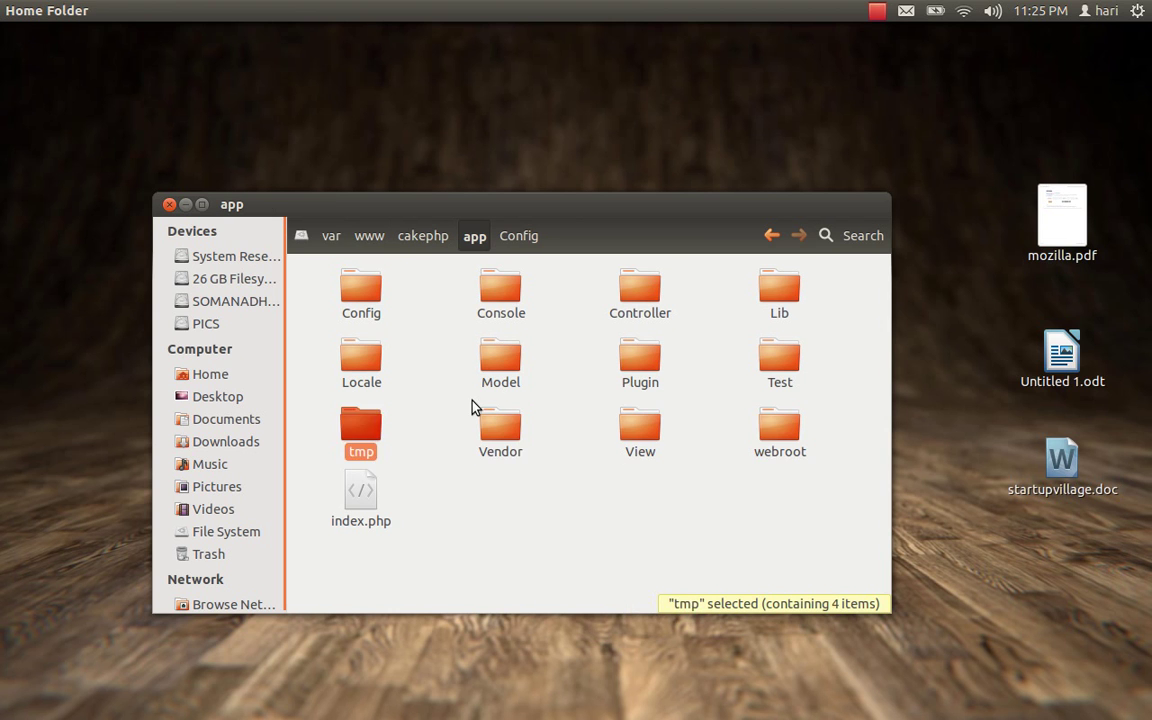
key("Return")
key("BackSpace")
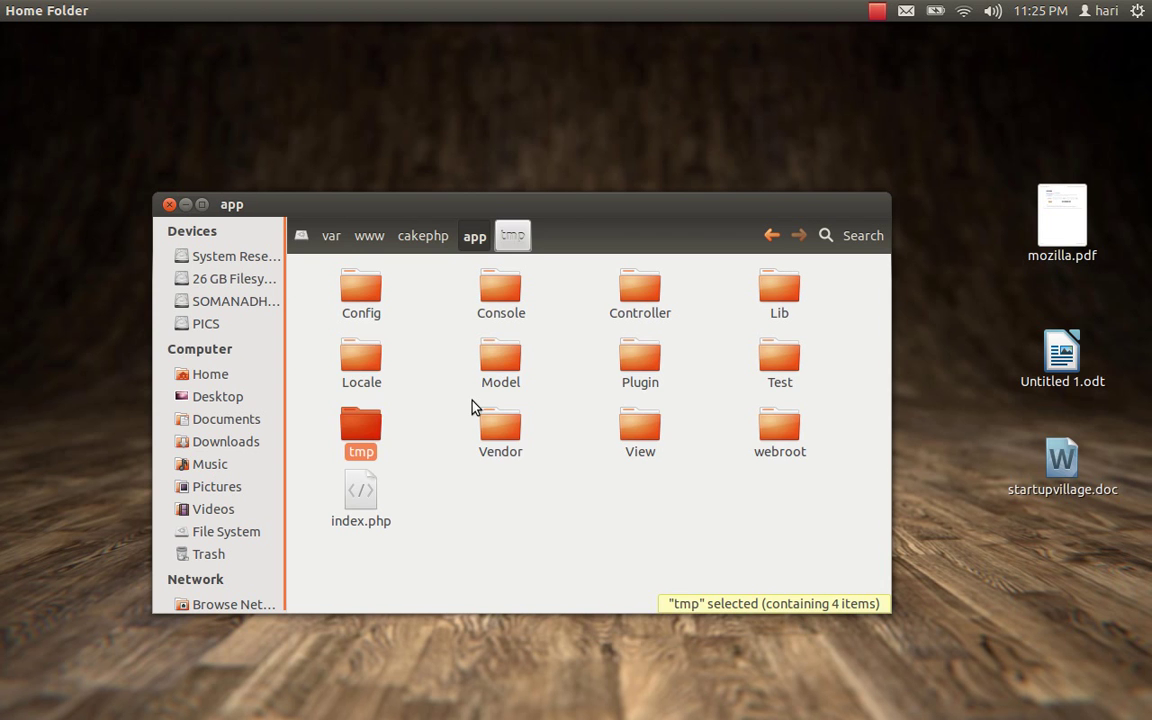
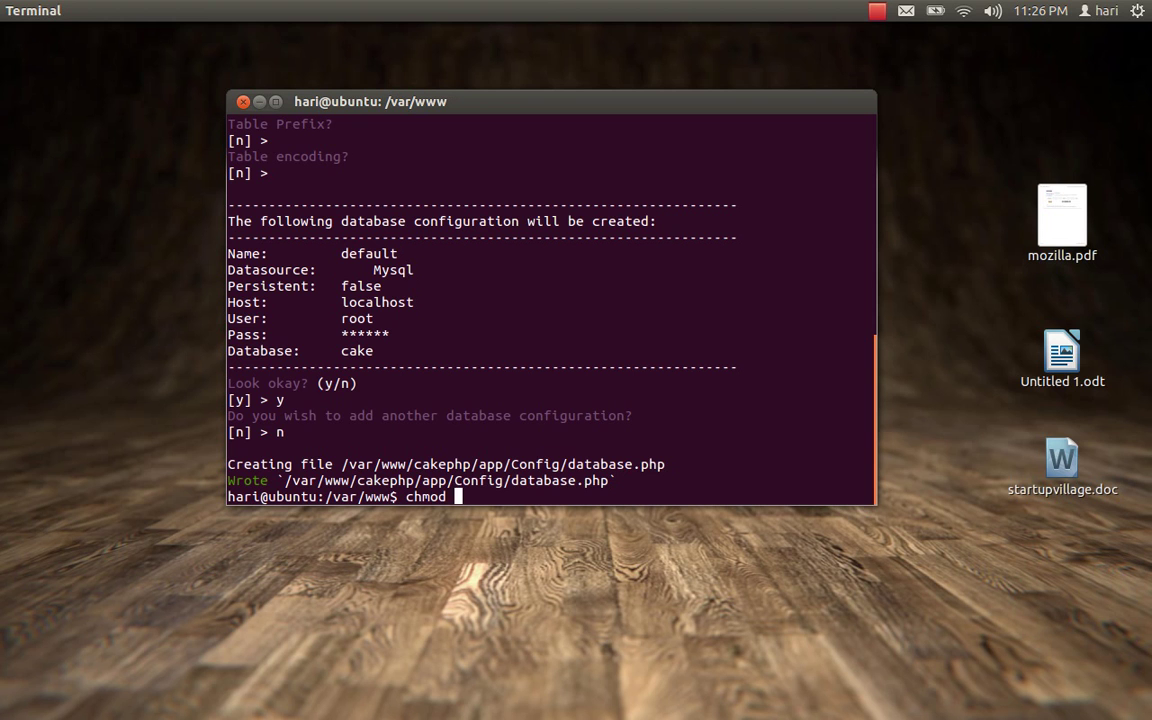
Run chmod -R 755 cakephp/app/tmp in the Terminal, fixing the typed path first.
type("R")
type(" 777")
key("BackSpace")
key("BackSpace")
type("55 /cakephp")
key("Left")
key("Left")
key("Left")
key("Left")
key("Left")
key("Left")
key("Left")
key("Left")
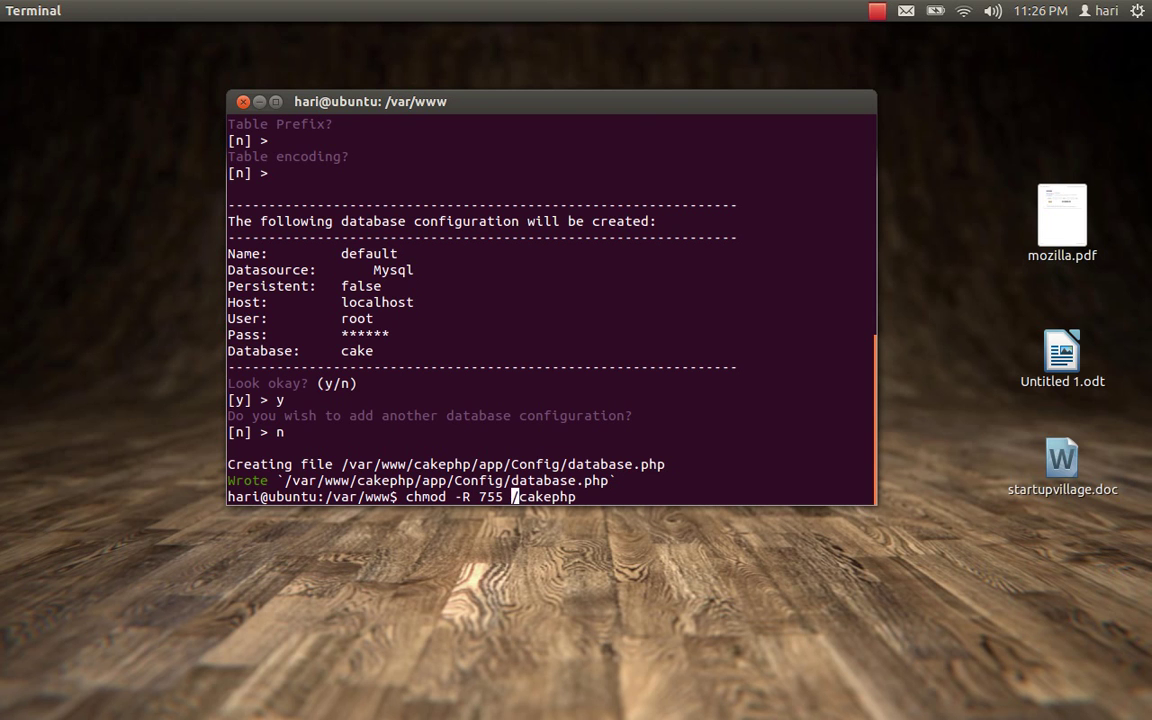
key("Delete")
key("End")
type("/app/")
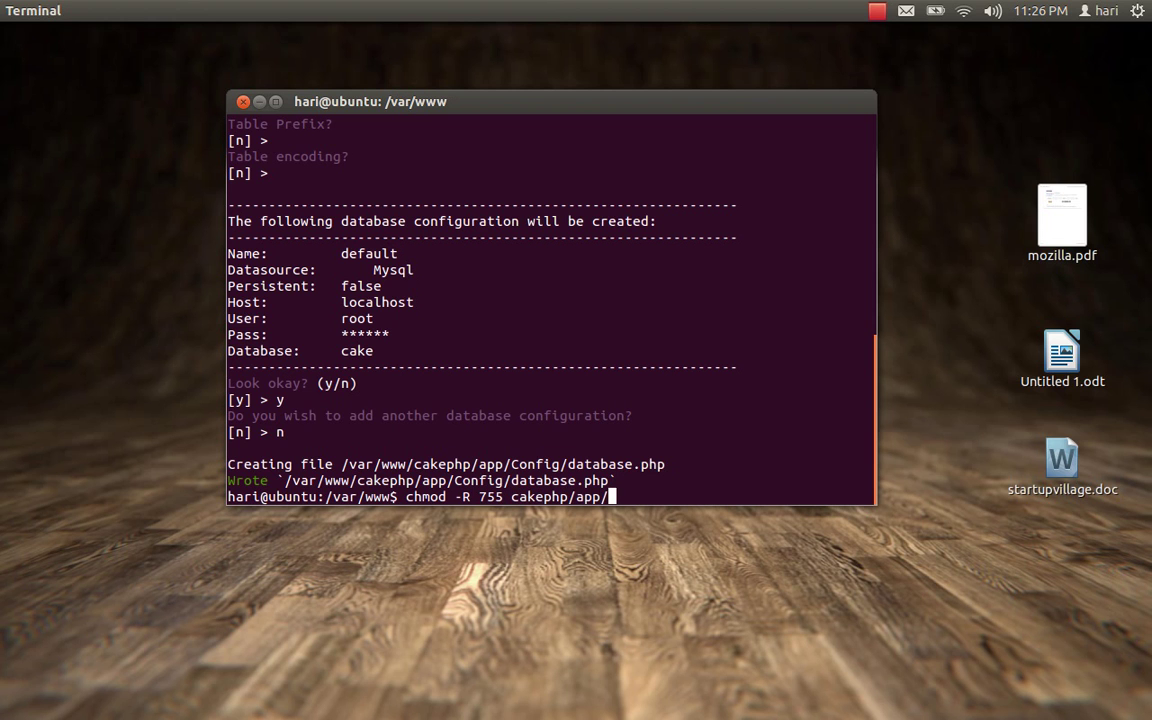
type("tmp")
left_click_drag(463, 494, 481, 494)
left_click(466, 497)
left_click_drag(459, 498, 459, 520)
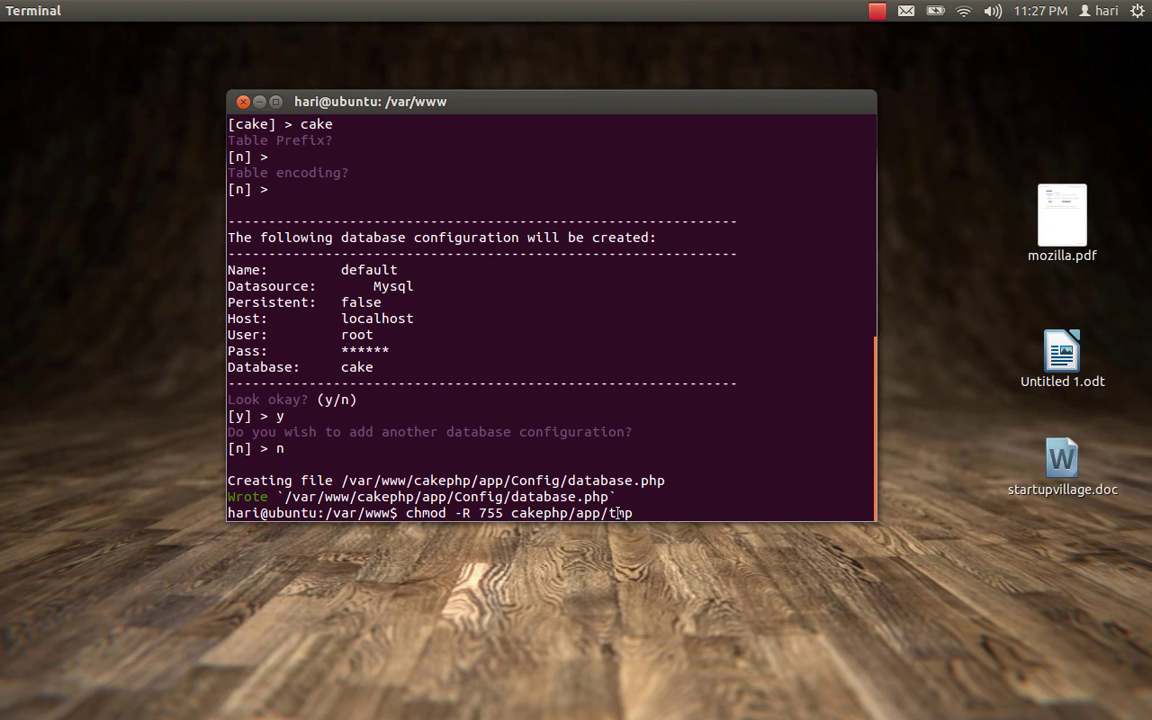
key("Return")
Reload the CakePHP welcome page and find the tmp directory NOT writable warning.
key("ctrl+alt+Left")
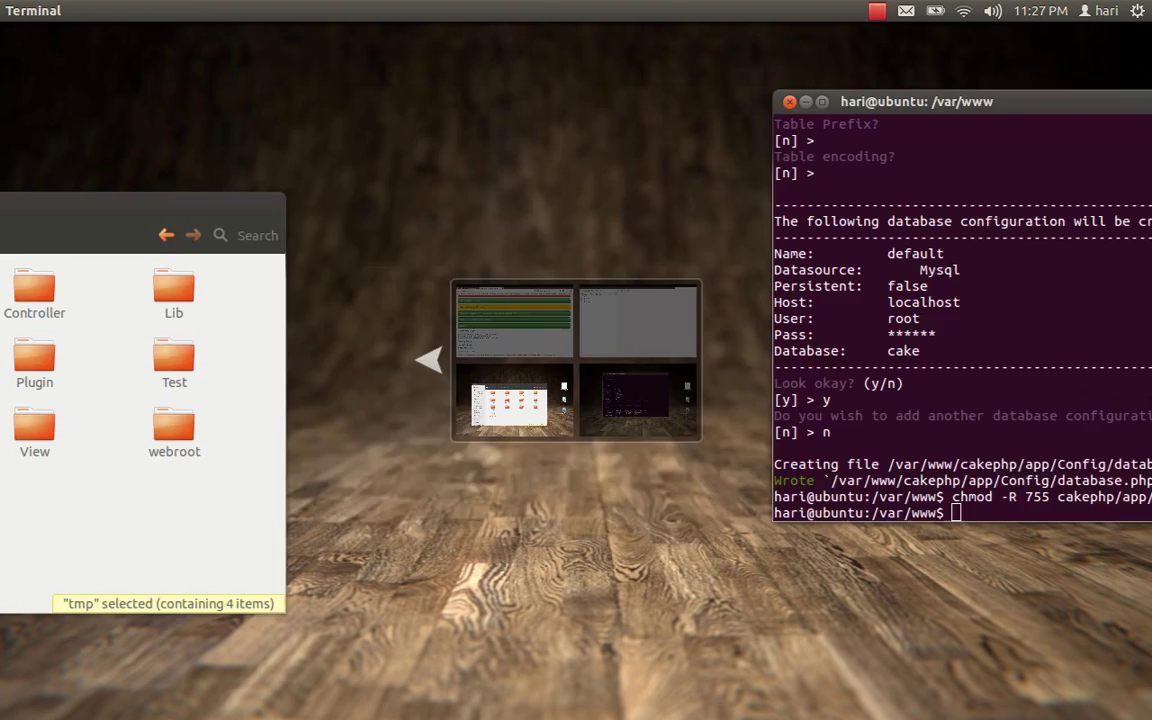
key("ctrl+alt+Up")
key("F5")
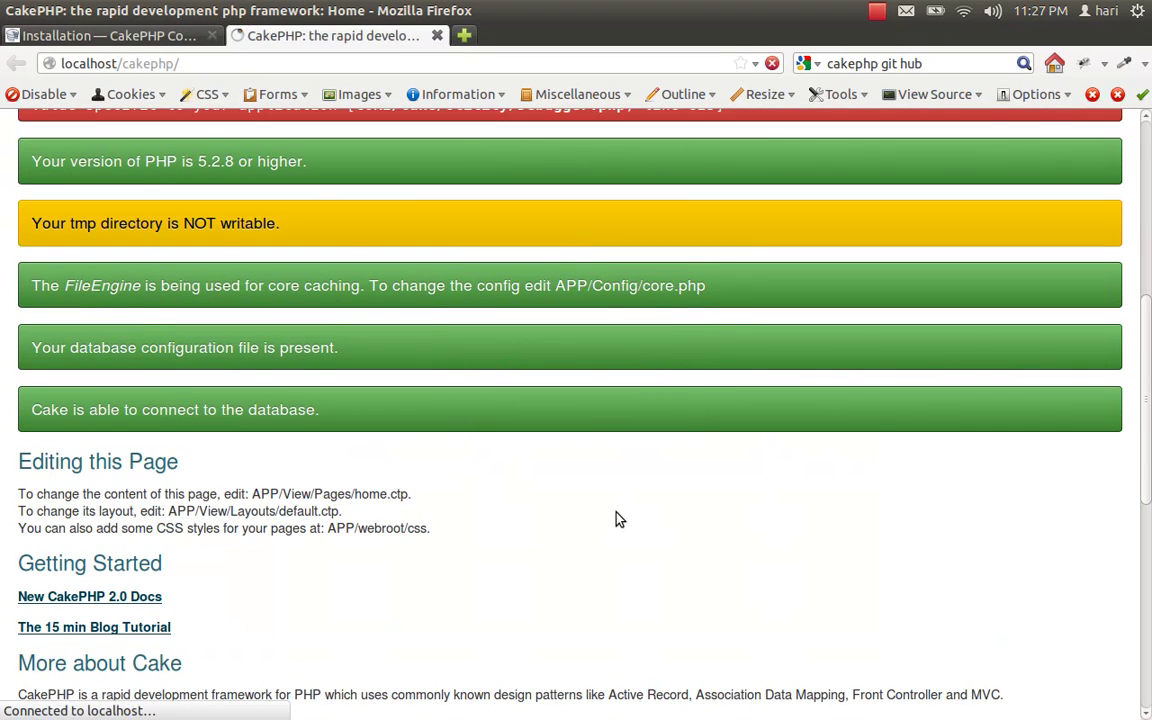
scroll(618, 518, "down", 4)
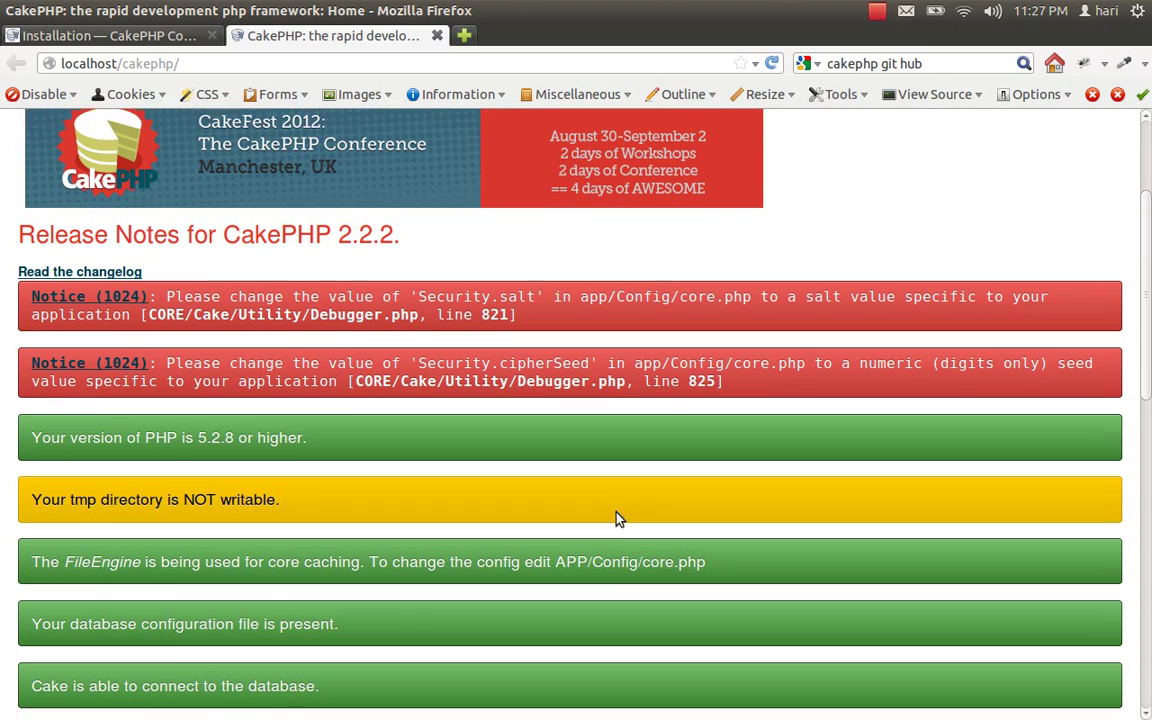
left_click_drag(135, 481, 250, 481)
Rerun the chmod on cakephp/app/tmp with 777 instead of 755, then return to the browser.
key("ctrl+alt+Right")
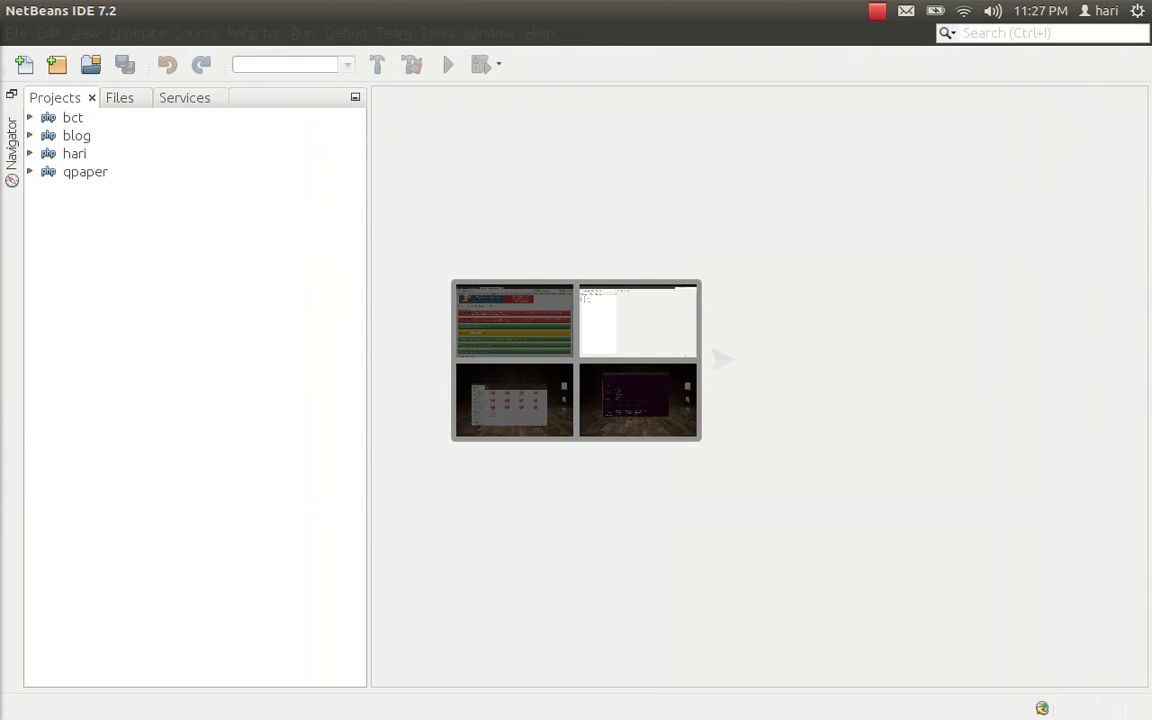
key("ctrl+alt+Down")
key("Up")
key("Left")
key("Left")
key("Left")
key("Left")
key("Left")
key("Left")
key("Left")
key("Left")
key("Left")
key("Left")
key("Left")
key("Left")
key("Left")
key("Left")
key("Left")
key("Left")
key("Left")
key("BackSpace")
key("BackSpace")
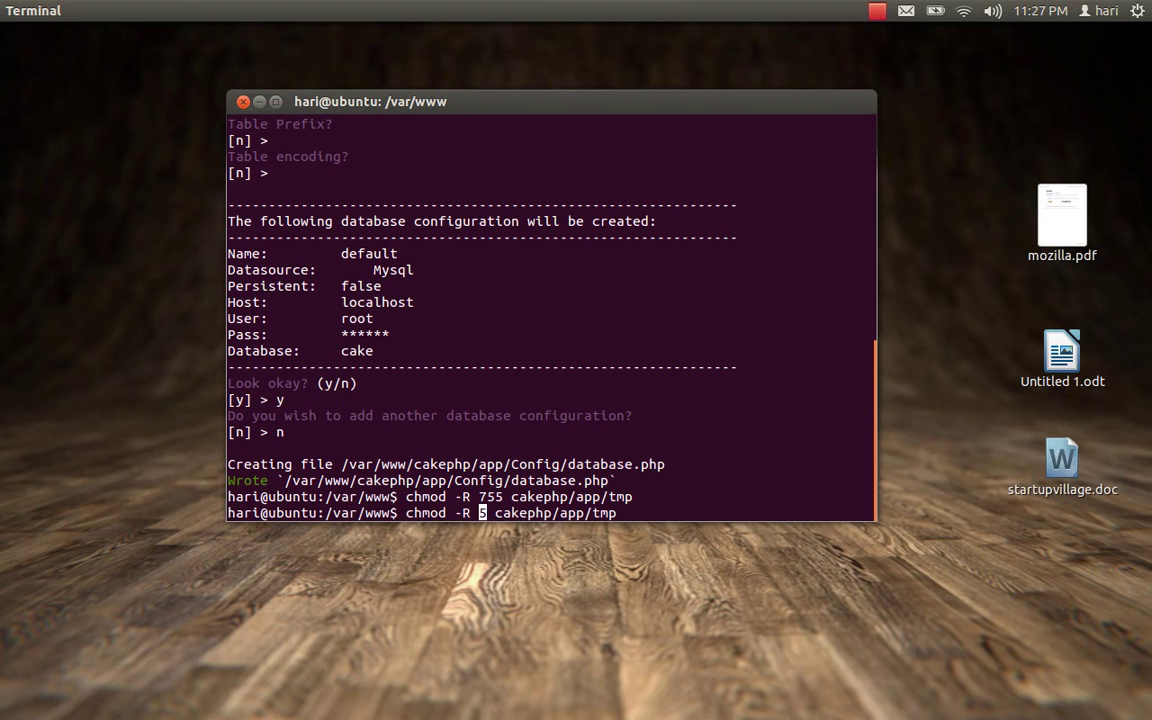
key("Delete")
type("777")
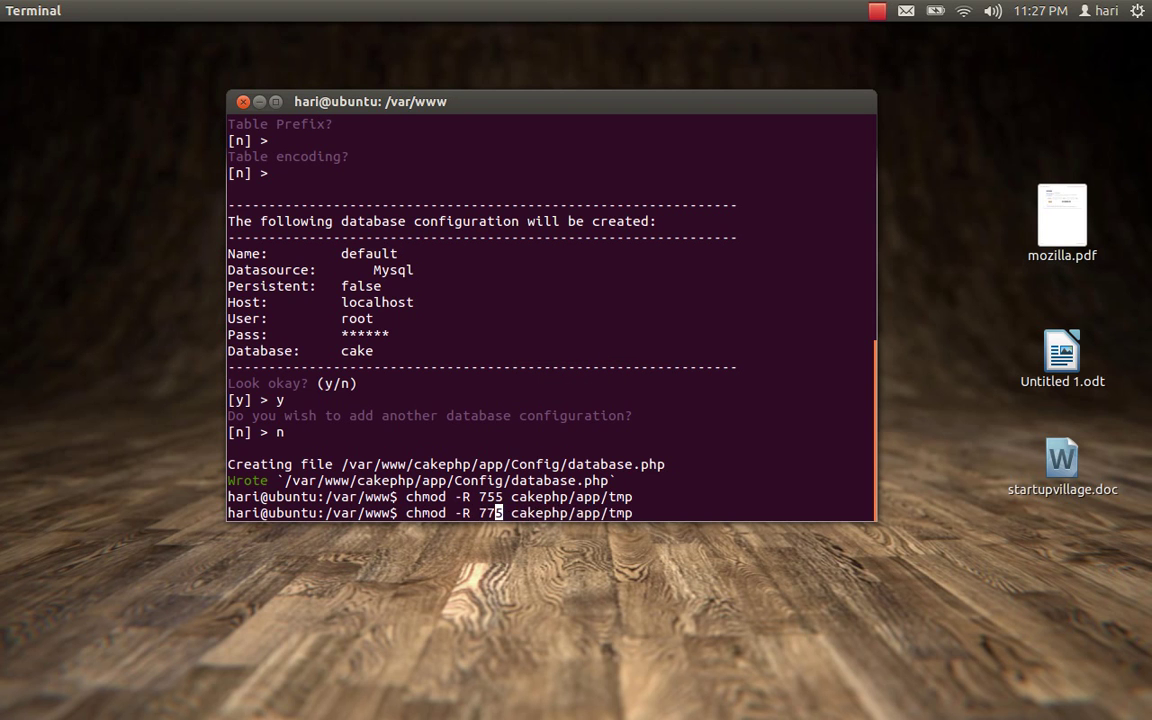
key("Return")
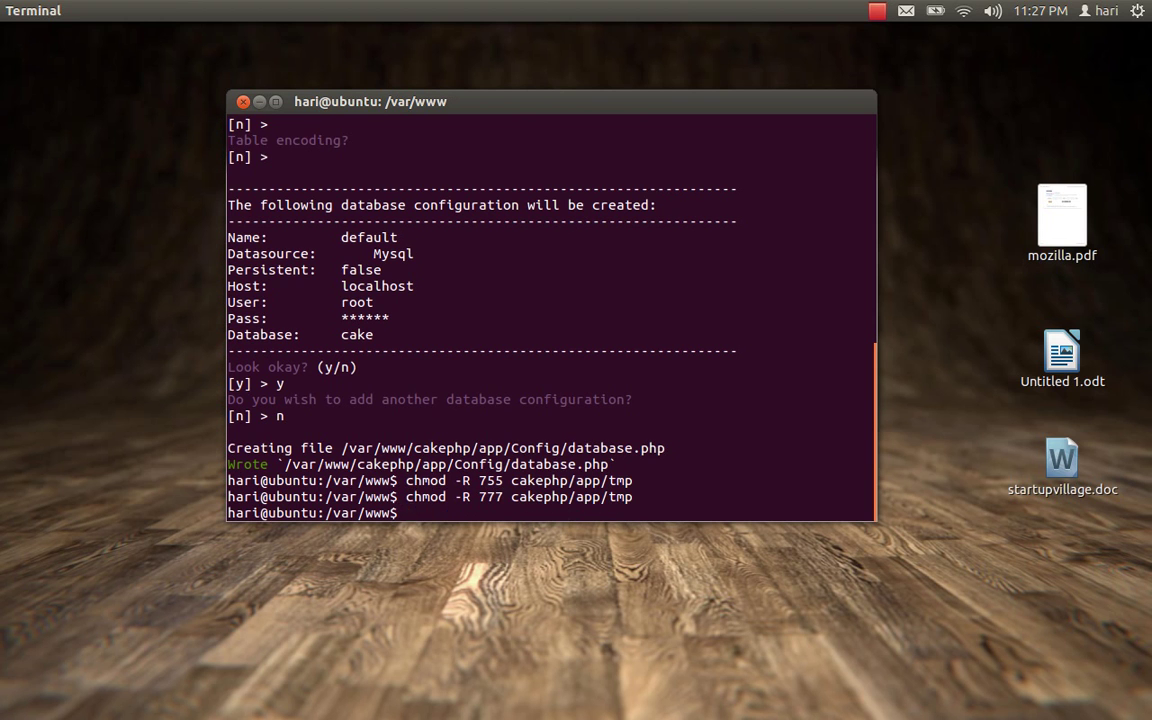
key("ctrl+alt+Left")
key("ctrl+alt+Up")
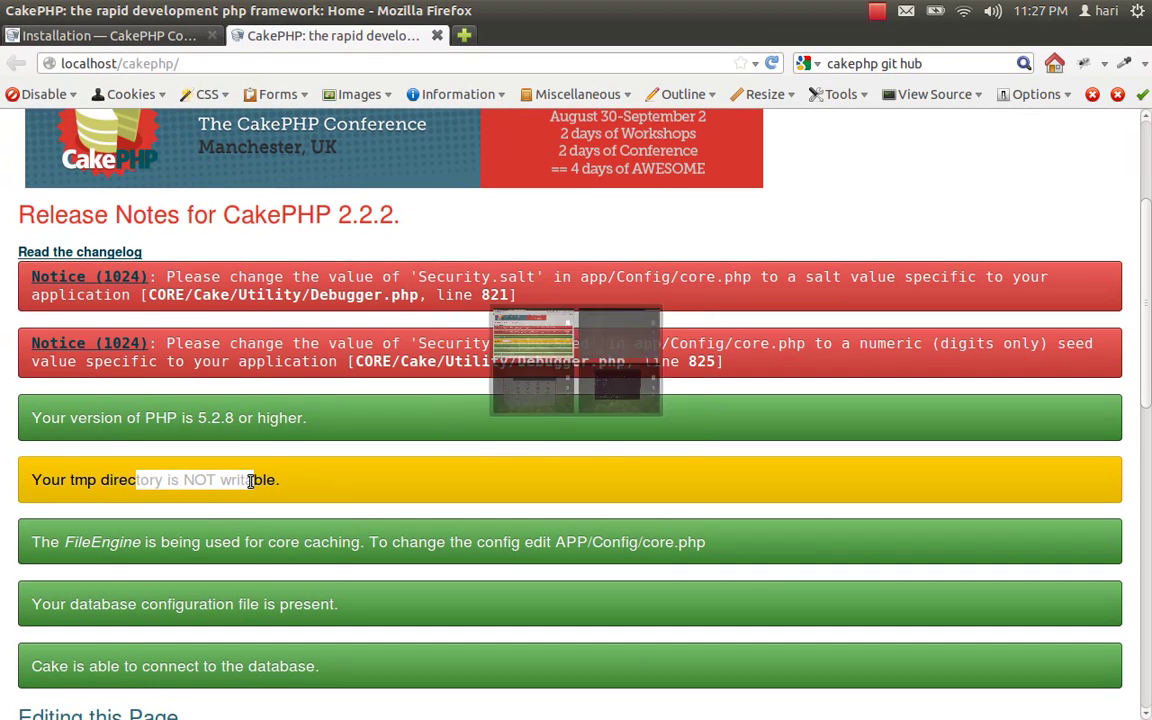
Reload the welcome page, confirm tmp is now writable, and locate the Security.cipherSeed notice.
key("F5")
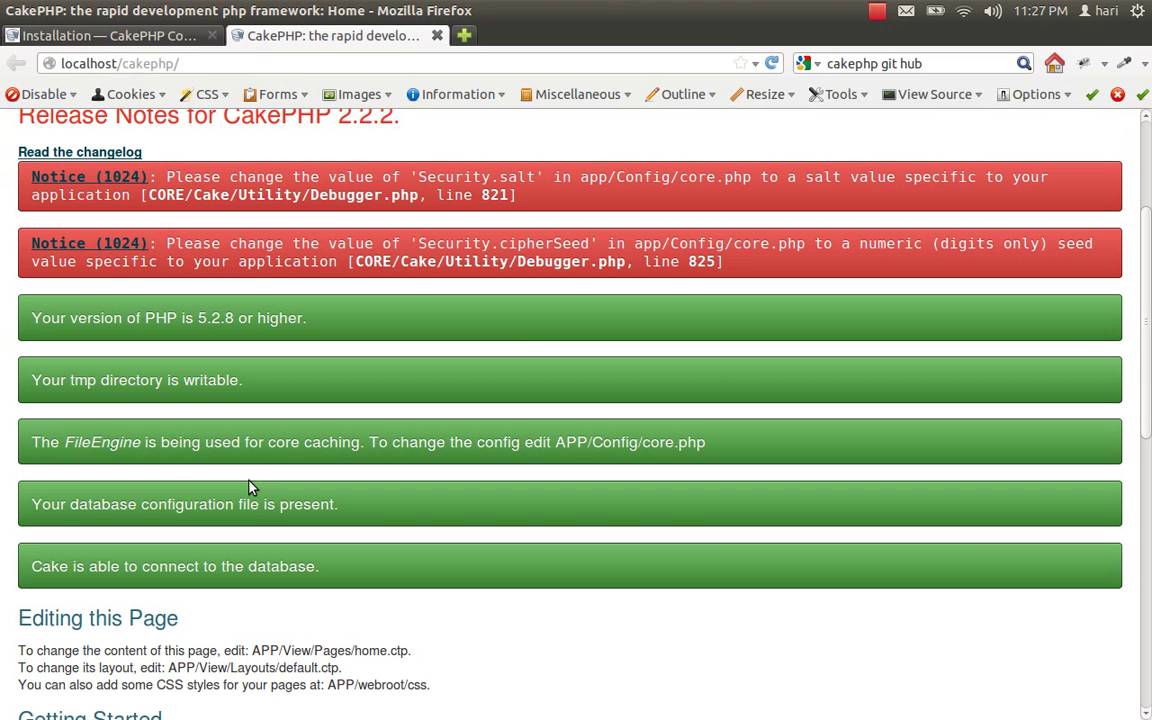
left_click_drag(40, 380, 517, 383)
scroll(218, 380, "up", 4)
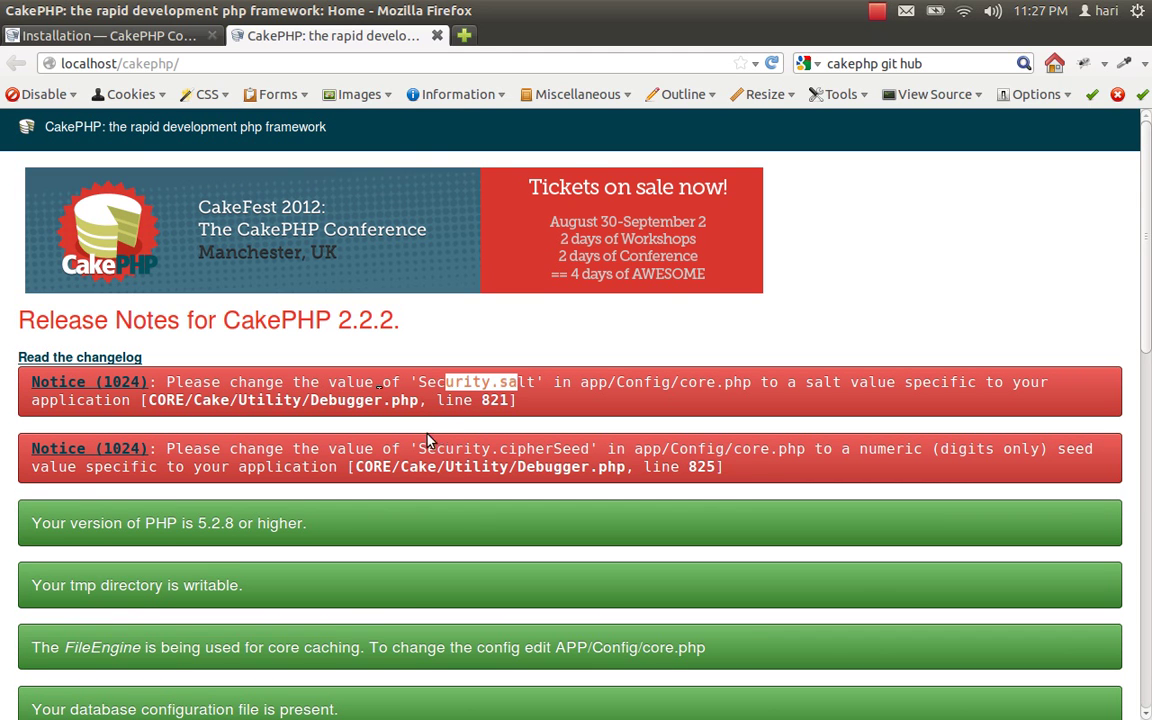
left_click_drag(418, 449, 594, 448)
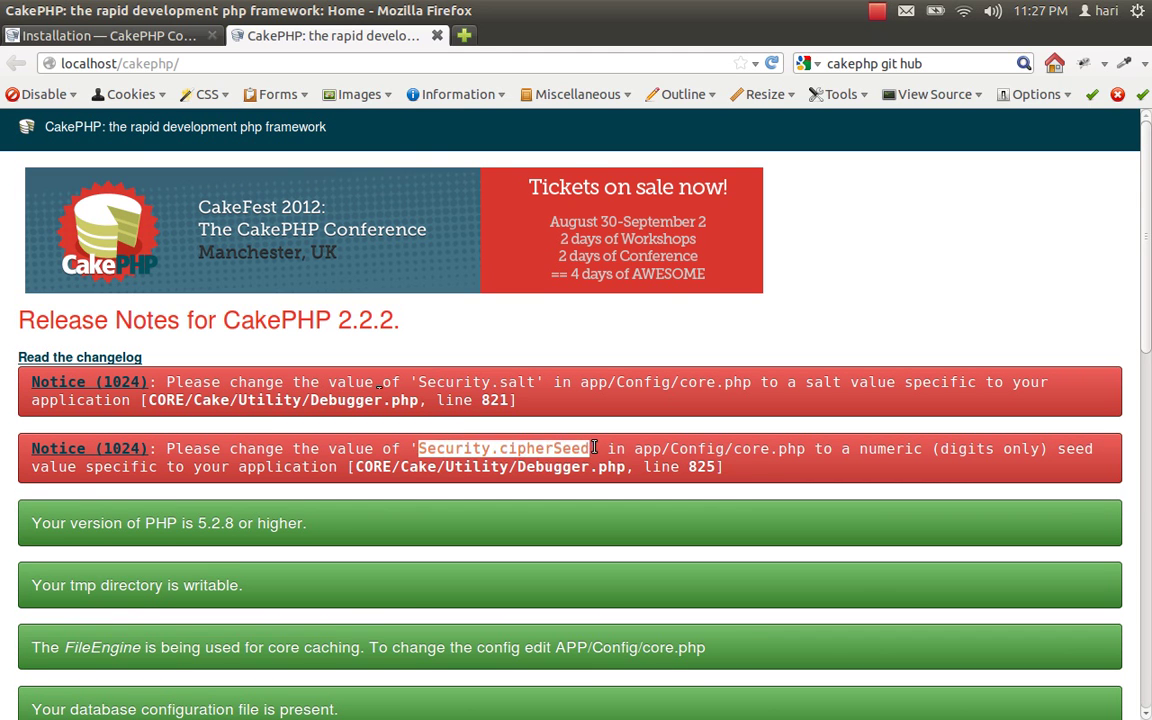
key("ctrl+alt+Right")
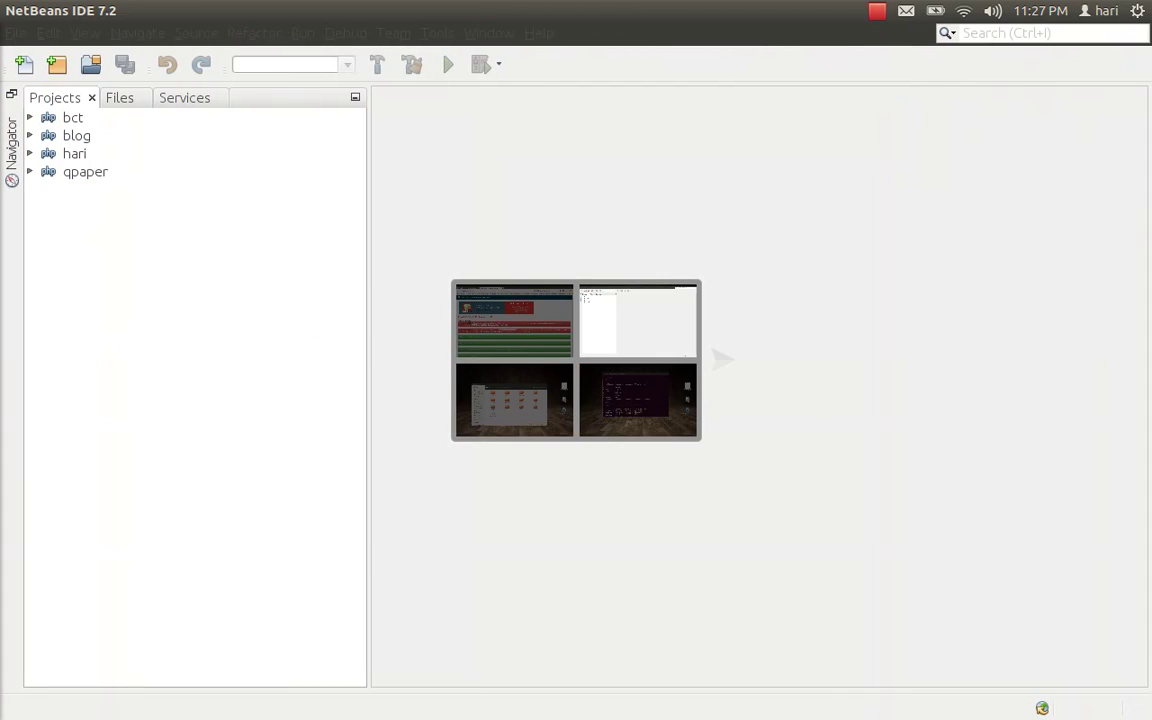
Open core.php from the app's Config folder in the gedit text editor.
key("ctrl+alt+Left")
key("ctrl+alt+Down")
key("Up")
key("Up")
key("Return")
key("Right")
key("Right")
key("Right")
key("Left")
key("Down")
key("Left")
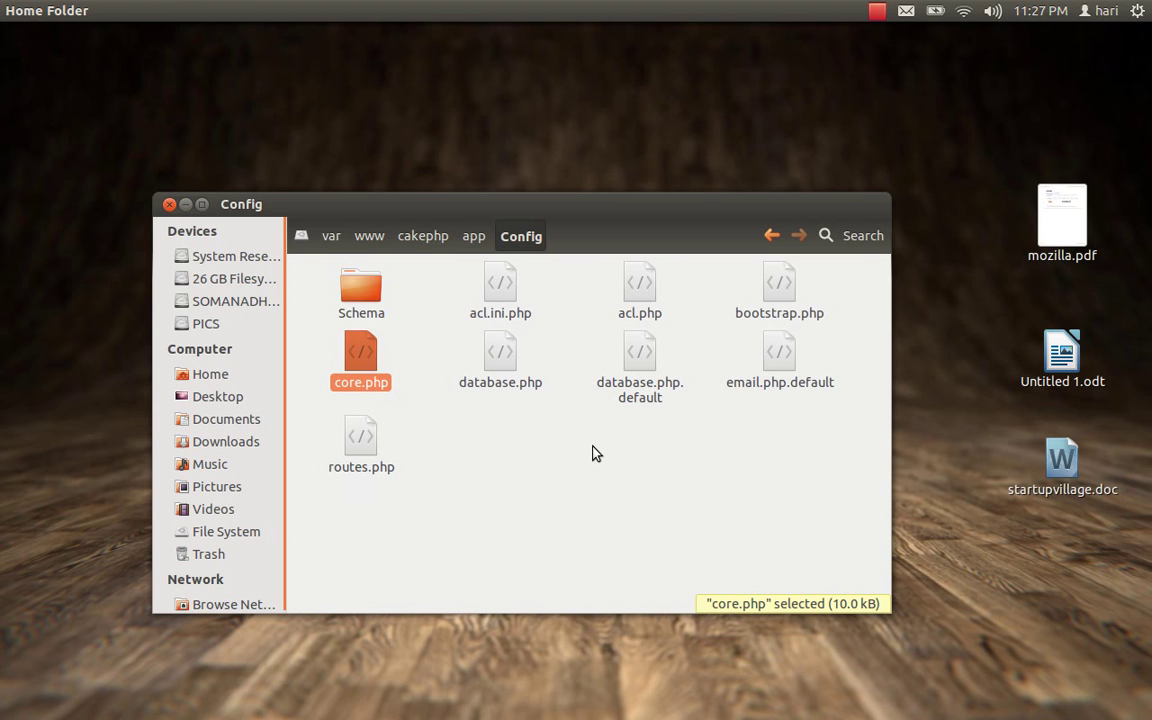
key("shift+F10")
key("Down")
key("Return")
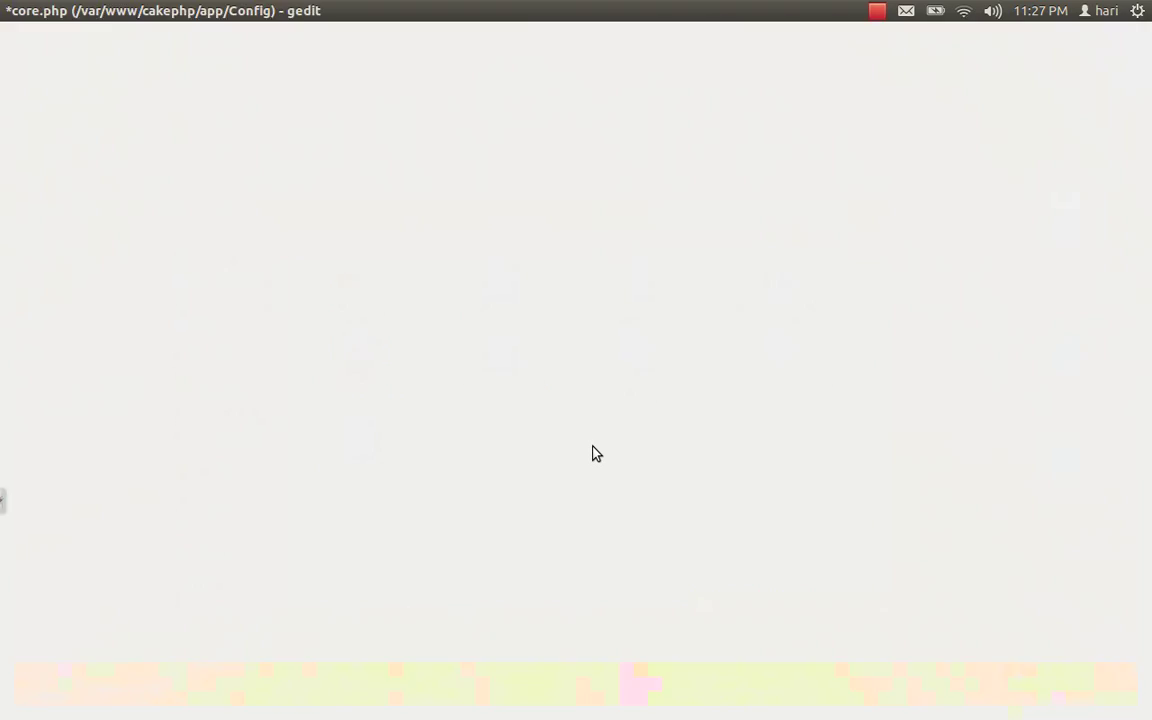
Replace part of the Security.salt value with new random characters and save core.php.
key("Down")
key("Down")
key("Down")
key("Down")
key("Down")
key("Down")
key("Down")
key("Down")
key("Down")
key("Down")
key("Down")
key("Down")
key("Down")
key("Down")
key("Down")
key("Down")
key("Down")
key("Down")
key("Down")
key("Down")
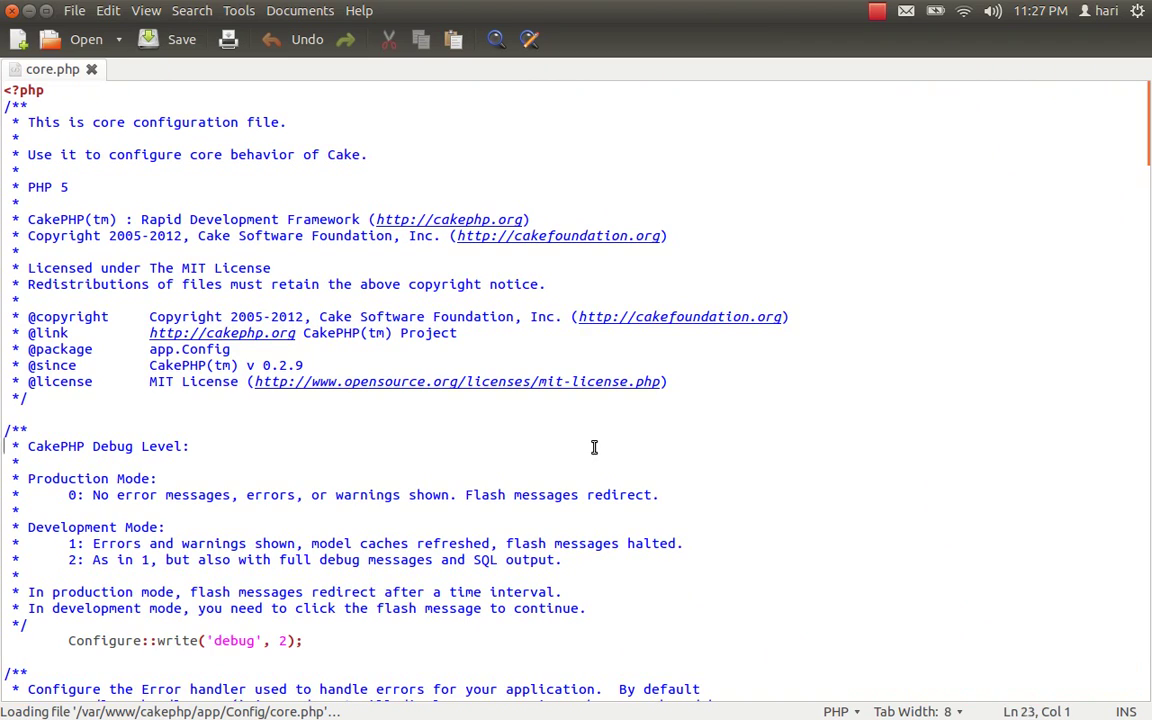
key("Down")
key("Down")
key("Down")
key("Down")
key("Down")
key("Down")
key("Down")
key("Down")
key("Down")
key("Down")
key("Down")
key("Down")
key("Down")
key("Down")
key("Down")
key("Down")
key("Down")
key("Down")
key("Down")
key("Down")
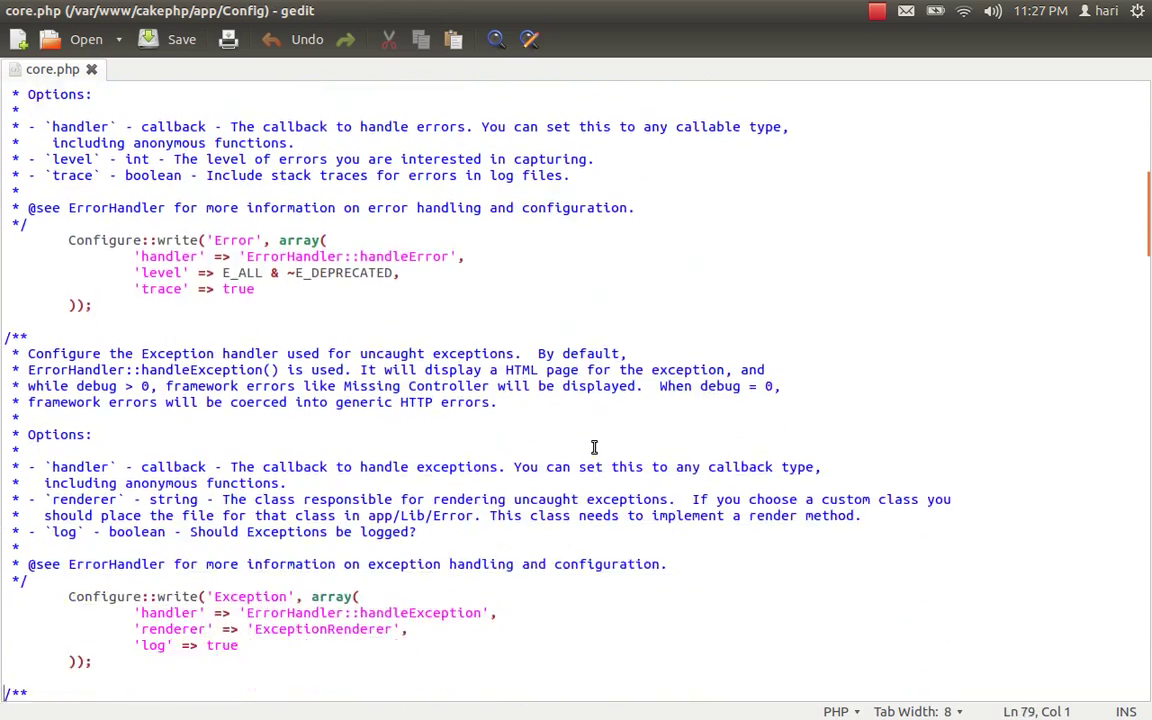
key("Down")
key("Down")
key("Down")
key("Down")
key("Down")
key("Down")
key("Down")
key("Down")
key("Down")
key("Down")
key("Down")
key("Down")
key("Down")
key("Down")
key("Down")
key("Down")
key("Down")
key("Down")
key("Down")
key("Down")
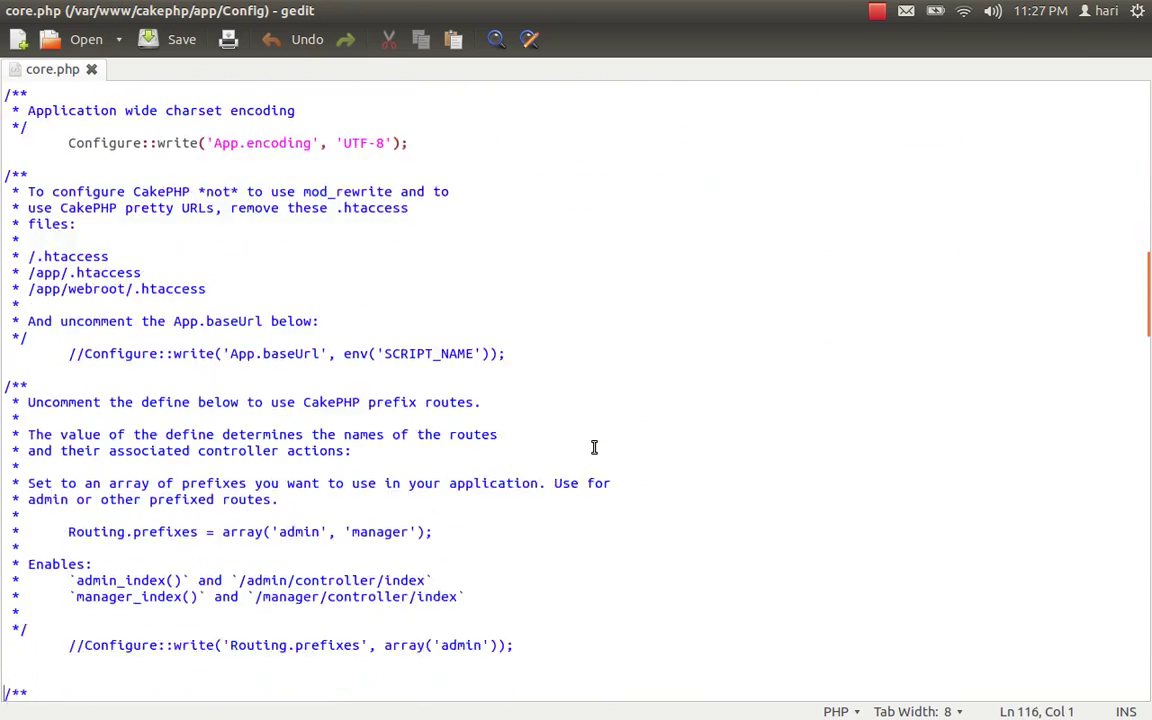
key("Down")
key("Down")
key("Down")
key("Down")
key("Down")
key("Down")
key("Down")
key("Down")
key("Down")
key("Down")
key("Down")
key("Down")
key("Down")
key("Down")
key("Down")
key("Down")
key("Down")
key("Down")
key("Down")
key("Down")
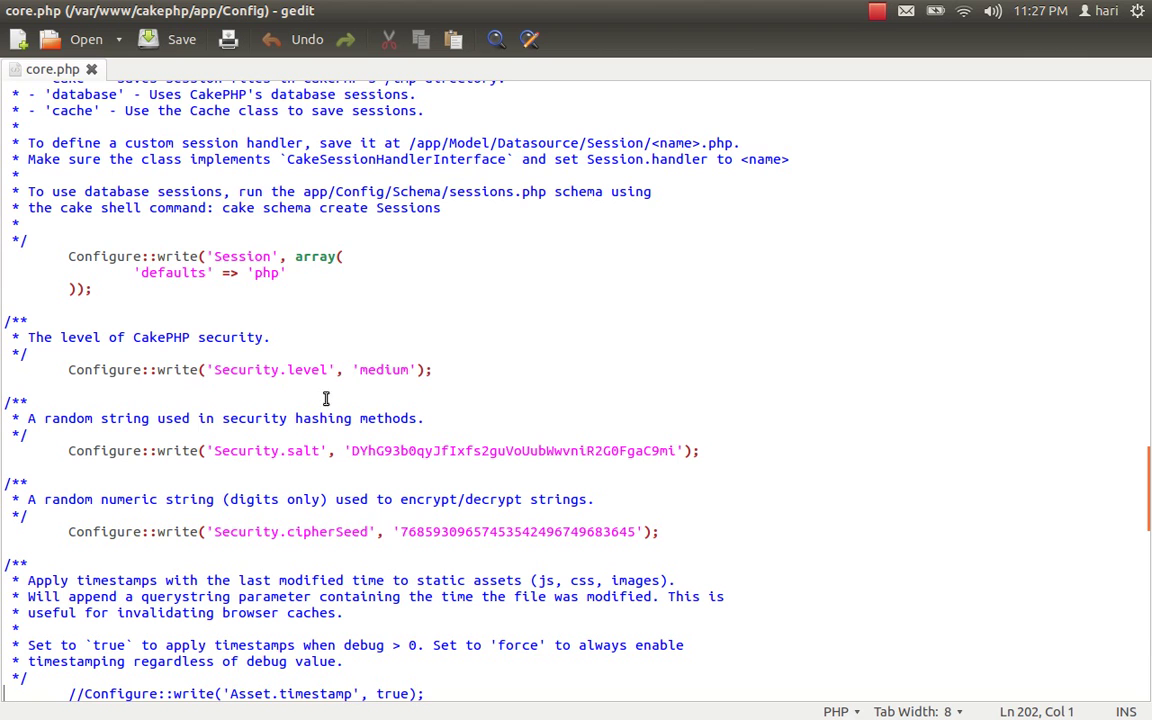
double_click(304, 450)
left_click_drag(449, 450, 555, 452)
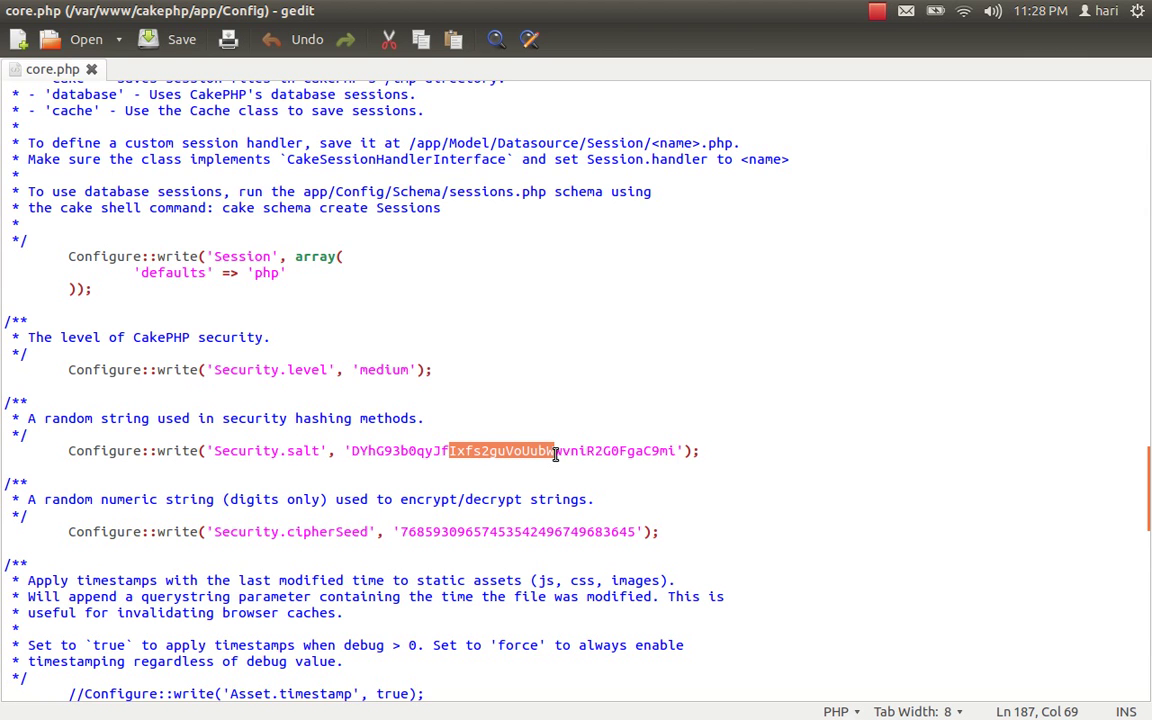
key("ctrl+s")
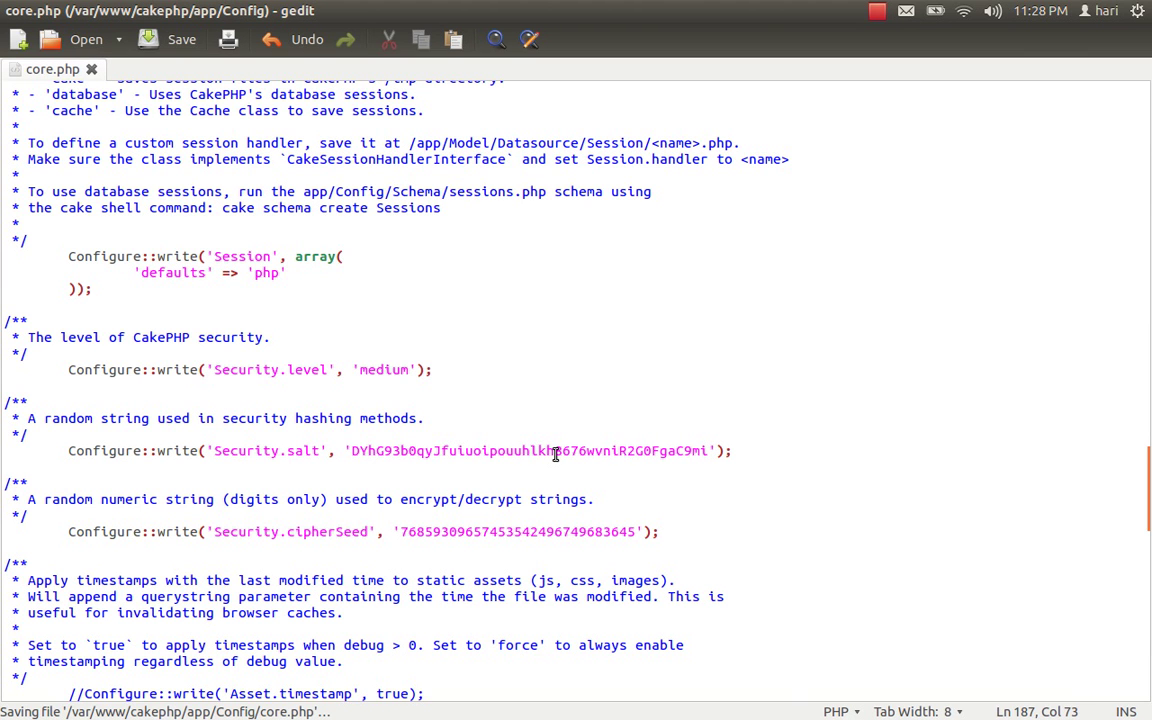
Replace some Security.cipherSeed digits with new digits and save core.php again.
key("Down")
key("Down")
key("Down")
key("Down")
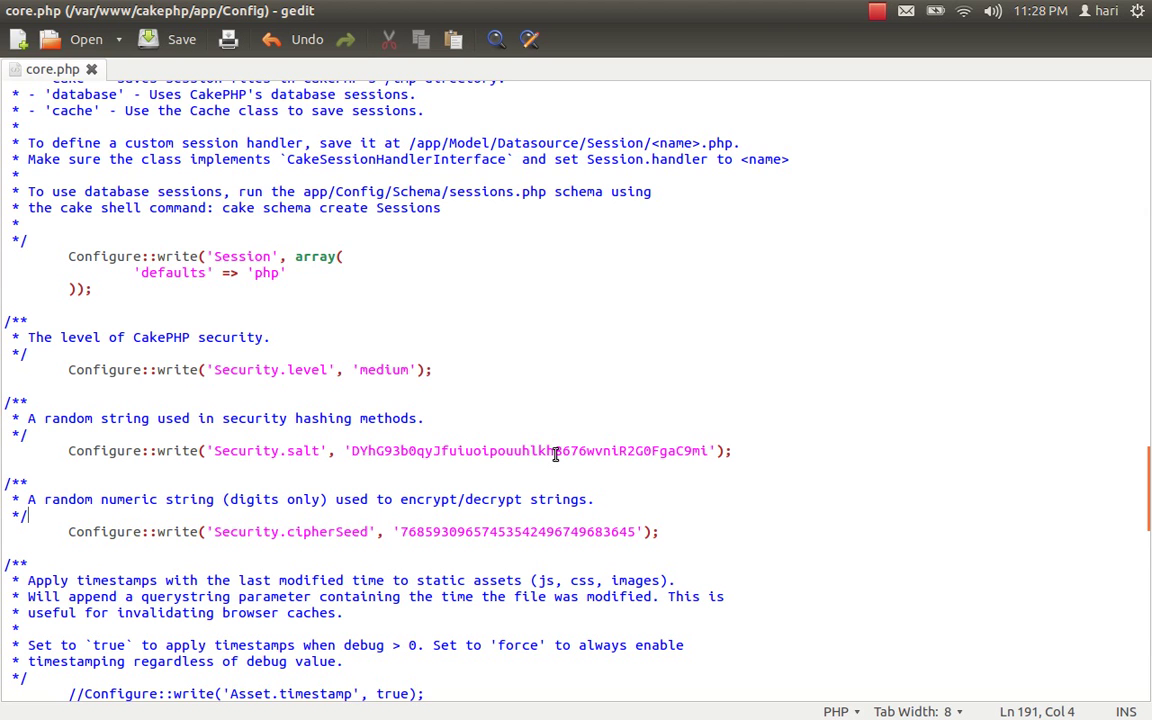
key("Down")
key("shift+Left")
key("shift+Left")
key("shift+Left")
key("shift+Left")
key("shift+Left")
key("shift+Left")
key("shift+Left")
key("shift+Left")
key("shift+Left")
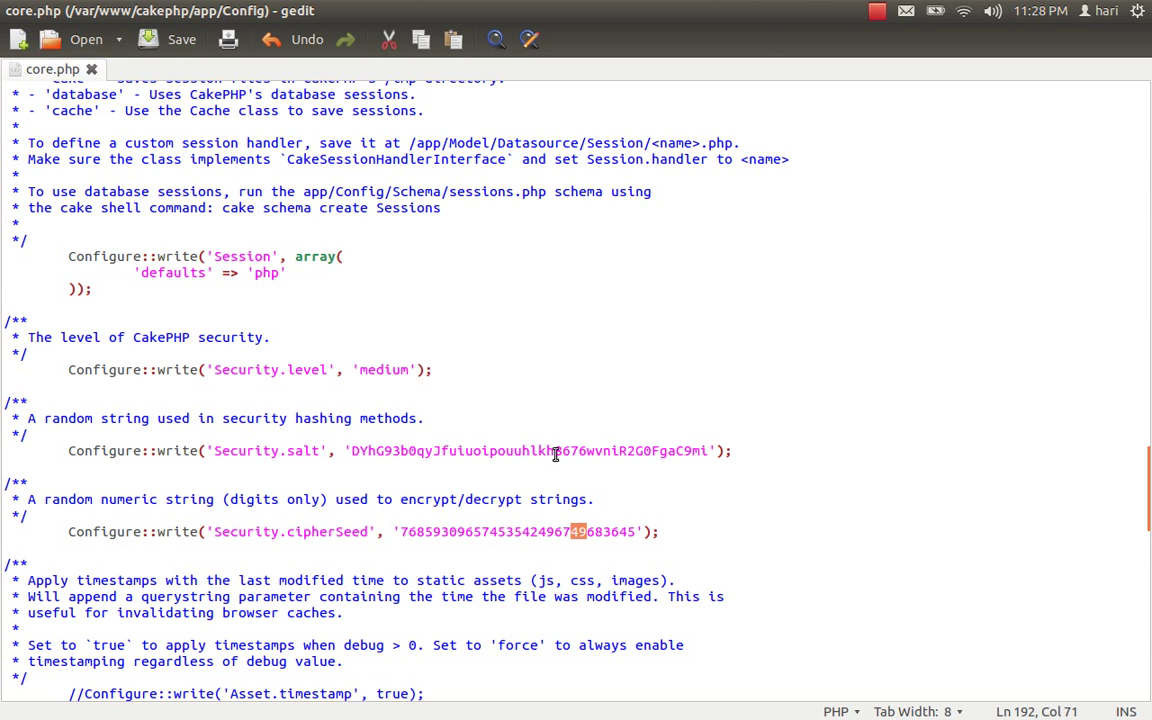
type("2342343")
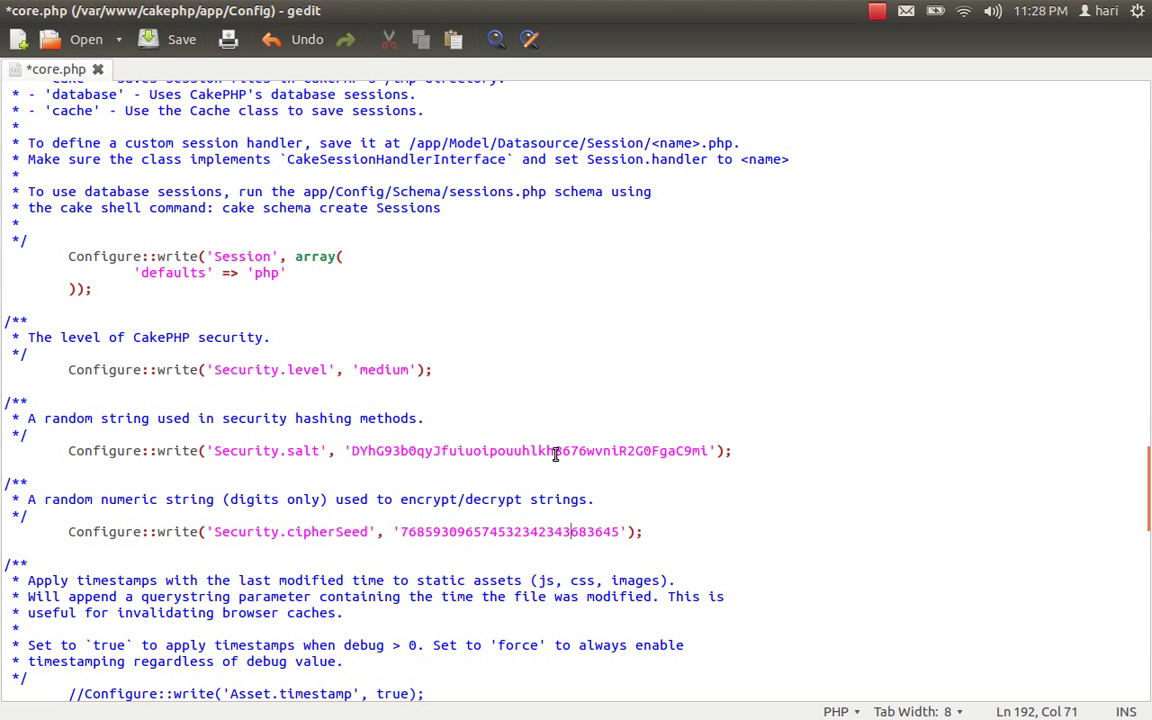
key("ctrl+s")
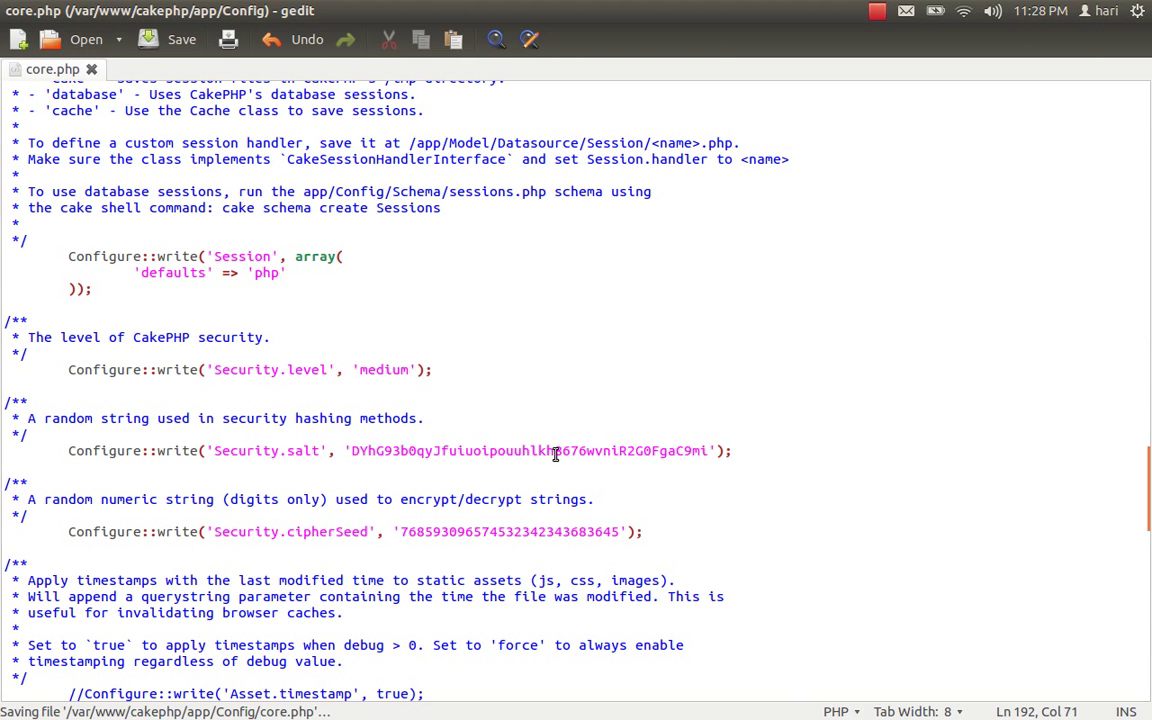
key("ctrl+alt+Right")
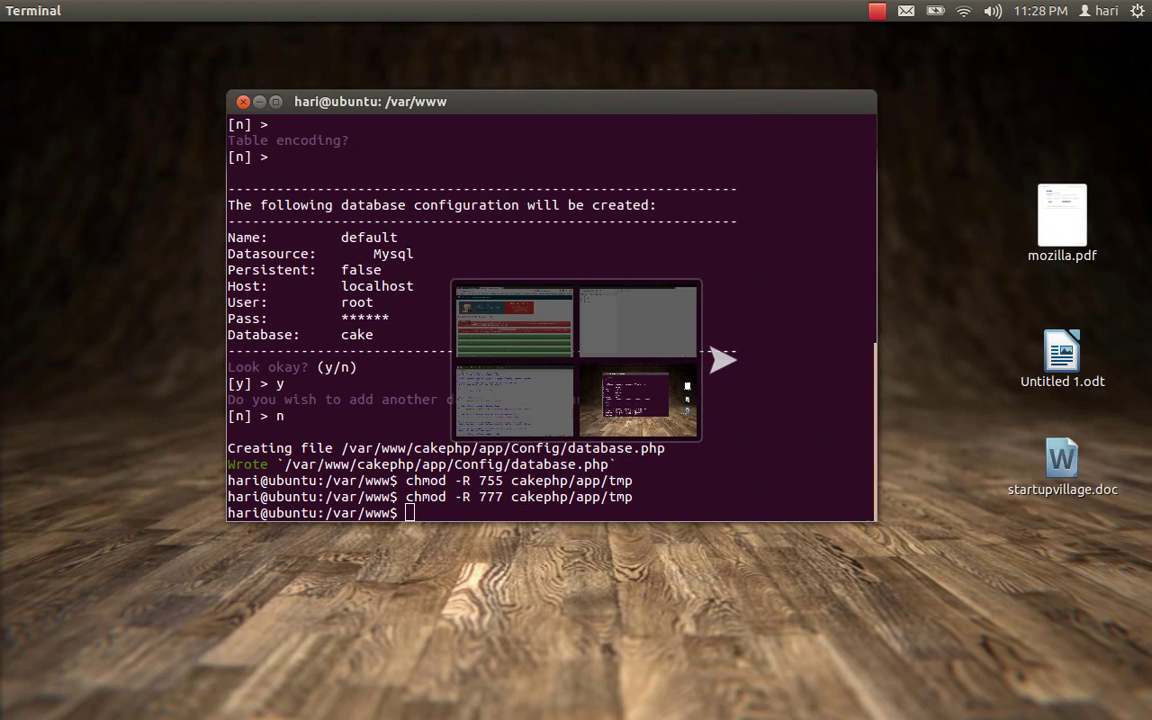
In a new tab, search Google for 'grc high security password' and select GRC's 64-character hex string.
key("ctrl+alt+Down")
key("ctrl+alt+Left")
key("ctrl+t")
type("g")
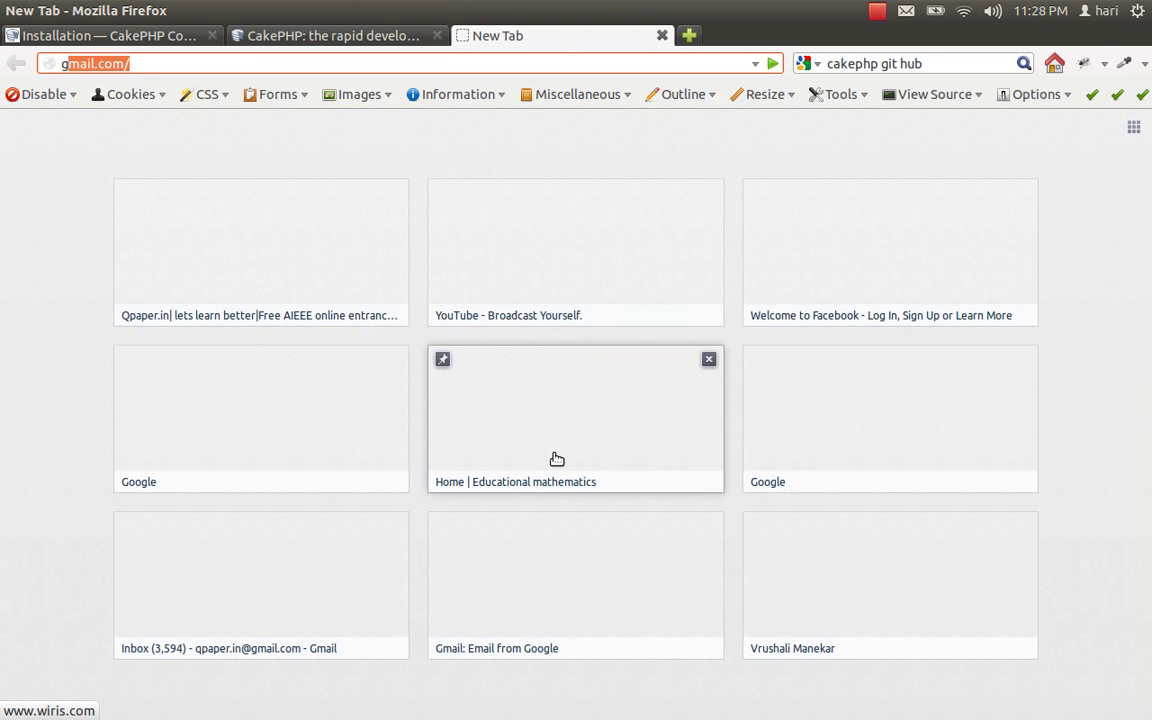
type("rc high ")
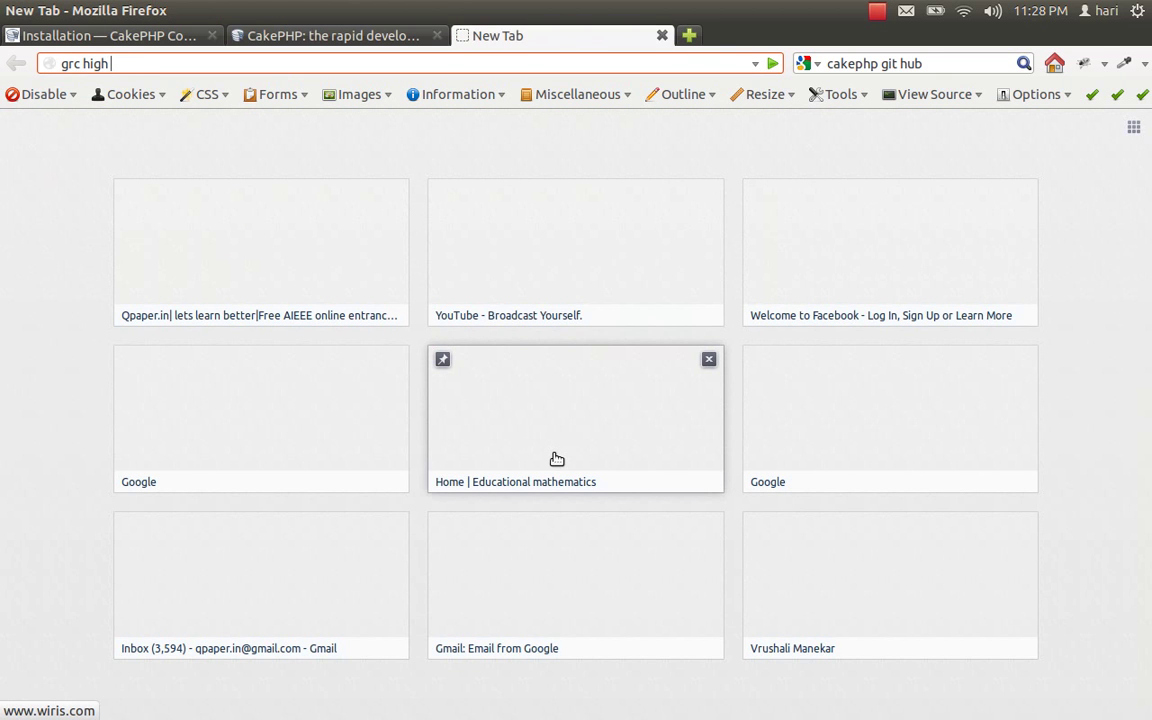
type("security password")
key("ctrl+a")
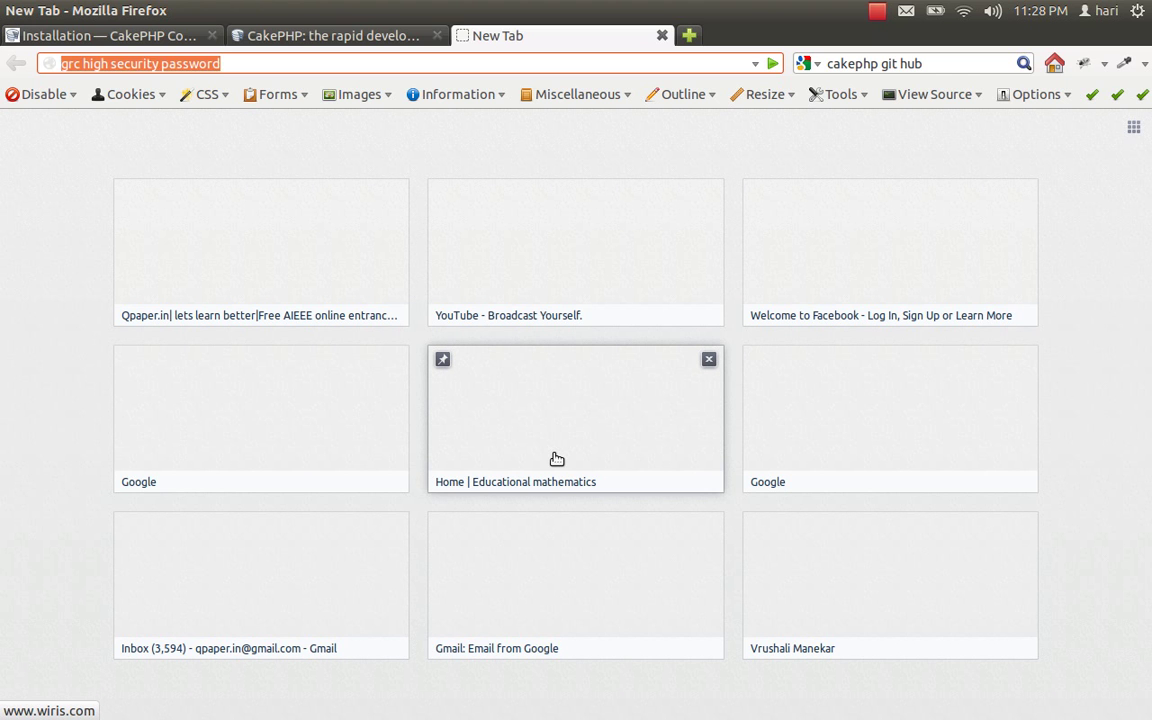
key("ctrl+x")
key("ctrl+k")
key("ctrl+v")
key("Return")
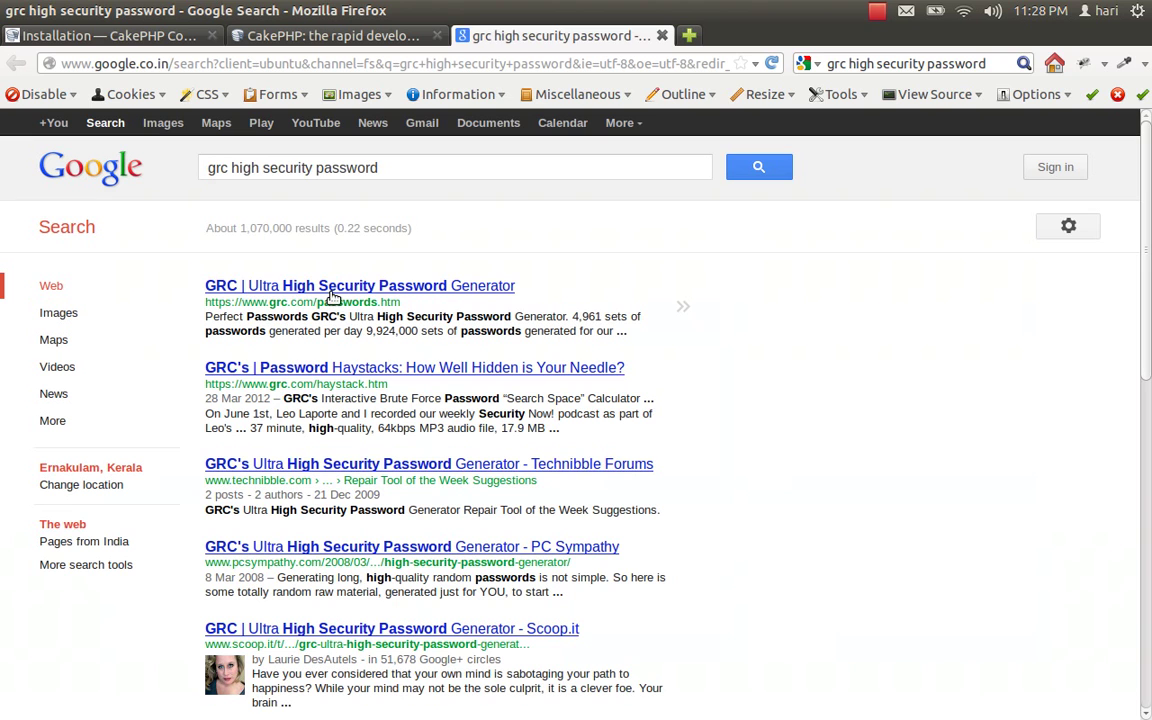
left_click(331, 289)
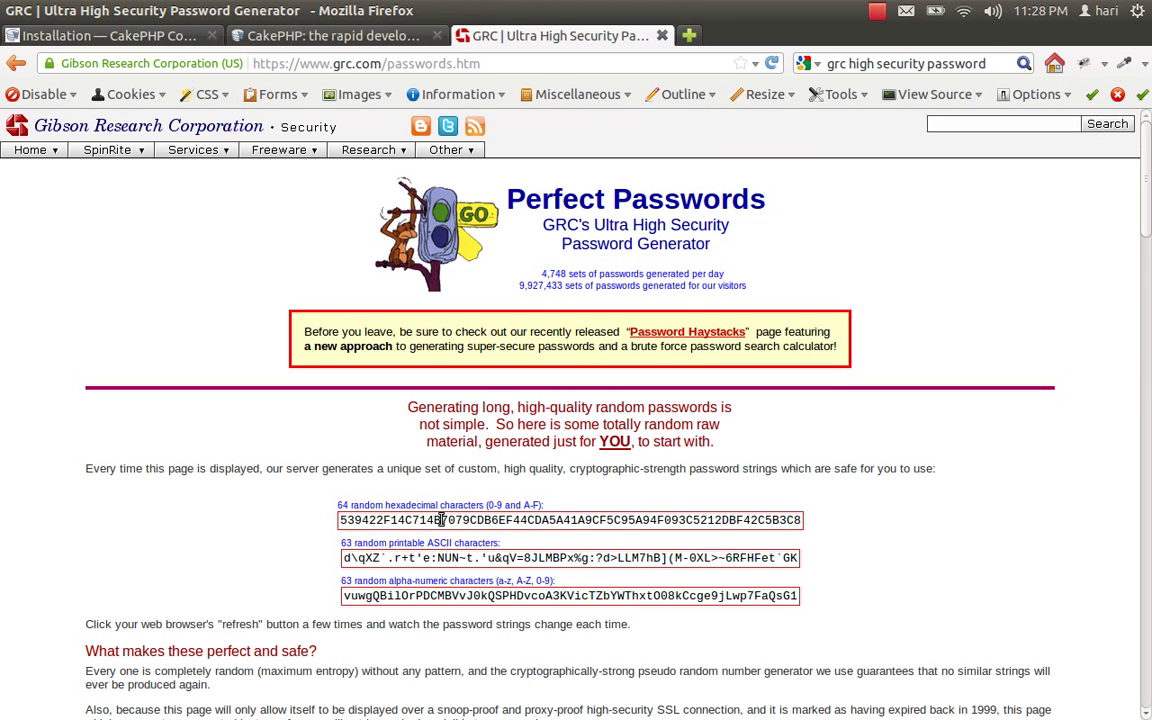
double_click(440, 521)
key("ctrl+alt+Right")
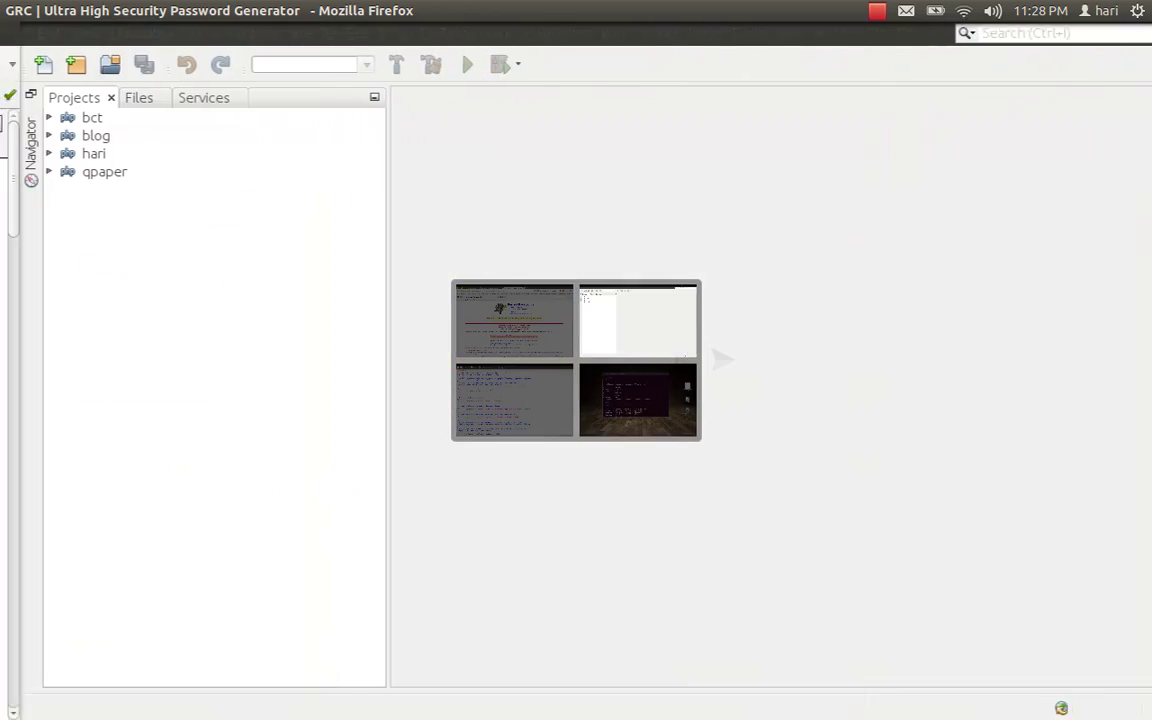
key("ctrl+alt+Down")
left_click(450, 451)
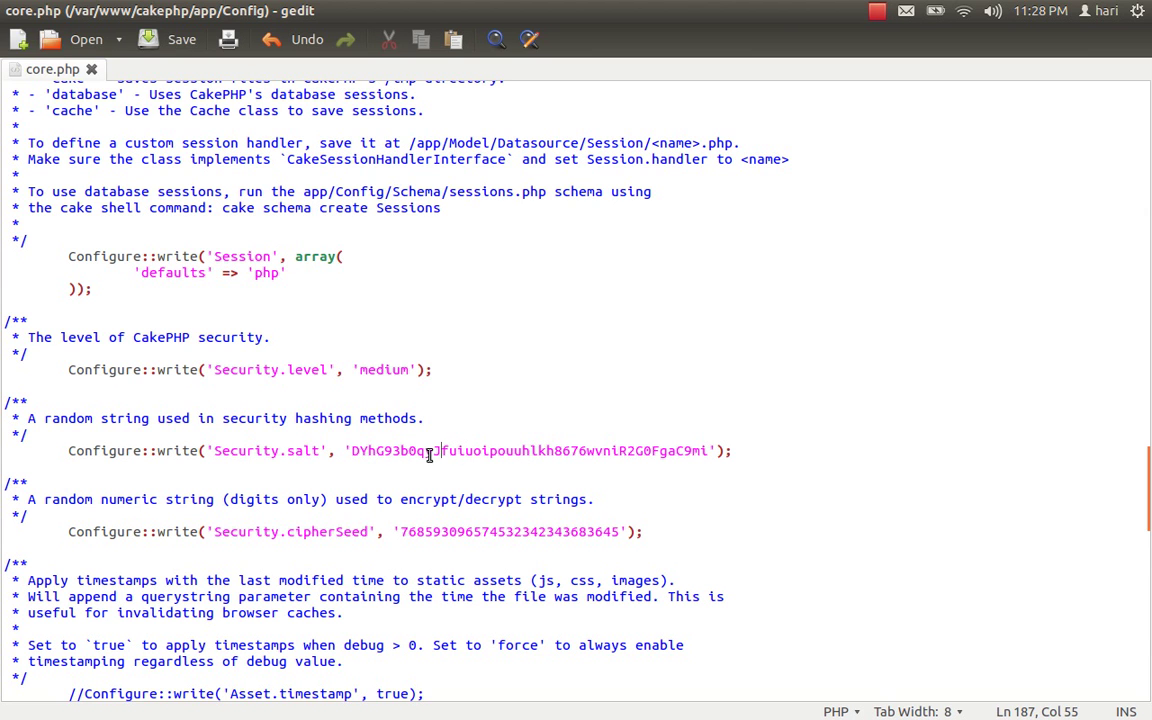
left_click_drag(554, 451, 428, 452)
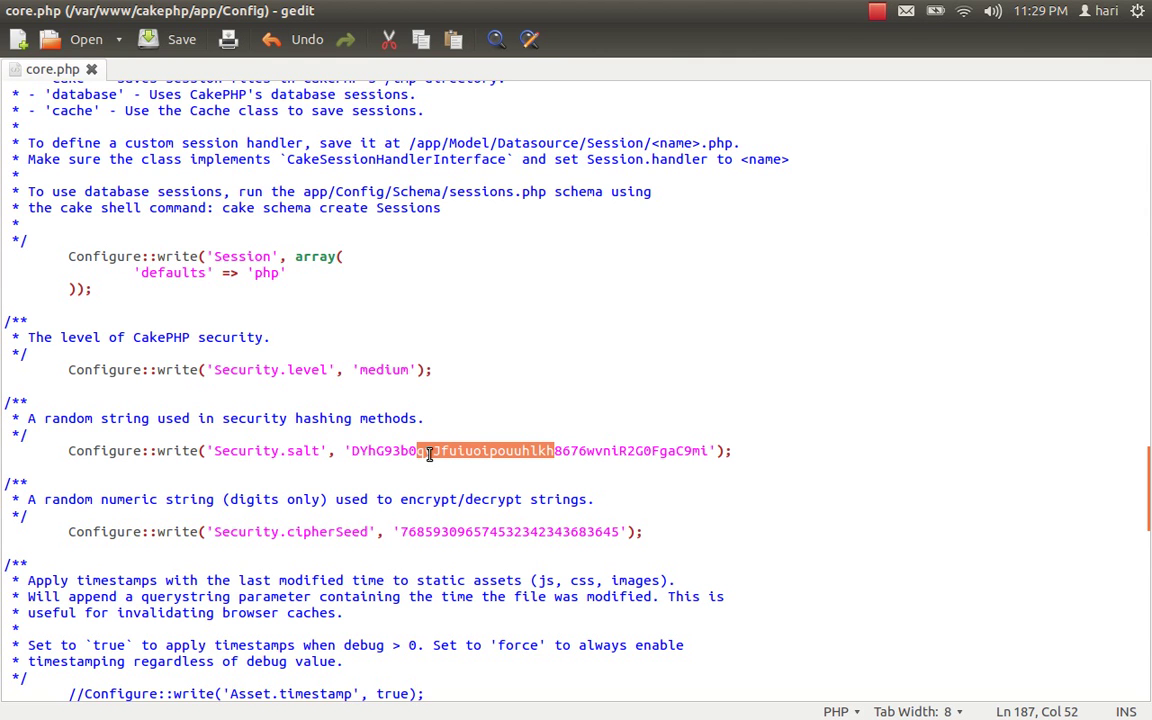
key("ctrl+s")
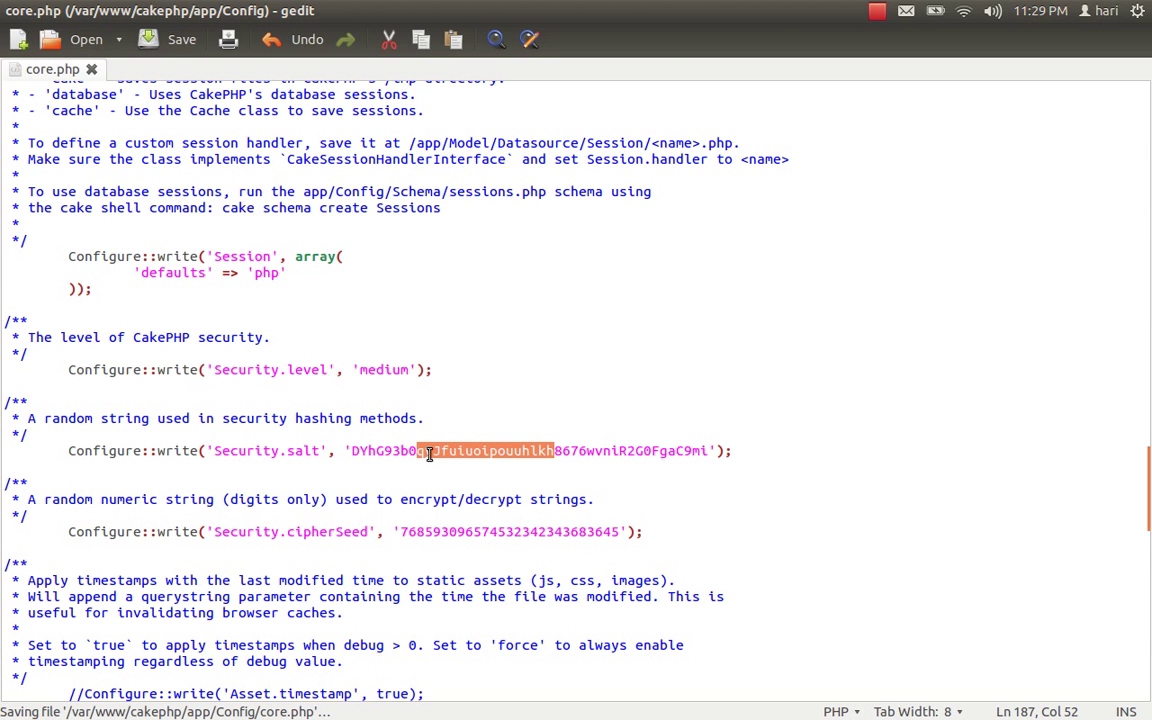
key("ctrl+alt+Right")
key("ctrl+alt+Left")
key("ctrl+alt+Up")
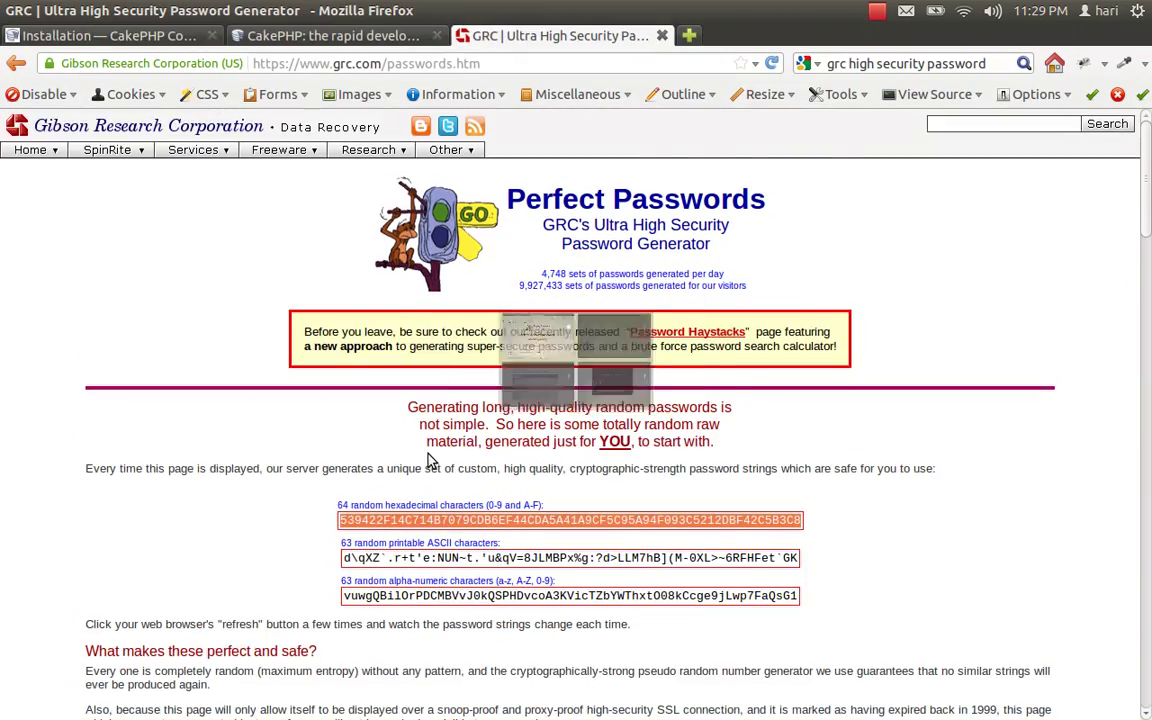
Reload the localhost/cakephp tab and scroll through to verify CakePHP 2.2.2 with all checks green.
key("ctrl+Tab")
key("ctrl+Tab")
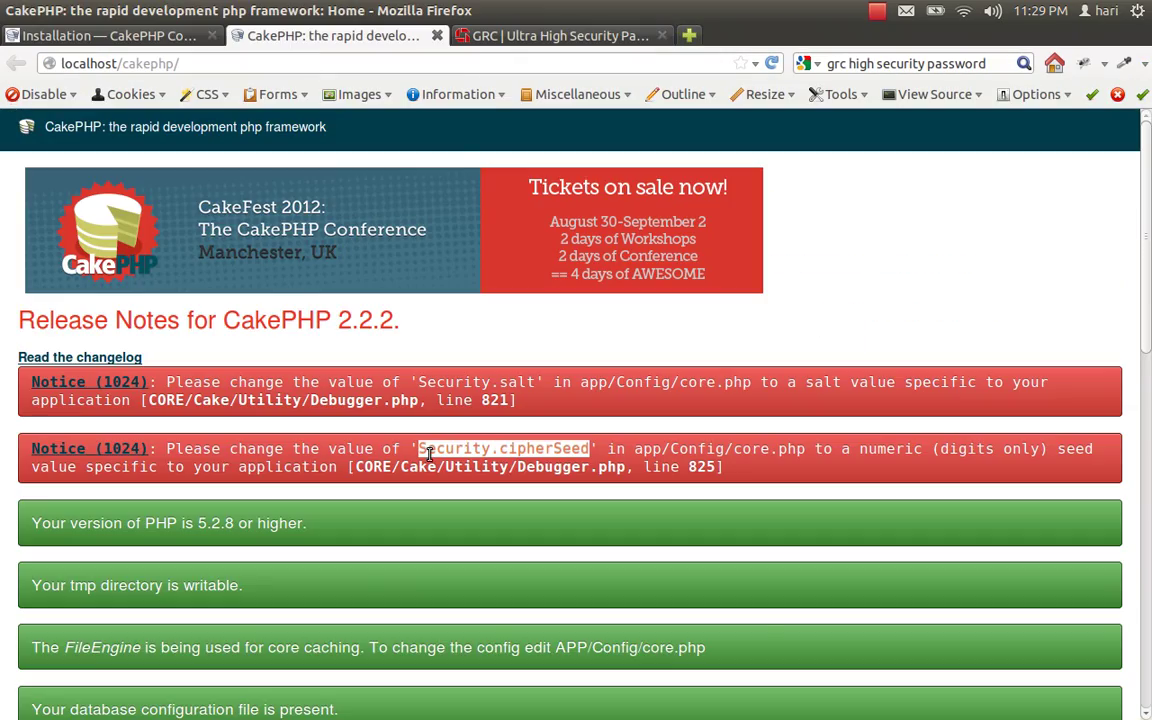
key("F5")
scroll(428, 460, "down", 3)
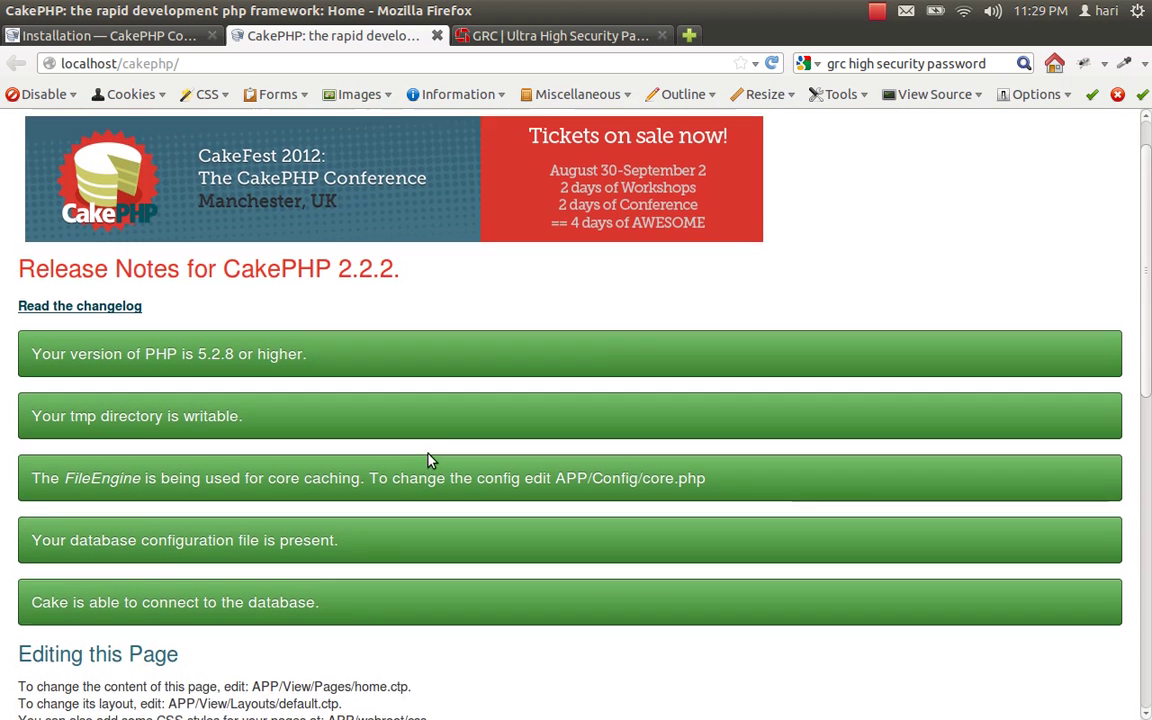
scroll(428, 460, "up", 3)
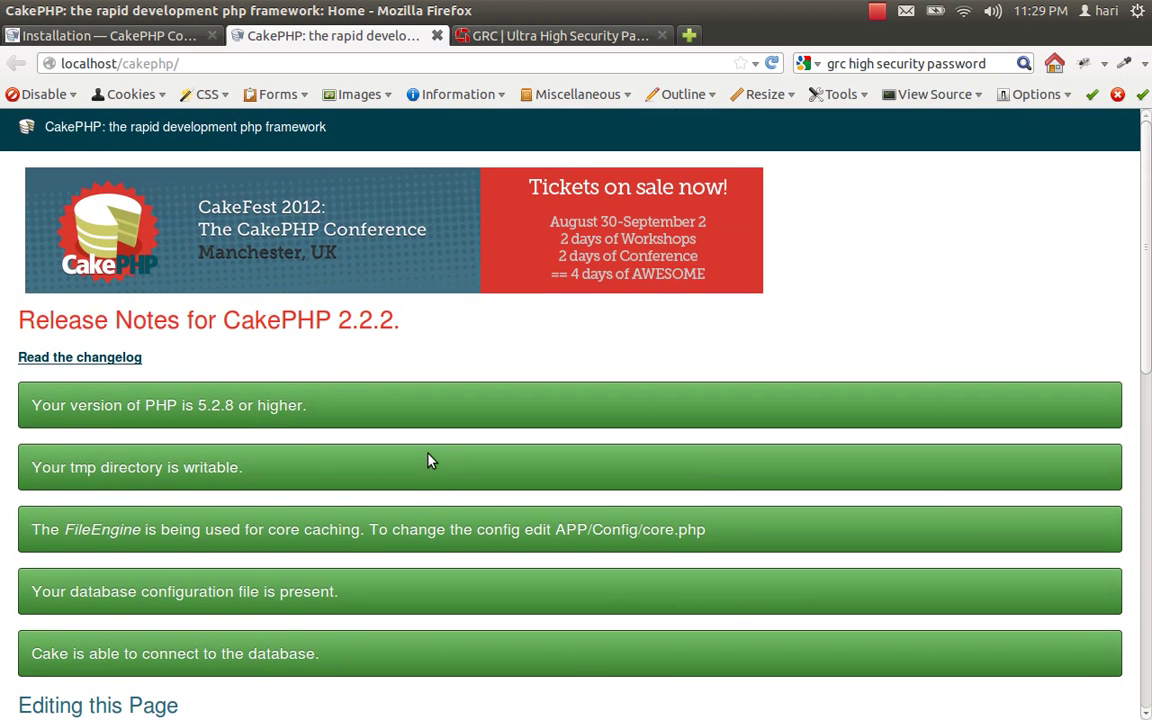
left_click_drag(266, 322, 232, 320)
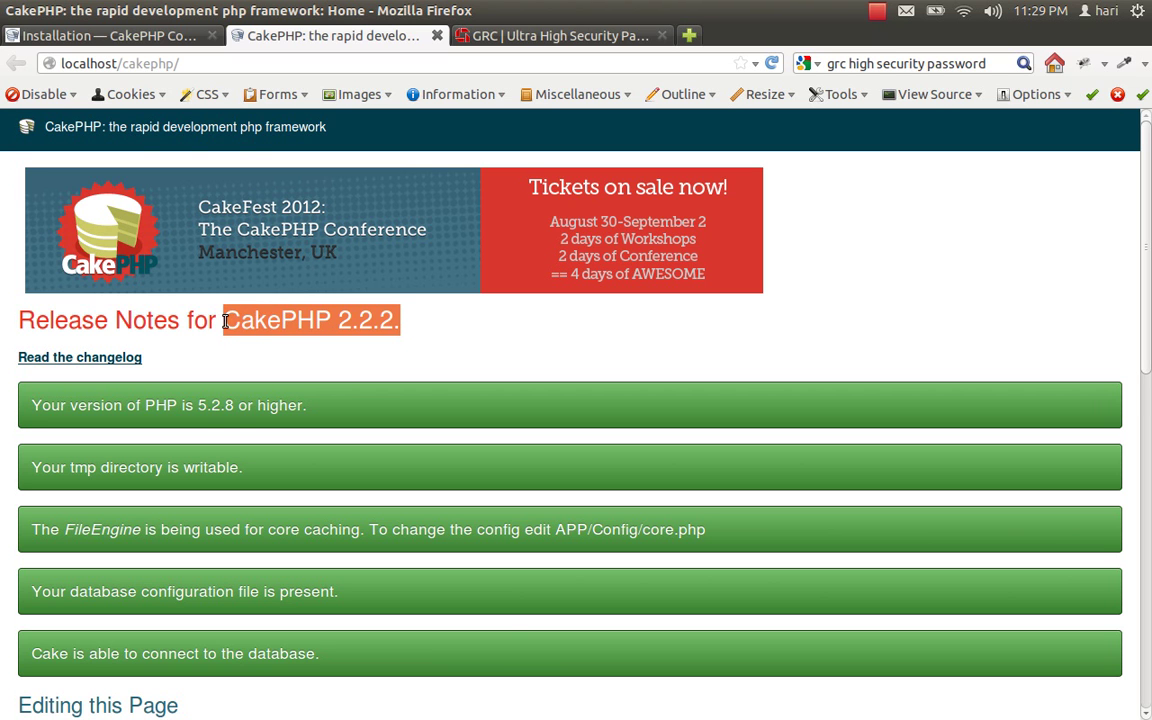
left_click(225, 321)
scroll(225, 321, "down", 10)
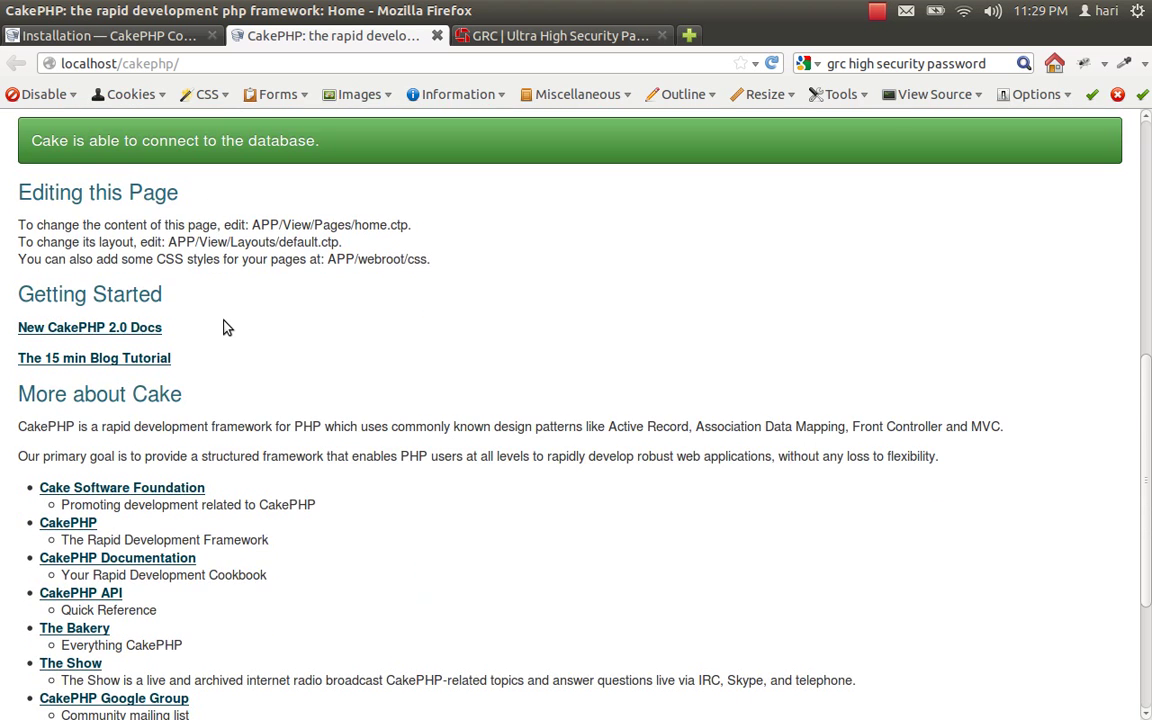
scroll(226, 327, "up", 9)
scroll(225, 327, "up", 1)
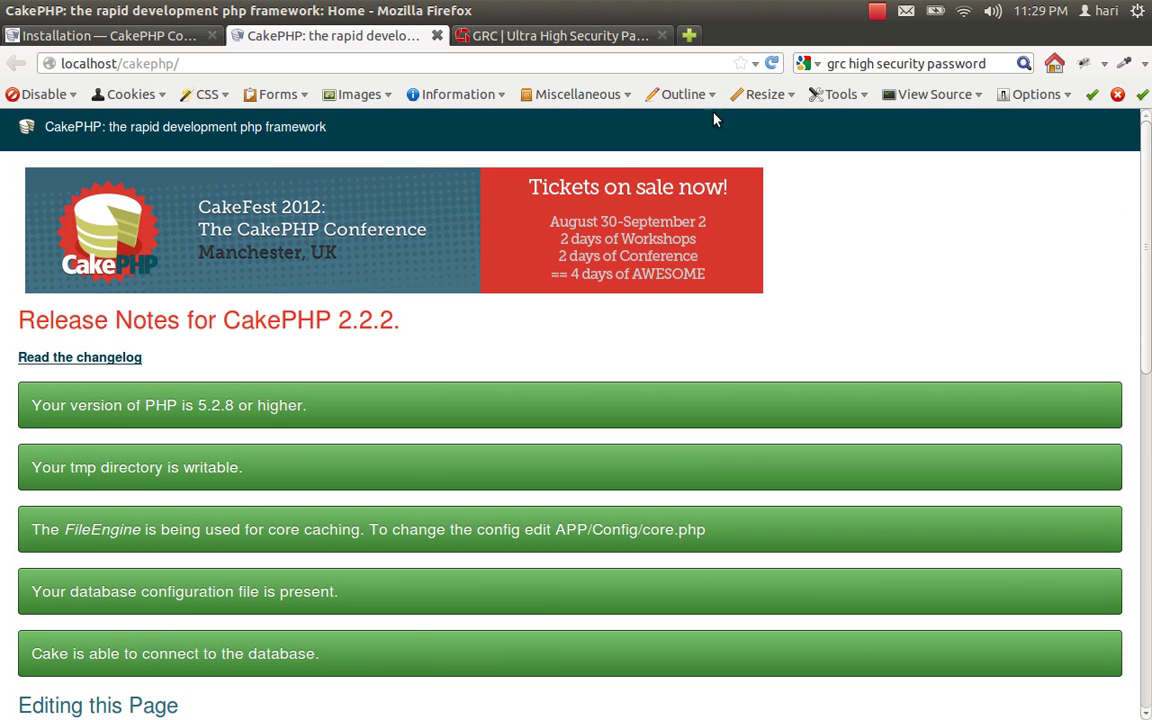